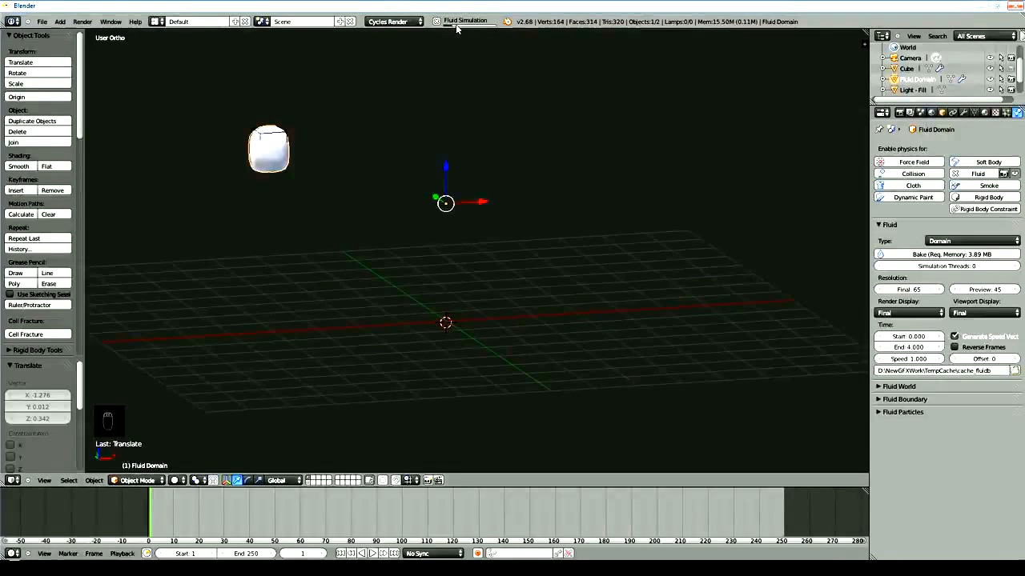
# Step: Play back the baked fluid simulation, rewind it to the first frame and replay it in a near-frontal view
pyautogui.click(373, 554)
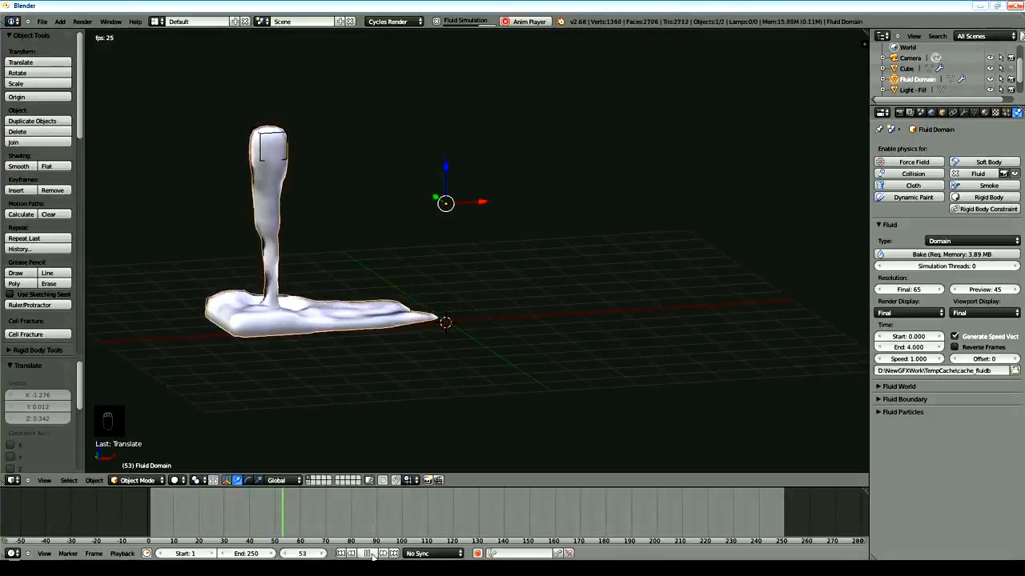
pyautogui.press('KP_1')
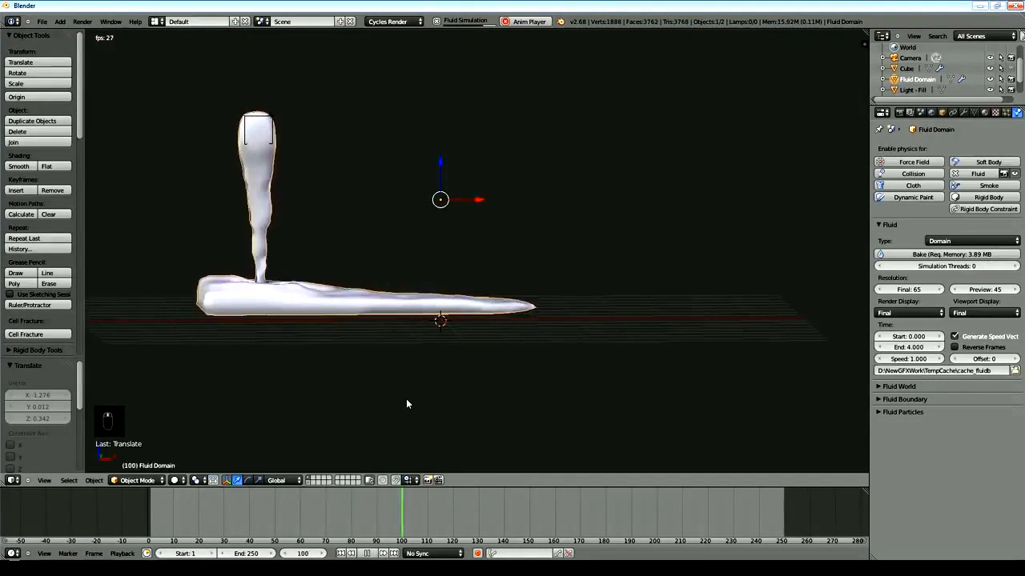
pyautogui.click(366, 554)
pyautogui.click(340, 554)
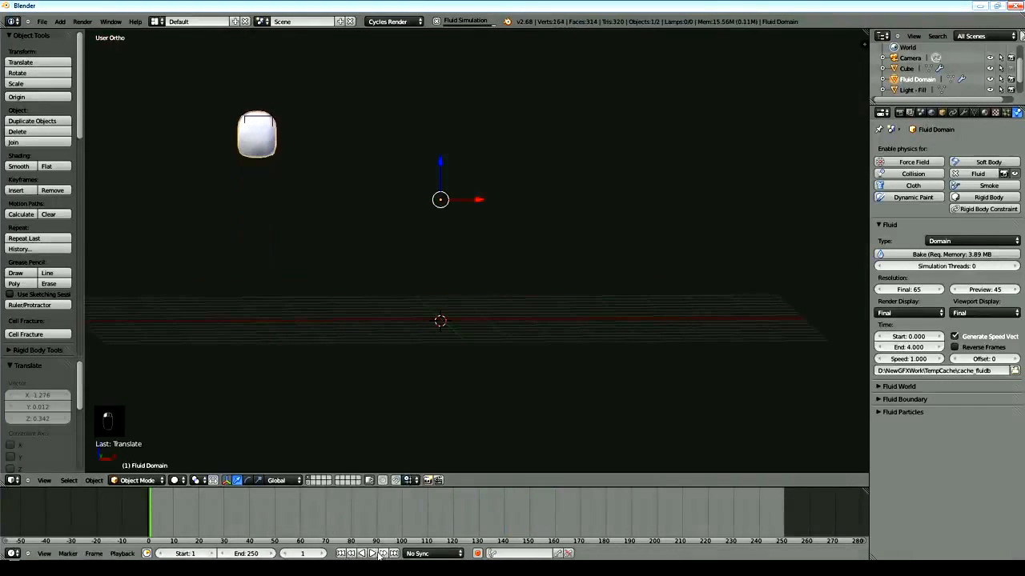
pyautogui.click(372, 554)
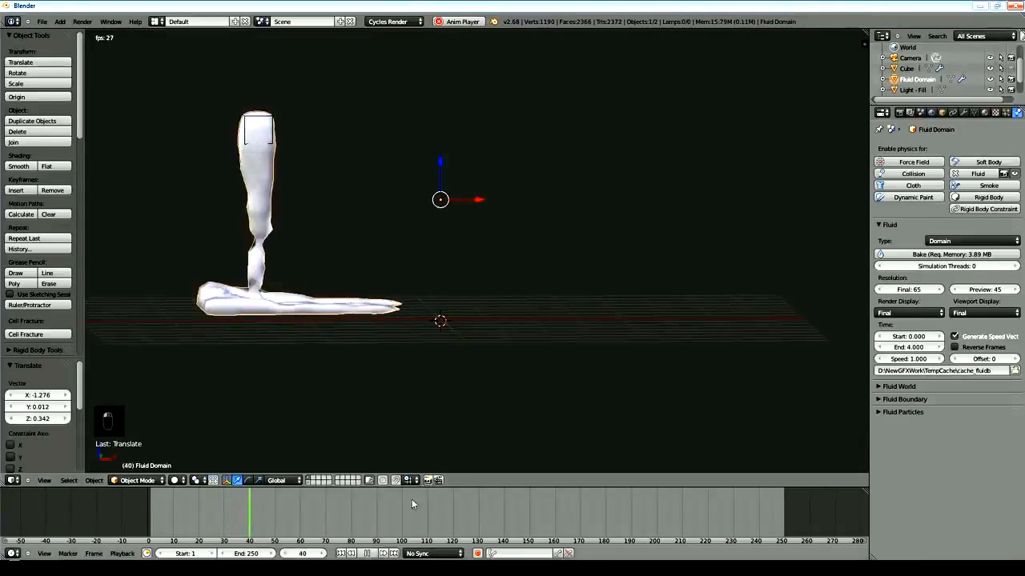
pyautogui.hotkey('alt', 'a')
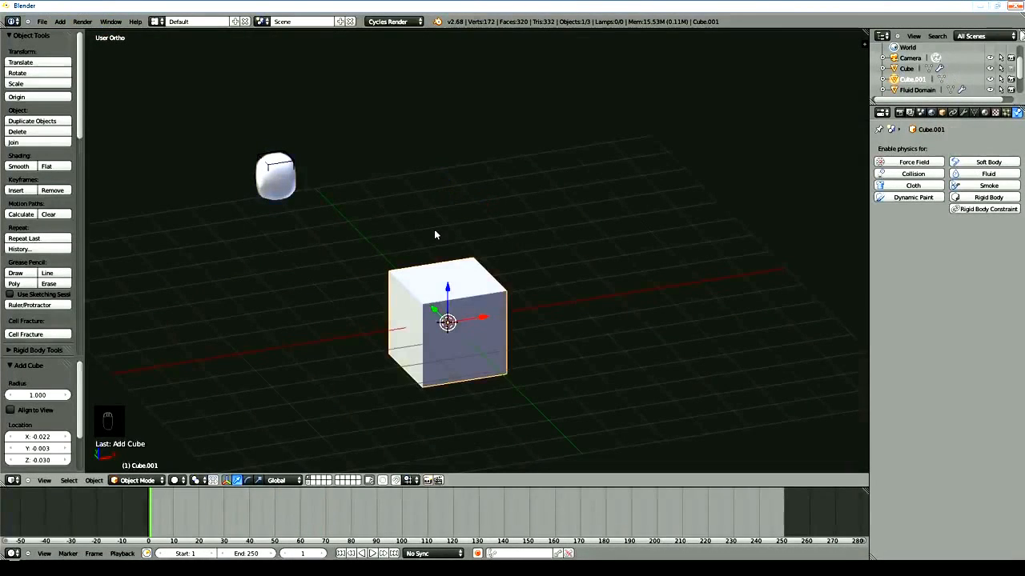
# Step: Scale the new cube along Y to about 0.51 of its size
pyautogui.press('KP_7')
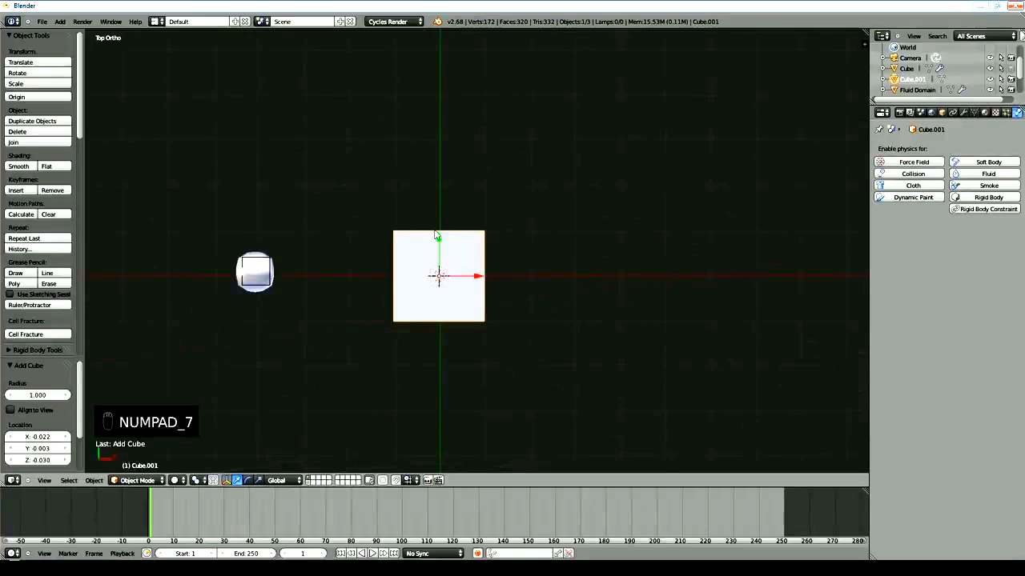
pyautogui.press('s')
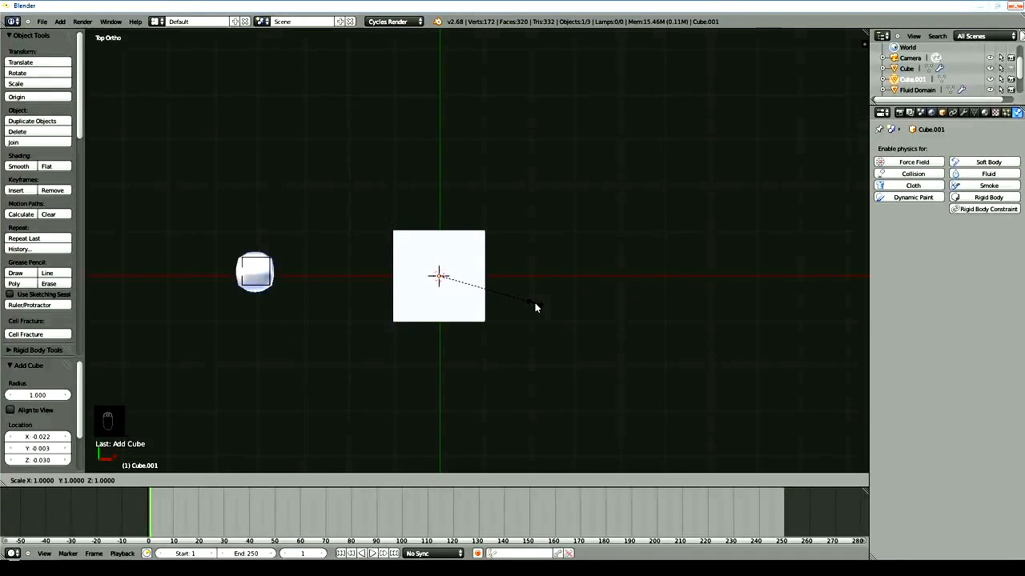
pyautogui.press('y')
pyautogui.click(491, 284)
# Step: In a front wireframe view at frame 271, raise the cube inside the fluid domain and scale it along X by about 4.22
pyautogui.press('KP_1')
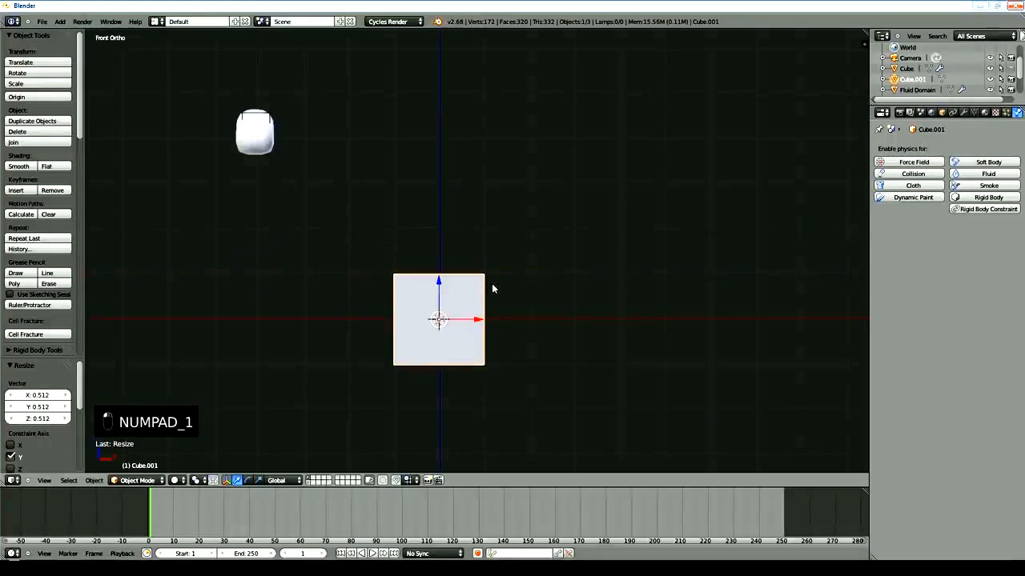
pyautogui.moveTo(104, 520); pyautogui.dragTo(837, 480)
pyautogui.press('z')
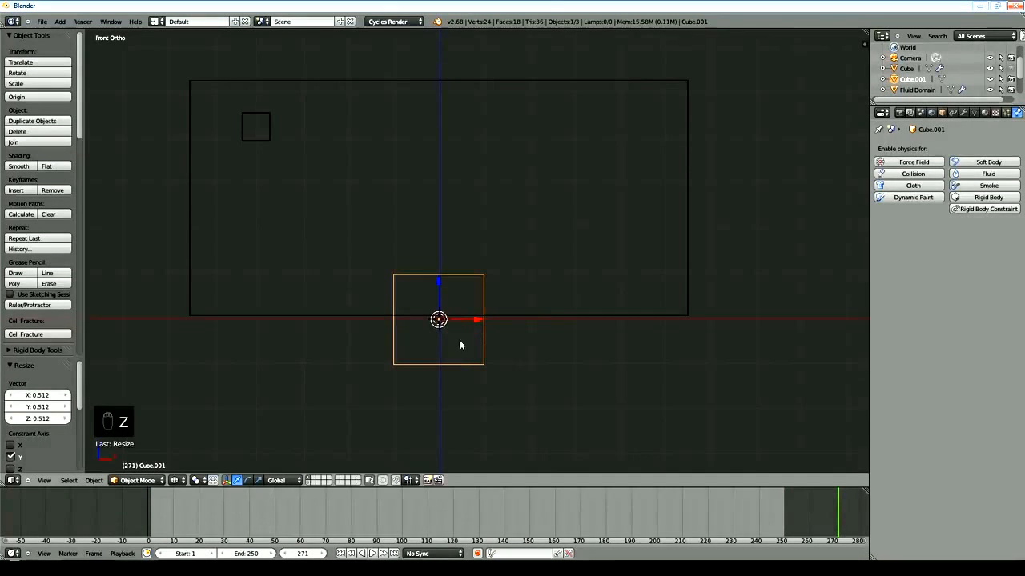
pyautogui.moveTo(439, 287); pyautogui.dragTo(429, 202)
pyautogui.press('s')
pyautogui.press('x')
pyautogui.click(629, 258)
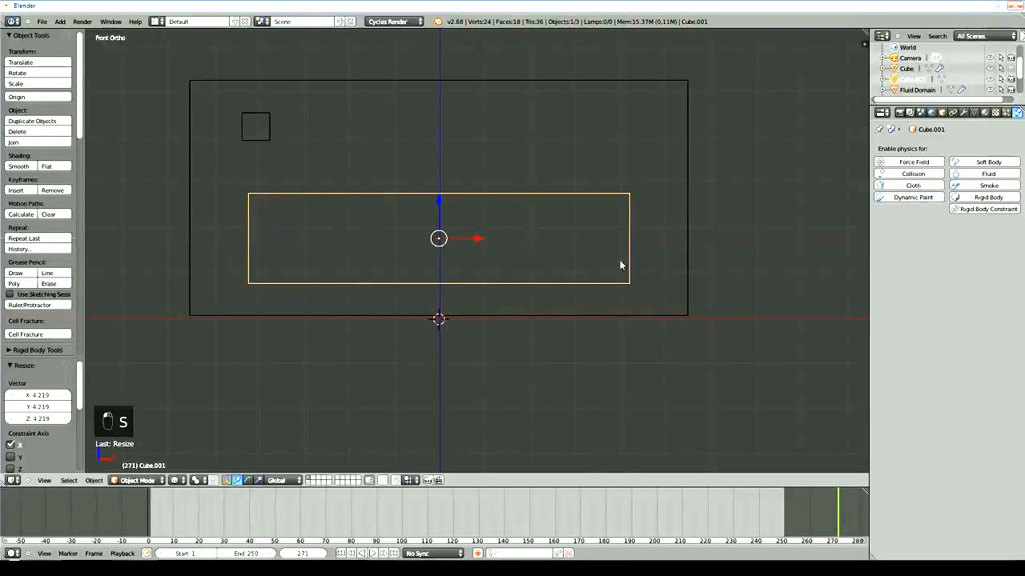
# Step: Make the box slightly taller along Z and longer along X, and raise it by about 0.48 on Z
pyautogui.press('z')
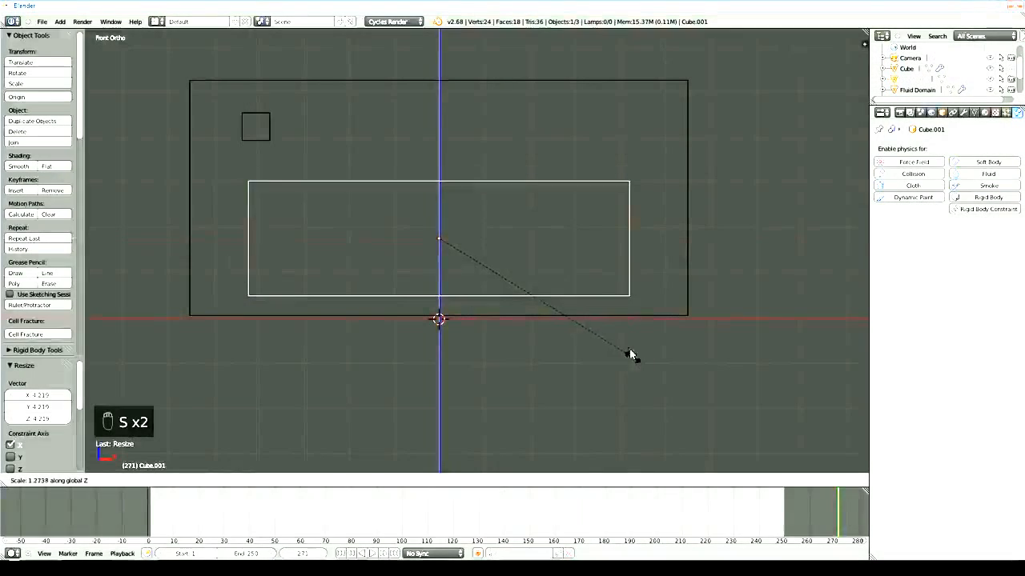
pyautogui.click(501, 269)
pyautogui.press('s')
pyautogui.press('x')
pyautogui.click(533, 229)
pyautogui.moveTo(445, 212); pyautogui.dragTo(430, 182)
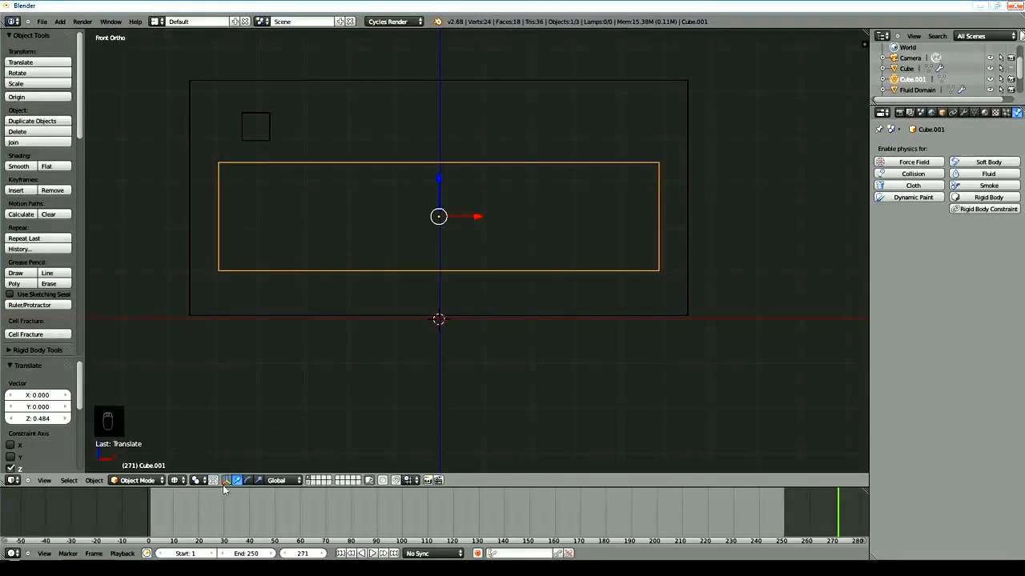
# Step: Display the scene in solid shading at frame 14 and scale the box along Y by about 1.38
pyautogui.click(175, 480)
pyautogui.click(190, 451)
pyautogui.click(183, 510)
pyautogui.moveTo(349, 315); pyautogui.dragTo(359, 385, button='middle')
pyautogui.moveTo(351, 284); pyautogui.dragTo(396, 300, button='middle')
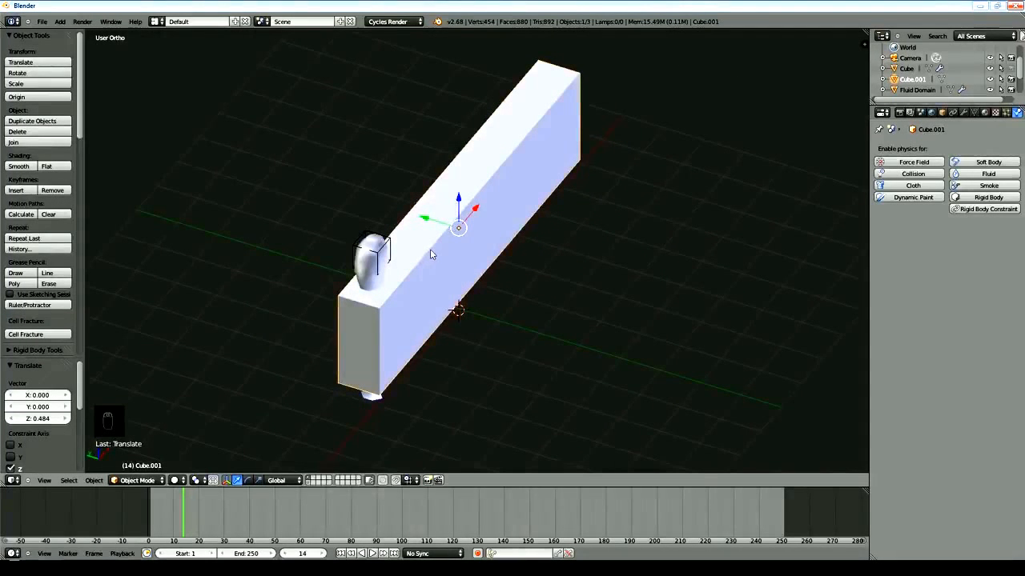
pyautogui.press('s')
pyautogui.press('y')
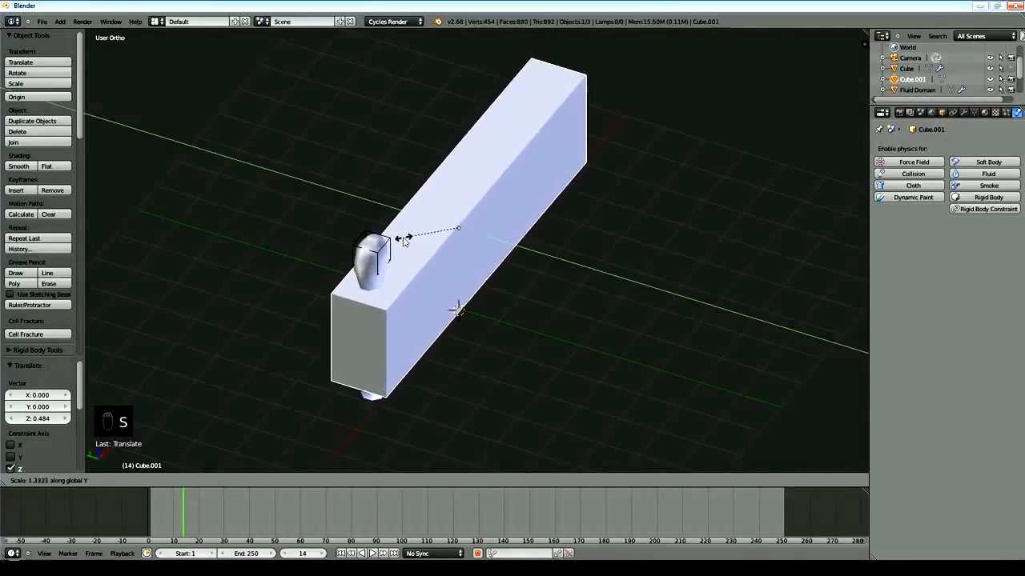
pyautogui.click(389, 240)
# Step: Scrub the animation to frame 268 and back to frame 72 to compare the fluid's extent with the box
pyautogui.click(193, 506)
pyautogui.moveTo(193, 507); pyautogui.dragTo(830, 471)
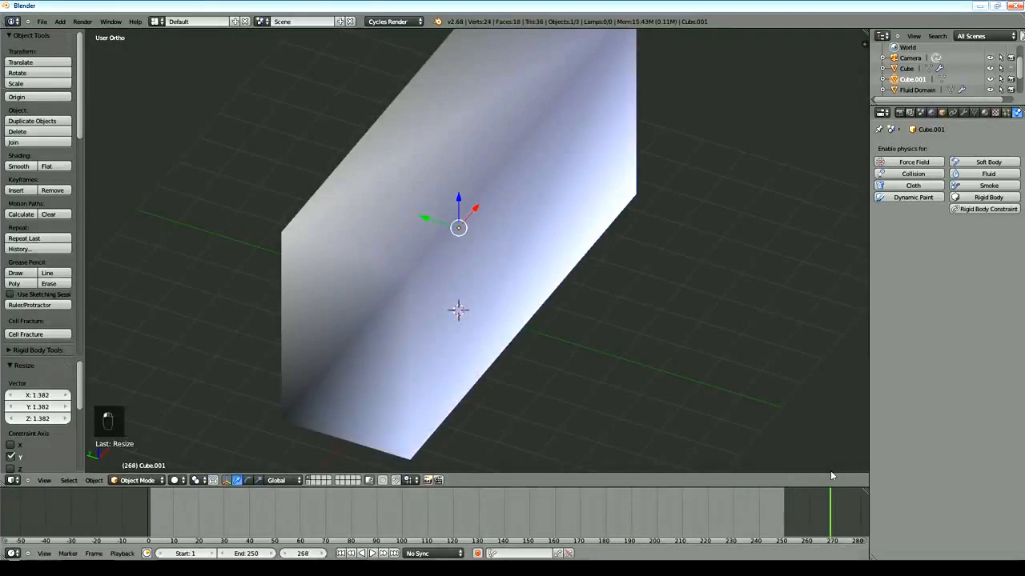
pyautogui.press('z')
pyautogui.press('Escape')
pyautogui.moveTo(814, 506); pyautogui.dragTo(332, 506)
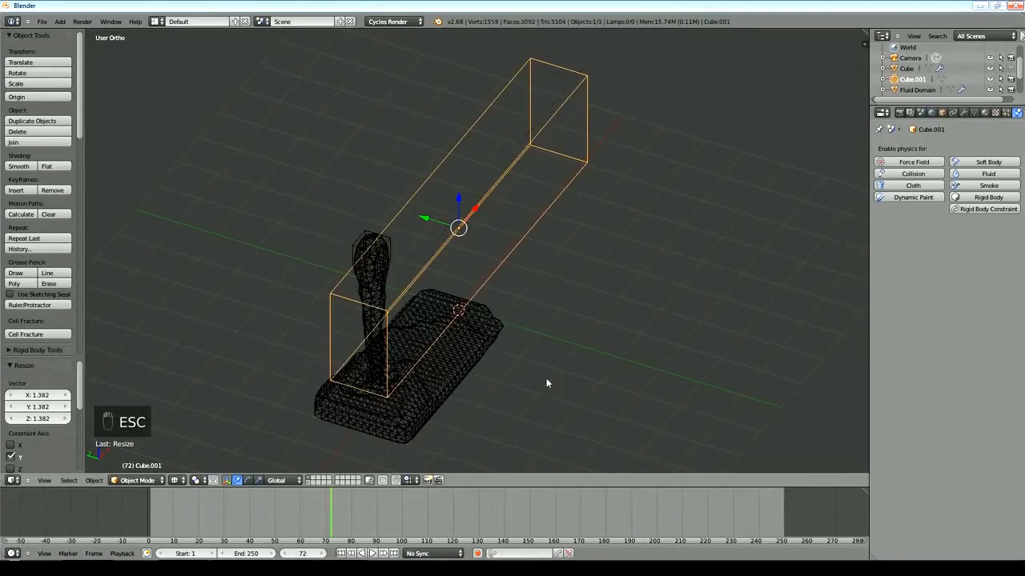
pyautogui.press('z')
pyautogui.moveTo(628, 301); pyautogui.dragTo(517, 230, button='middle')
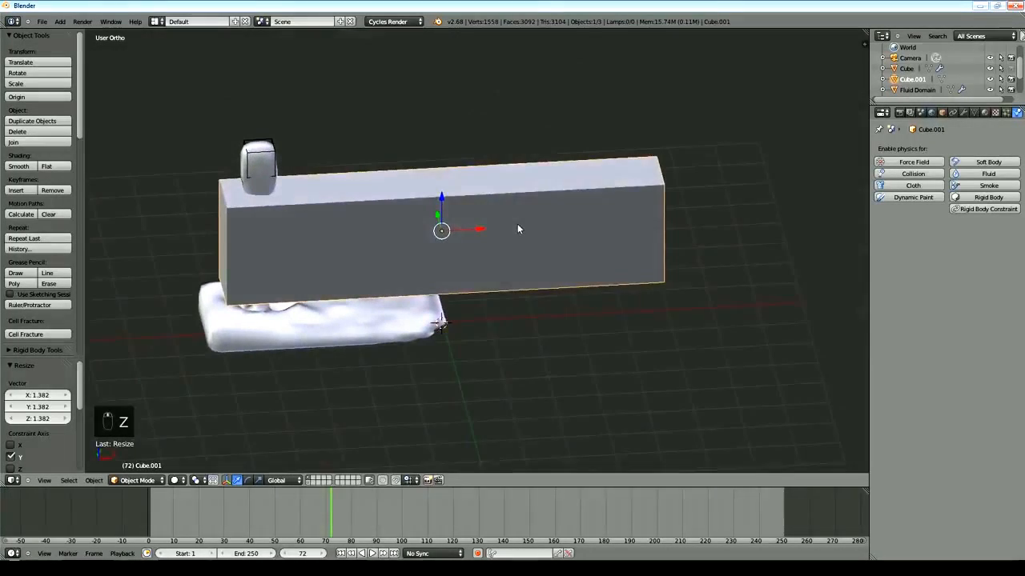
# Step: Delete the box's top face in Edit Mode to leave the container open
pyautogui.press('Tab')
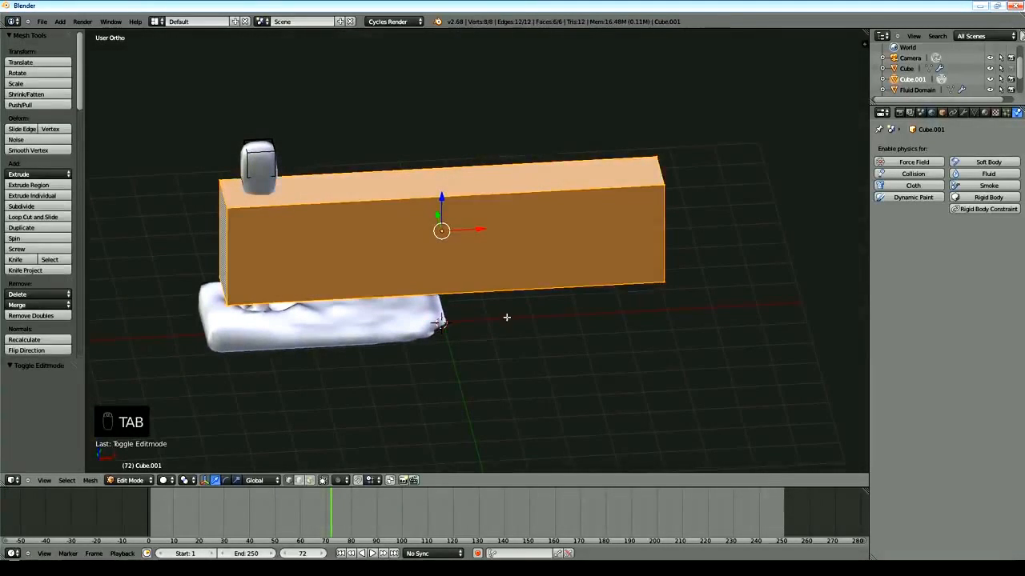
pyautogui.click(310, 481)
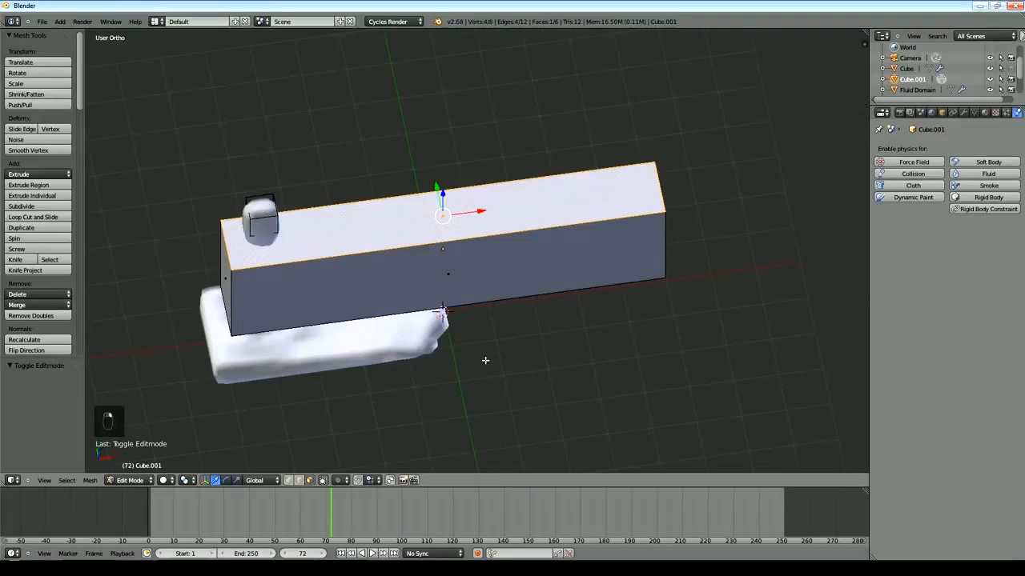
pyautogui.press('x')
pyautogui.click(478, 388)
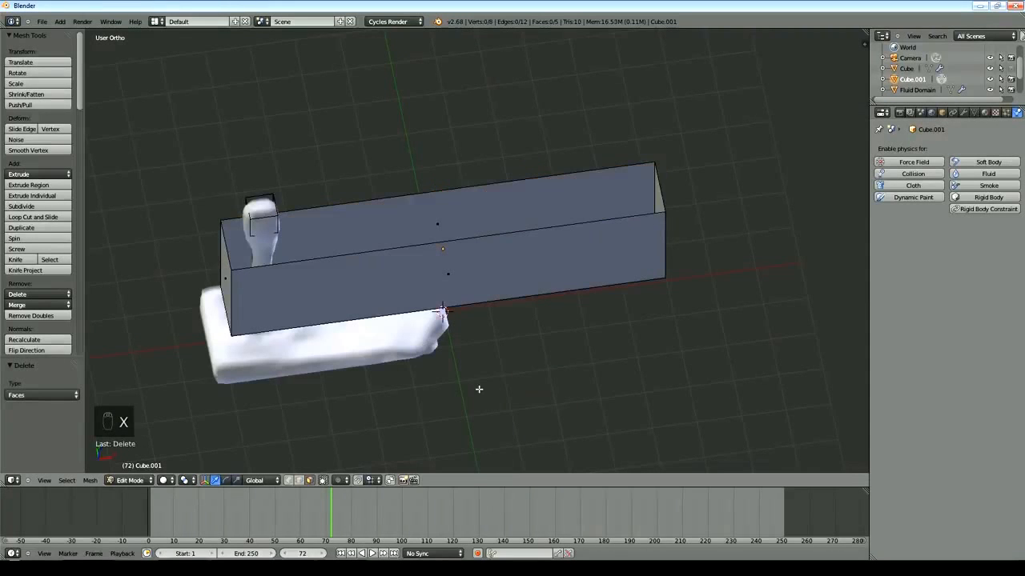
# Step: Extrude the open top edge loop in place and scale it inward to 0.97 to start the container's rim
pyautogui.moveTo(459, 352); pyautogui.dragTo(503, 309, button='middle')
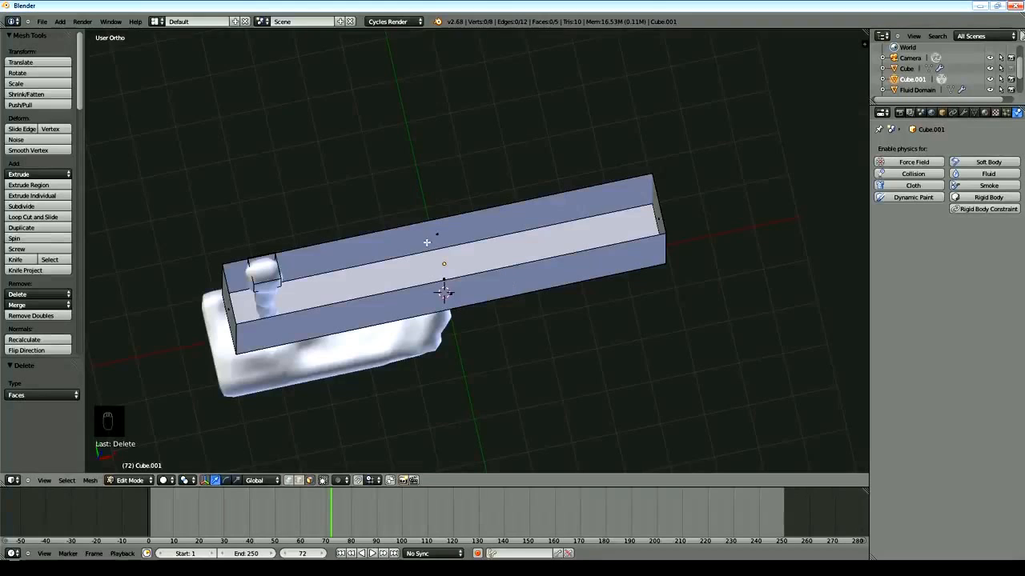
pyautogui.click(289, 482)
pyautogui.keyDown('alt'); pyautogui.rightClick(406, 226); pyautogui.keyUp('alt')
pyautogui.moveTo(603, 332); pyautogui.dragTo(581, 307, button='middle')
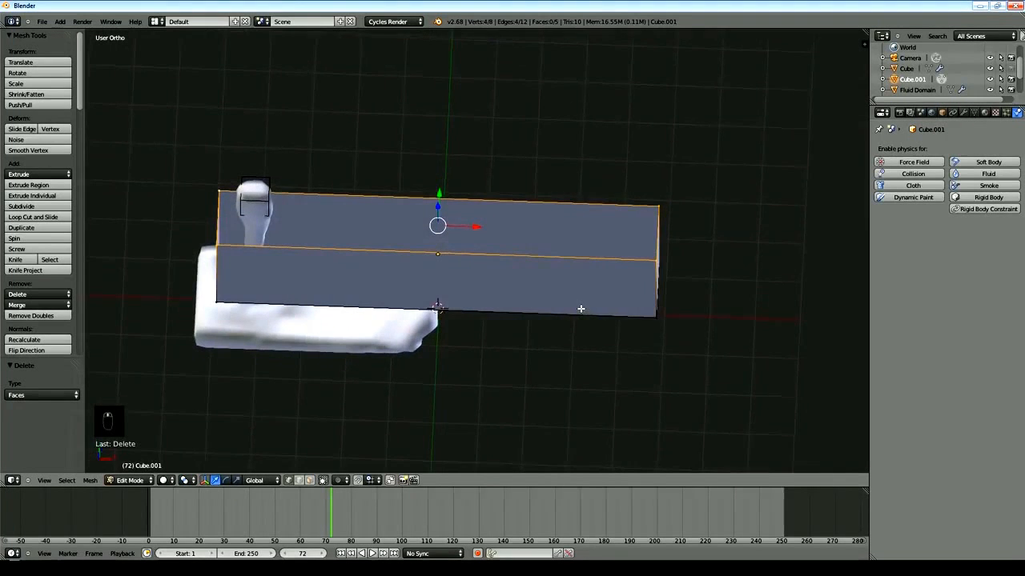
pyautogui.scroll(2, 597, 296)
pyautogui.scroll(-1, 597, 295)
pyautogui.press('e')
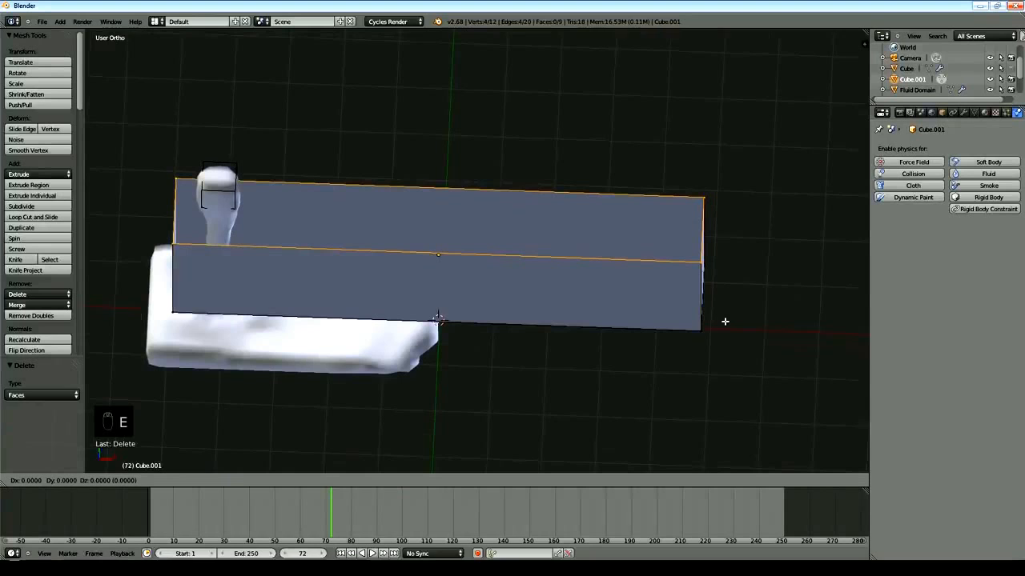
pyautogui.rightClick(725, 321)
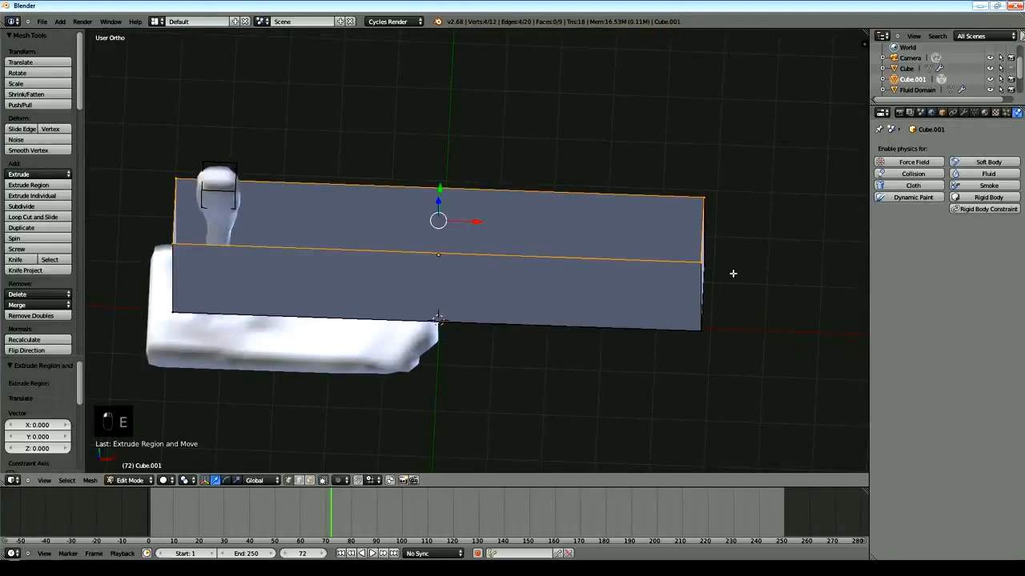
pyautogui.press('s')
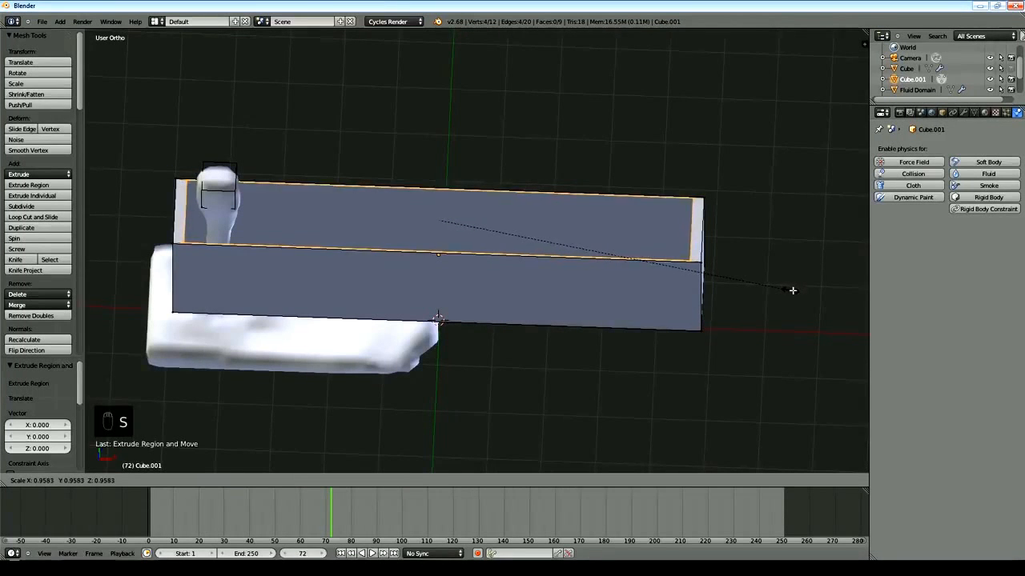
pyautogui.click(794, 291)
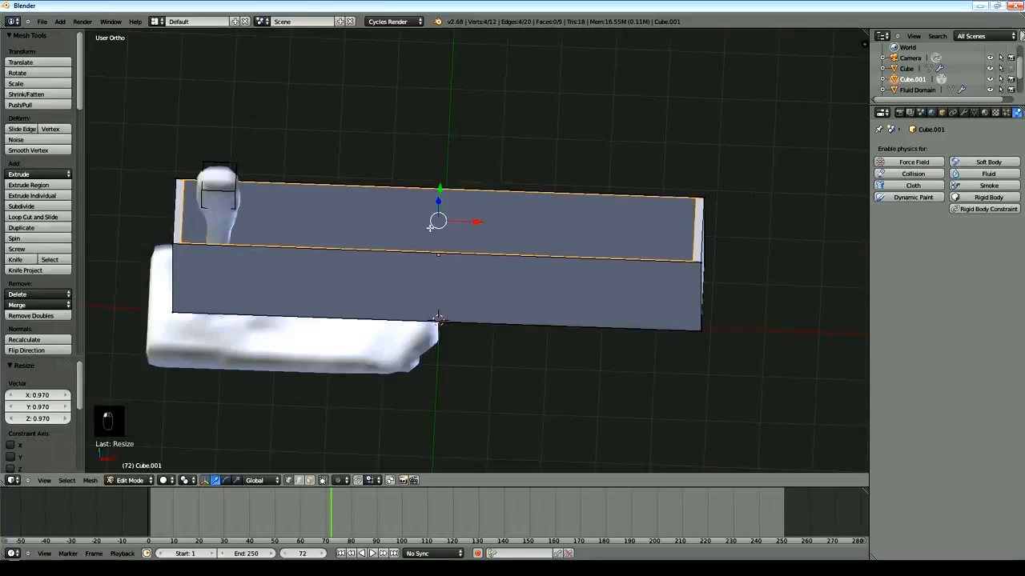
# Step: Scale the inner rim loop along Y to about 0.79 to thicken the container's long walls
pyautogui.moveTo(536, 261); pyautogui.dragTo(569, 240, button='middle')
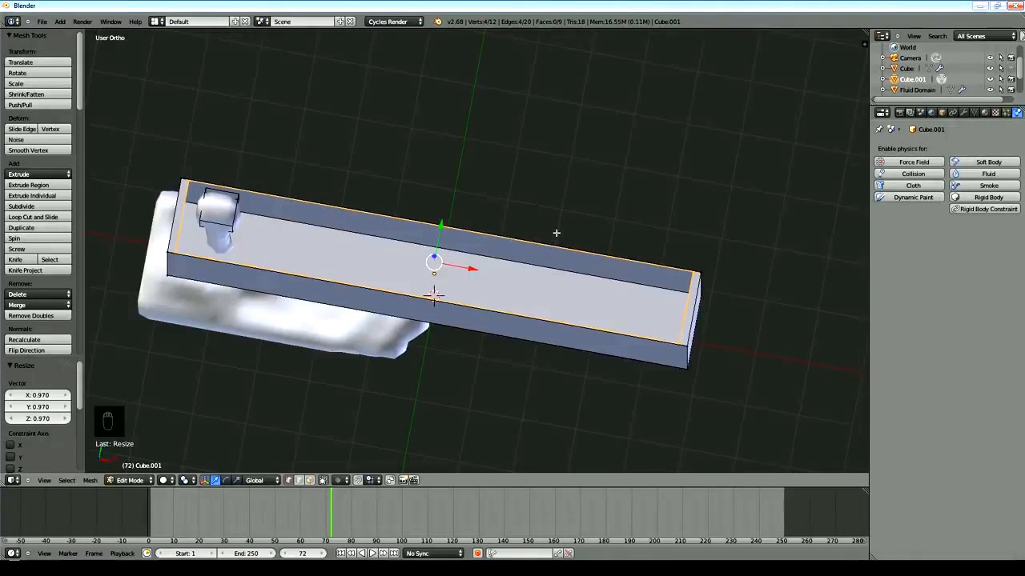
pyautogui.press('s')
pyautogui.press('y')
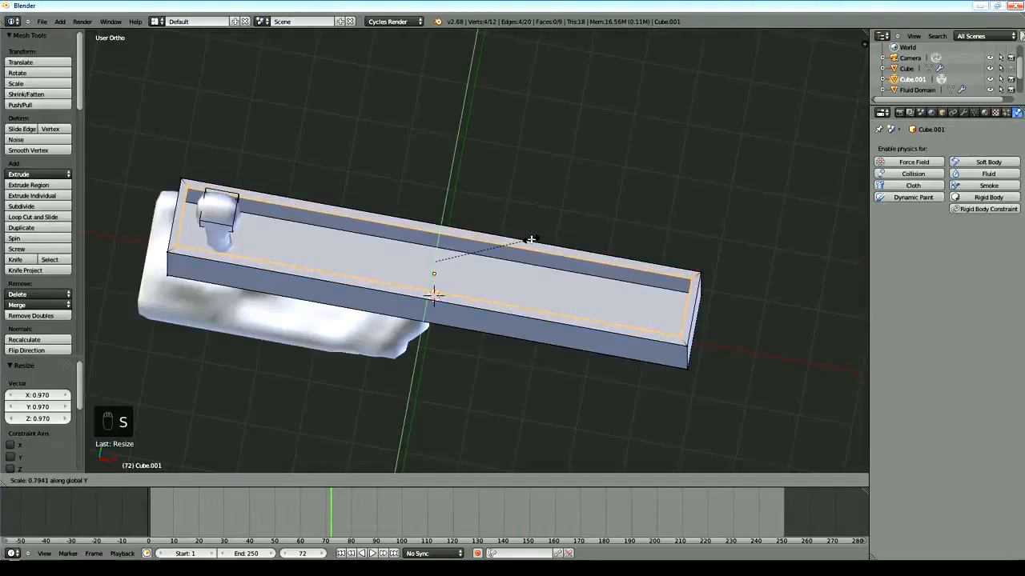
pyautogui.click(530, 239)
# Step: Extrude the inner rim loop downward about 2.25 along Z to form the container's inner walls
pyautogui.moveTo(478, 353); pyautogui.dragTo(470, 60, button='middle')
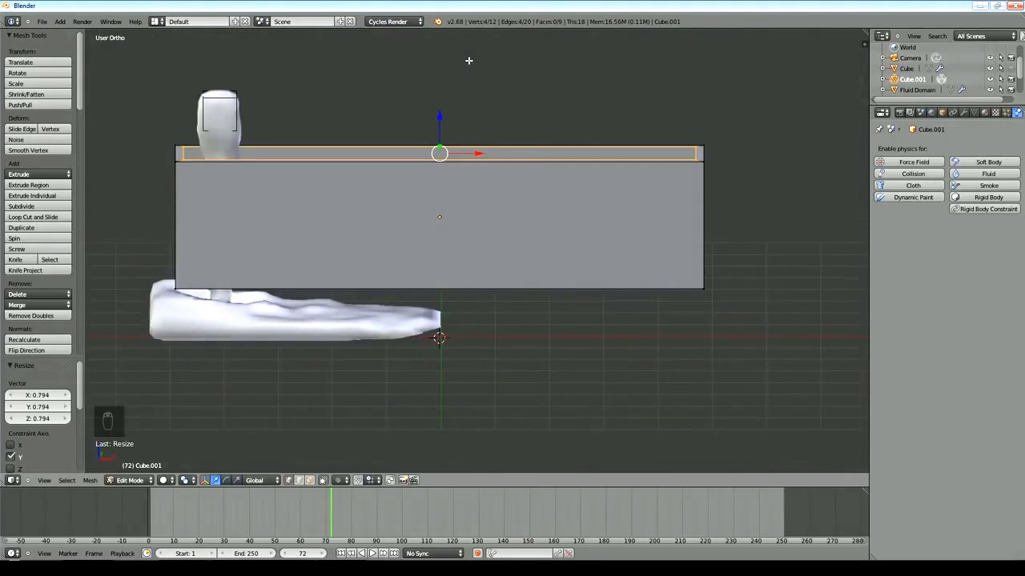
pyautogui.press('z')
pyautogui.press('KP_1')
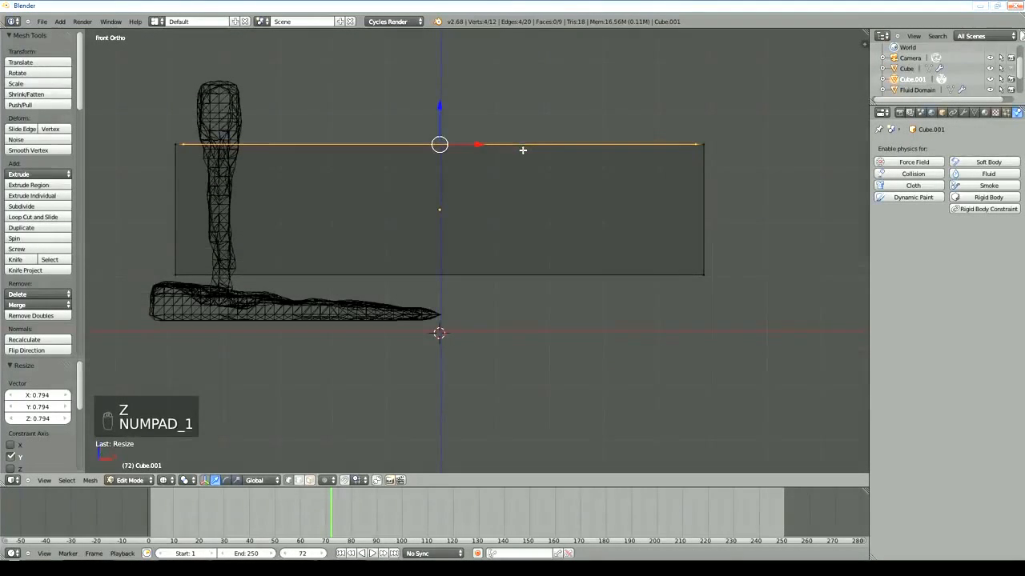
pyautogui.press('e')
pyautogui.rightClick(523, 150)
pyautogui.press('e')
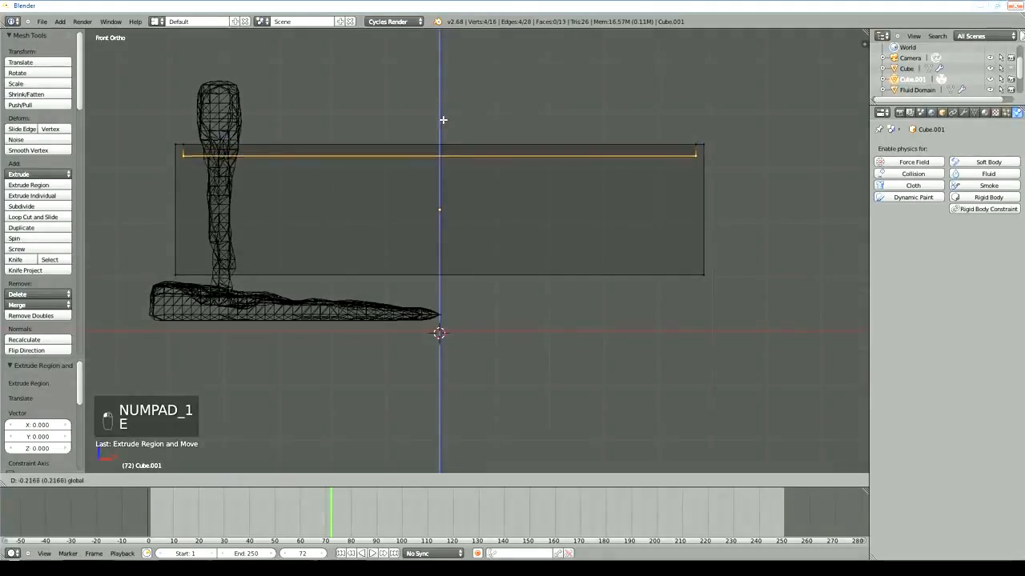
pyautogui.click(460, 230)
# Step: Fill the lower inner edge loop with a face as the container's floor and return to Object Mode
pyautogui.press('z')
pyautogui.moveTo(576, 318); pyautogui.dragTo(568, 418, button='middle')
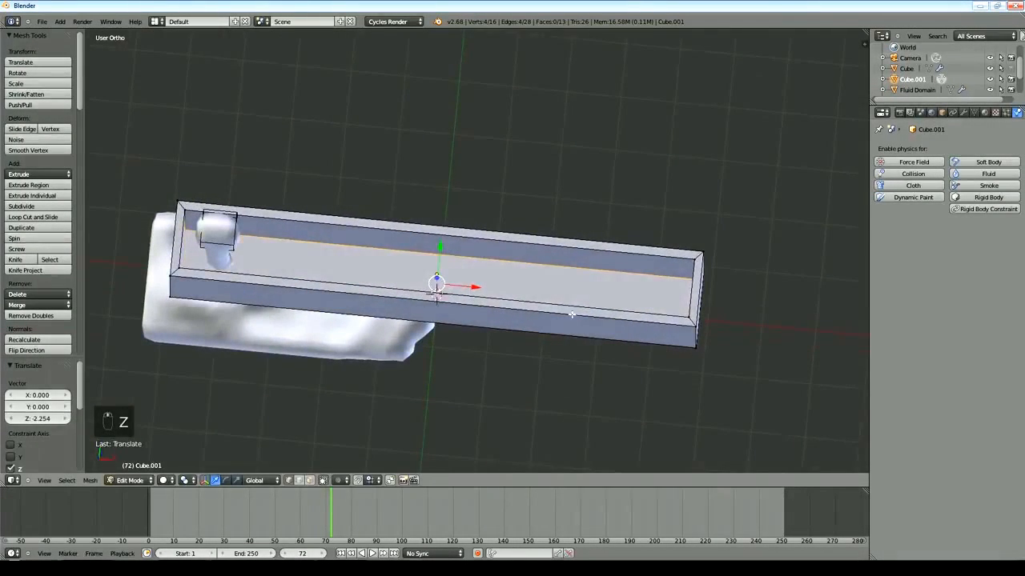
pyautogui.press('f')
pyautogui.press('Tab')
# Step: Give the container a new material with a Glass BSDF surface
pyautogui.press('z')
pyautogui.moveTo(564, 265); pyautogui.dragTo(402, 207, button='middle')
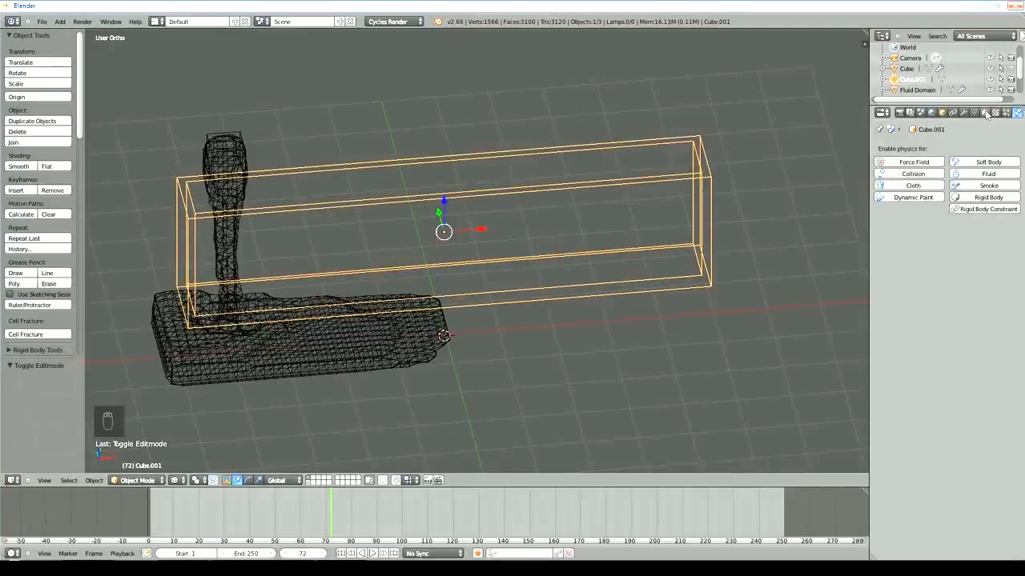
pyautogui.click(984, 113)
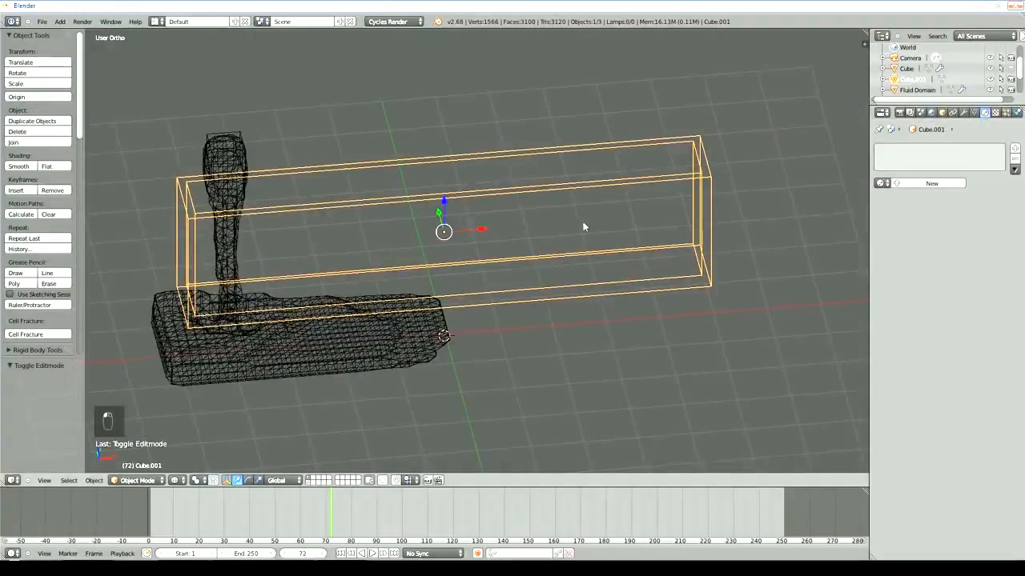
pyautogui.click(913, 183)
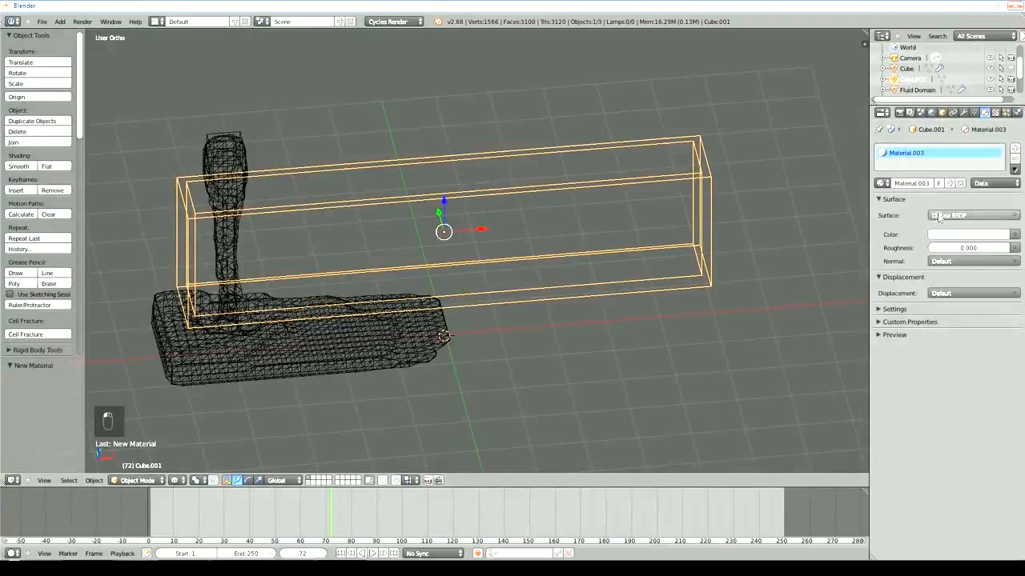
pyautogui.click(938, 216)
pyautogui.click(902, 259)
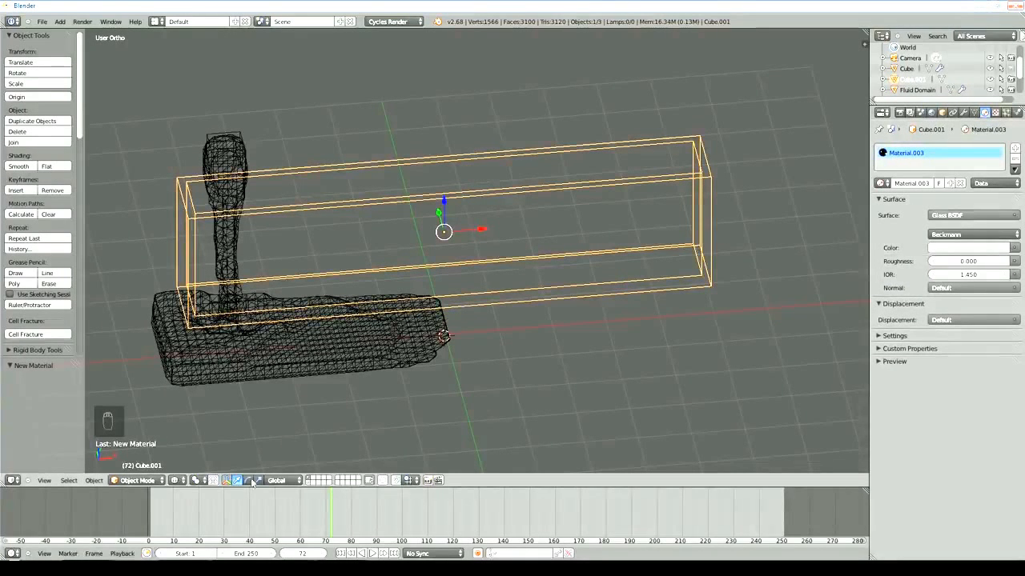
# Step: Show the layer holding the camera and light planes too, and add a floor plane scaled up by about 5.88 and again by 1.43
pyautogui.keyDown('shift'); pyautogui.click(309, 482); pyautogui.keyUp('shift')
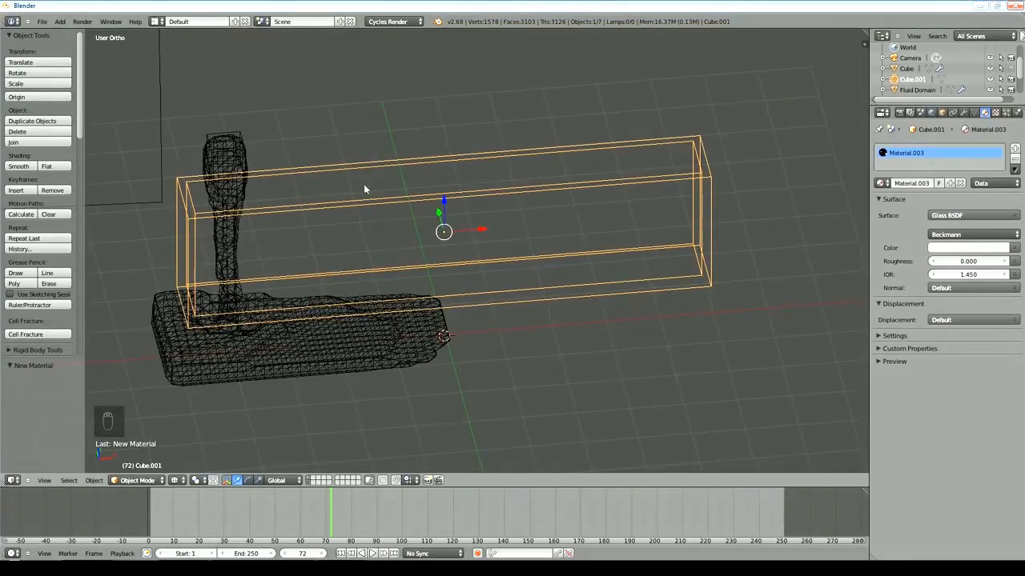
pyautogui.moveTo(440, 414); pyautogui.dragTo(62, 18, button='middle')
pyautogui.click(60, 21)
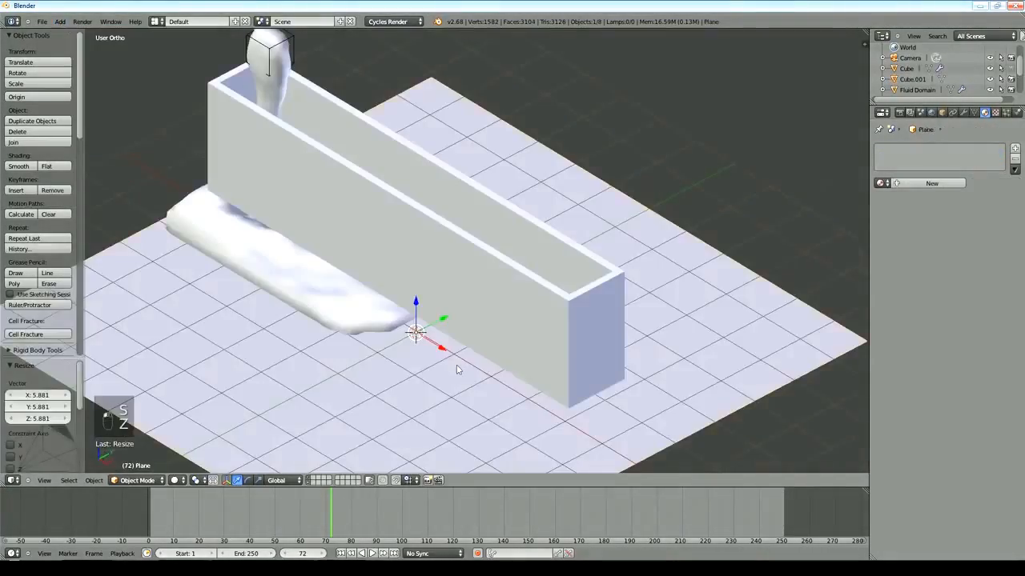
pyautogui.moveTo(457, 366); pyautogui.dragTo(394, 353, button='middle')
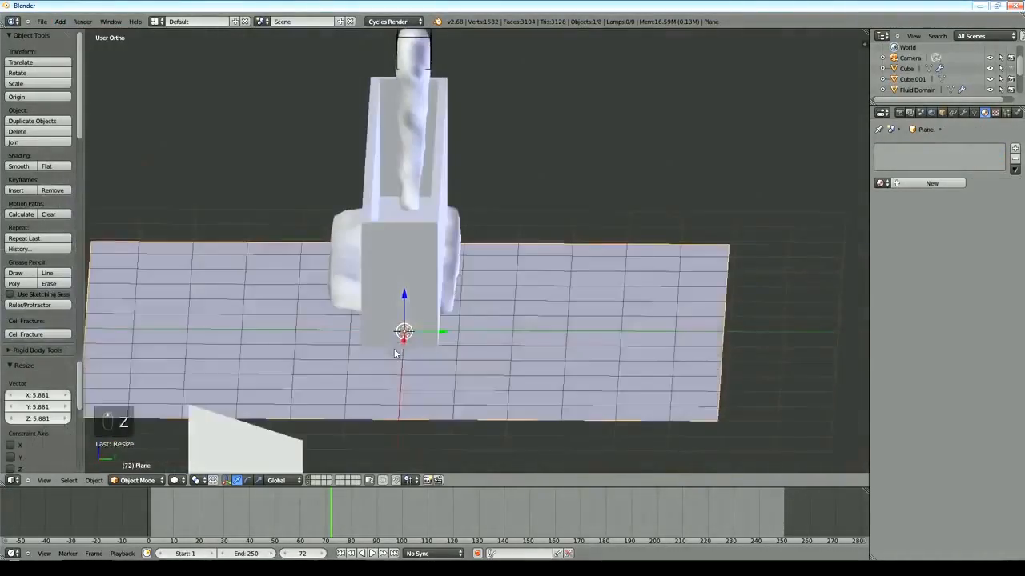
pyautogui.scroll(-3, 394, 353)
pyautogui.press('s')
pyautogui.click(540, 309)
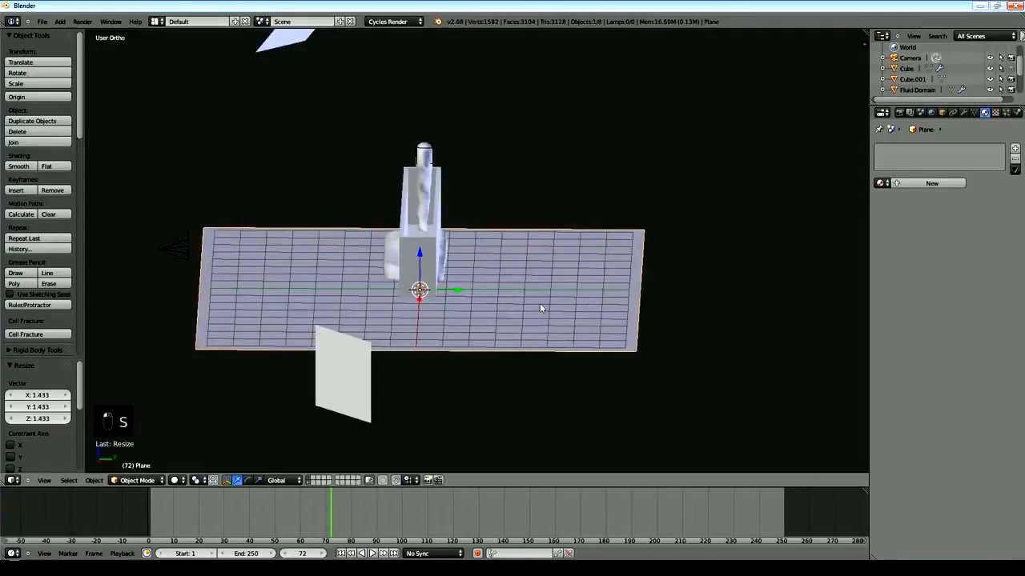
# Step: Extrude the floor plane's far edge twice to raise a two-segment backdrop behind the container, finishing in Object Mode
pyautogui.press('Tab')
pyautogui.moveTo(540, 309); pyautogui.dragTo(551, 183, button='middle')
pyautogui.moveTo(621, 325); pyautogui.dragTo(710, 291, button='middle')
pyautogui.press('e')
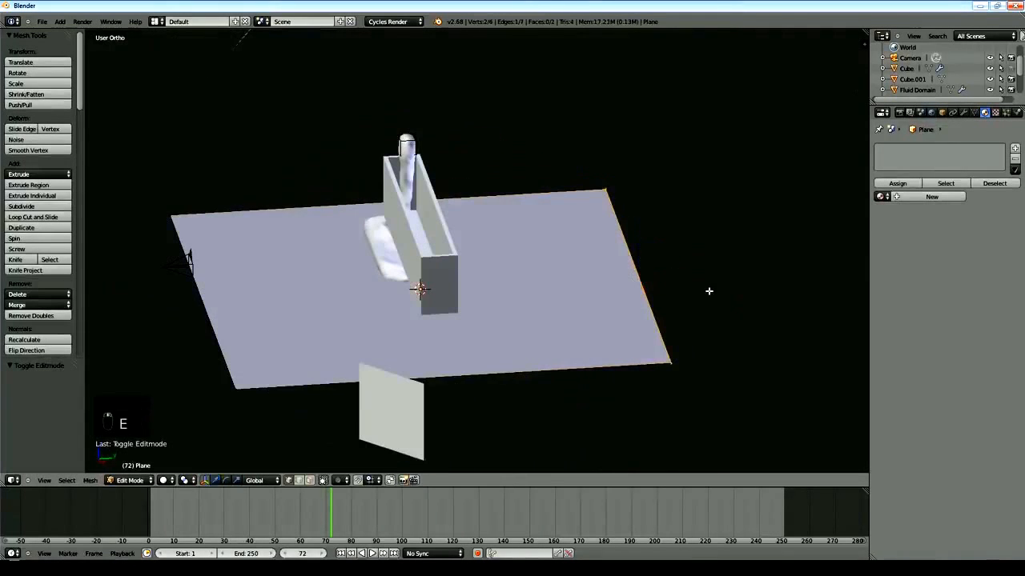
pyautogui.click(709, 292)
pyautogui.press('e')
pyautogui.click(705, 166)
pyautogui.moveTo(638, 241); pyautogui.dragTo(688, 63)
pyautogui.moveTo(689, 96); pyautogui.dragTo(841, 160, button='middle')
pyautogui.press('Tab')
pyautogui.press('Tab')
# Step: Add a Subdivision Surface modifier with 2 view subdivisions to the backdrop and shade it smooth
pyautogui.click(963, 113)
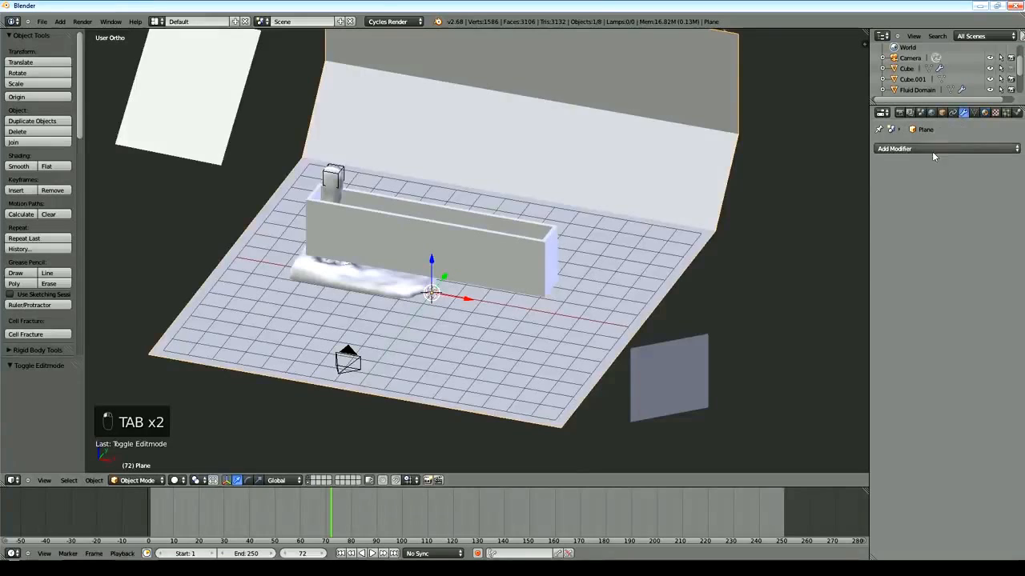
pyautogui.click(932, 151)
pyautogui.click(774, 323)
pyautogui.click(940, 222)
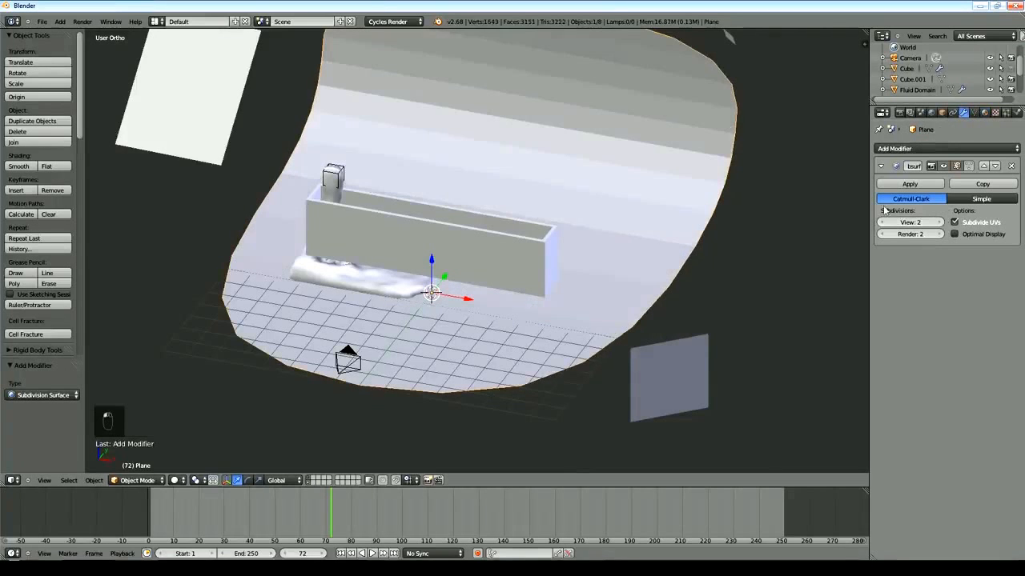
pyautogui.click(18, 167)
# Step: Preview the glass container and backdrop with Rendered viewport shading in Object Mode
pyautogui.press('Tab')
pyautogui.press('KP_0')
pyautogui.moveTo(573, 294); pyautogui.dragTo(517, 299, button='middle')
pyautogui.scroll(-3, 565, 313)
pyautogui.scroll(5, 451, 342)
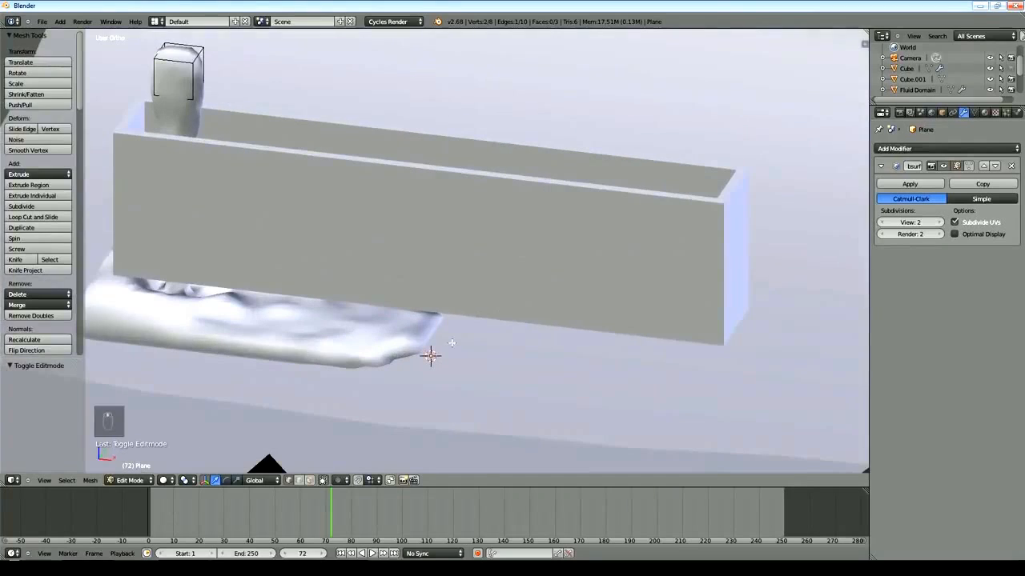
pyautogui.click(40, 22)
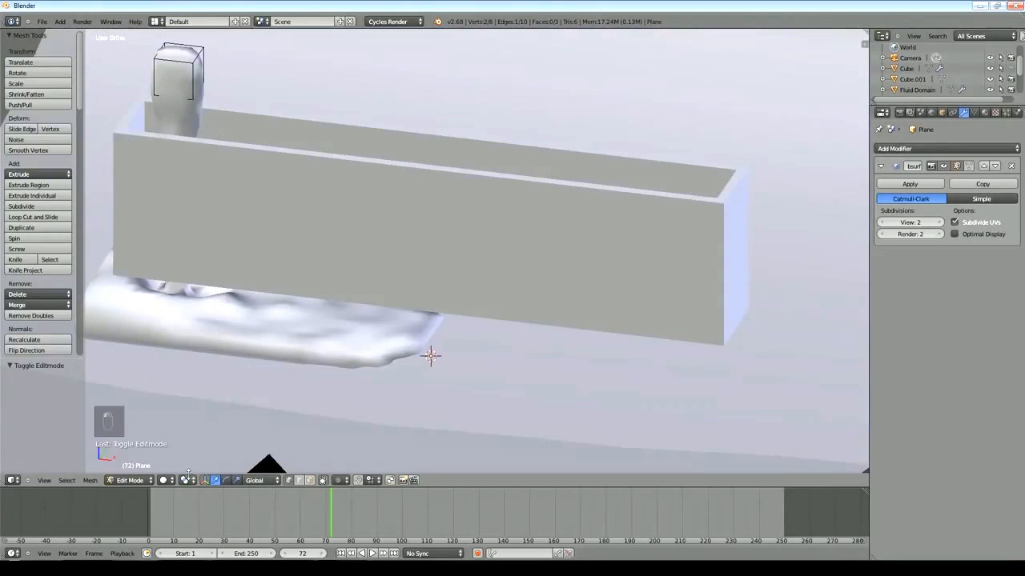
pyautogui.click(171, 482)
pyautogui.click(185, 414)
pyautogui.press('Tab')
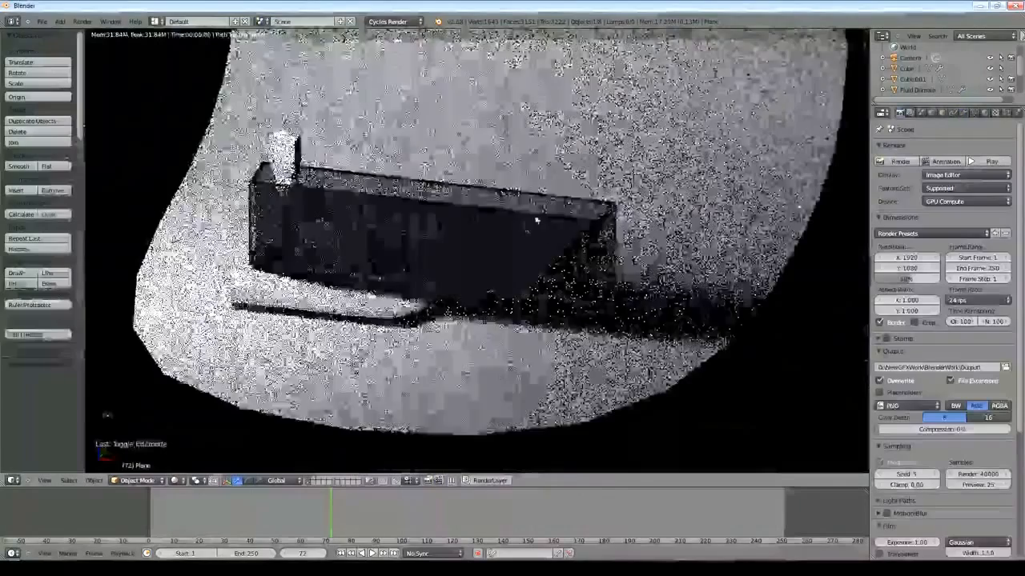
# Step: Brighten the container's glass colour to full white, inspect it in the render preview and return the viewport to Solid shading
pyautogui.rightClick(536, 235)
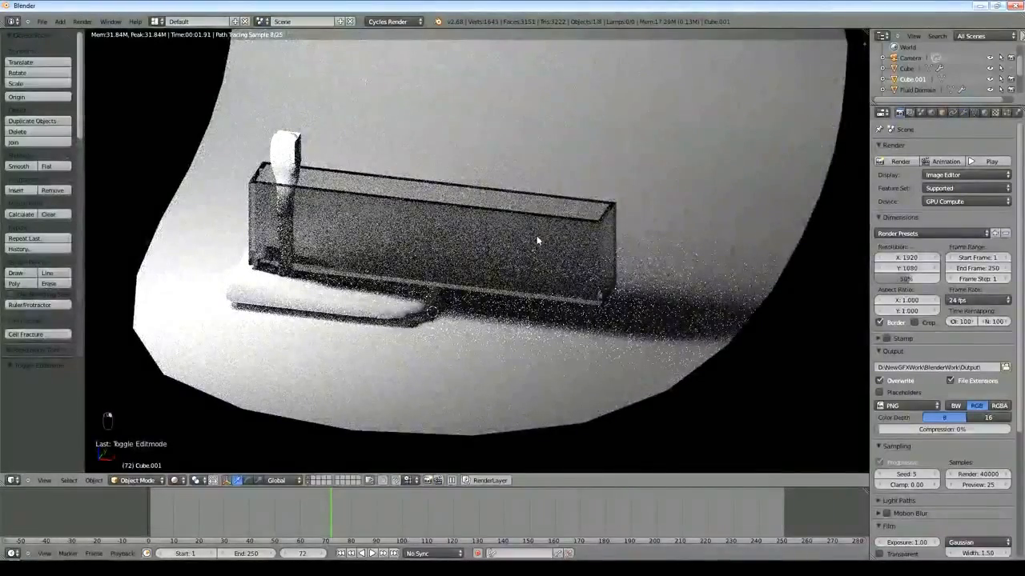
pyautogui.click(985, 114)
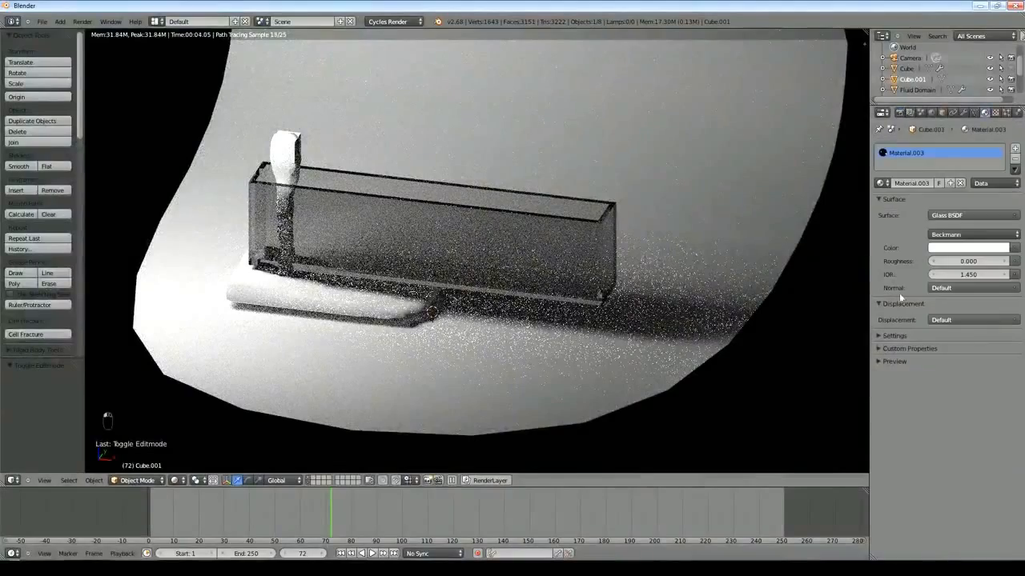
pyautogui.click(985, 247)
pyautogui.moveTo(1000, 101); pyautogui.dragTo(1000, 96)
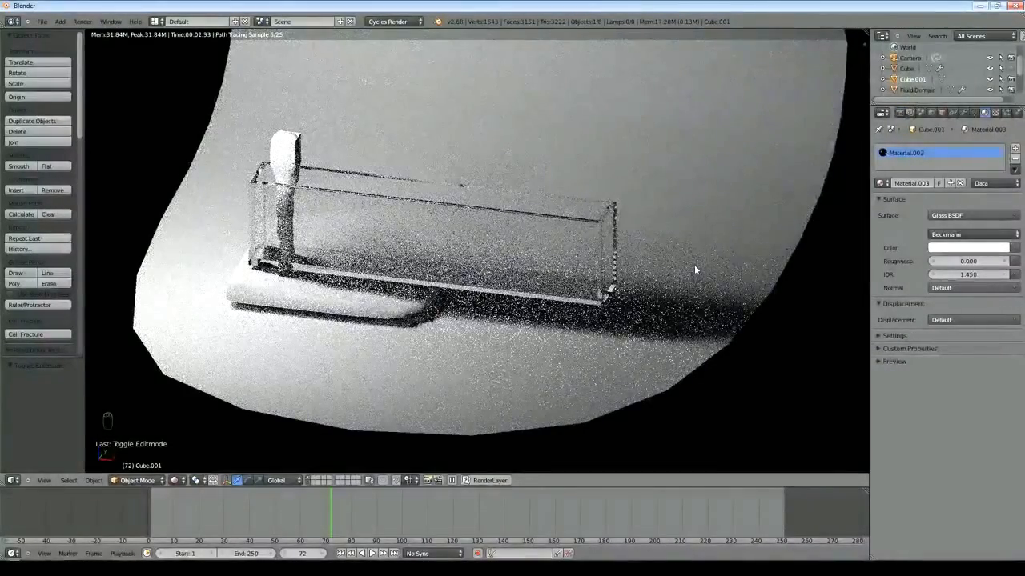
pyautogui.scroll(2, 694, 264)
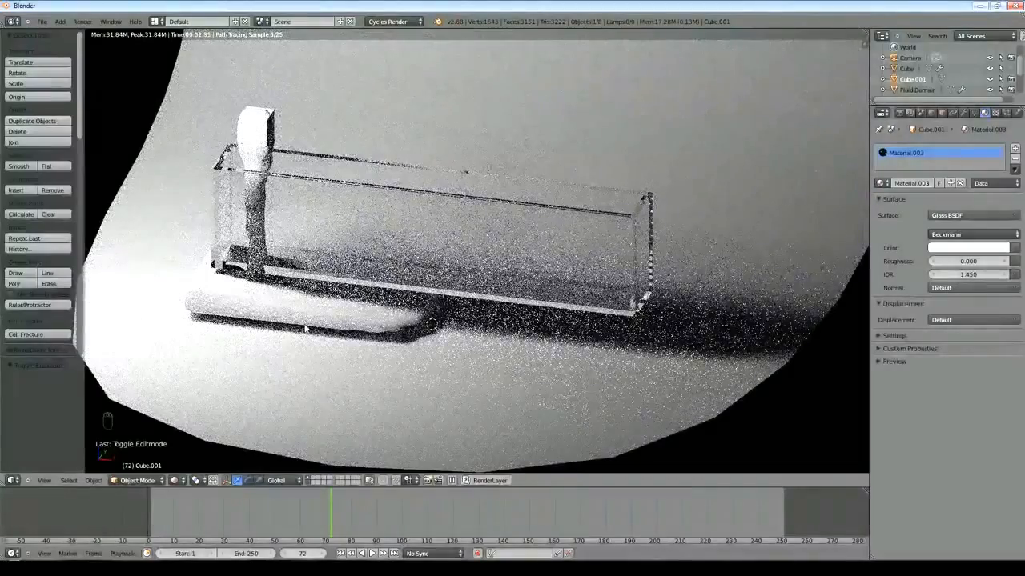
pyautogui.click(176, 480)
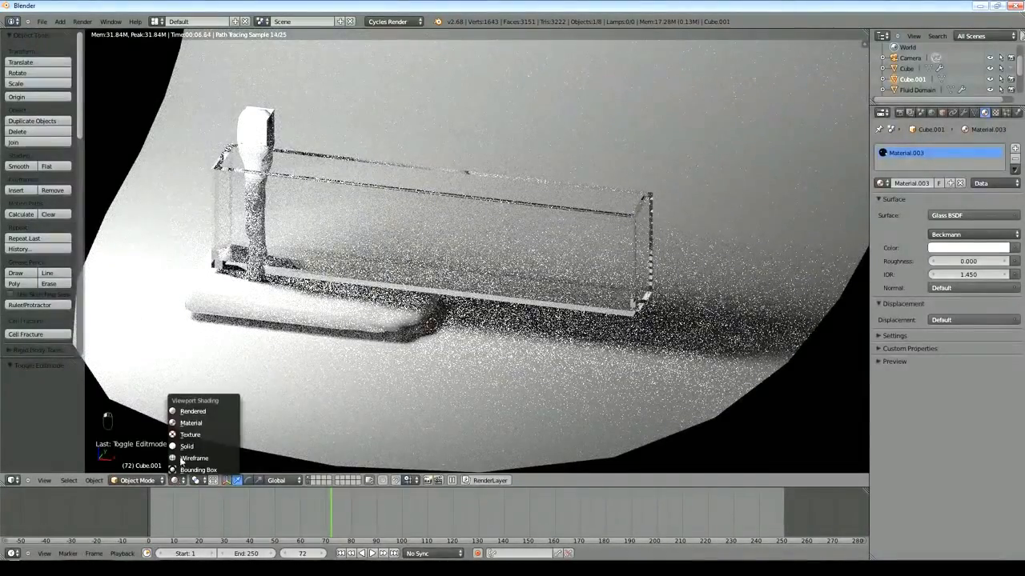
pyautogui.click(185, 447)
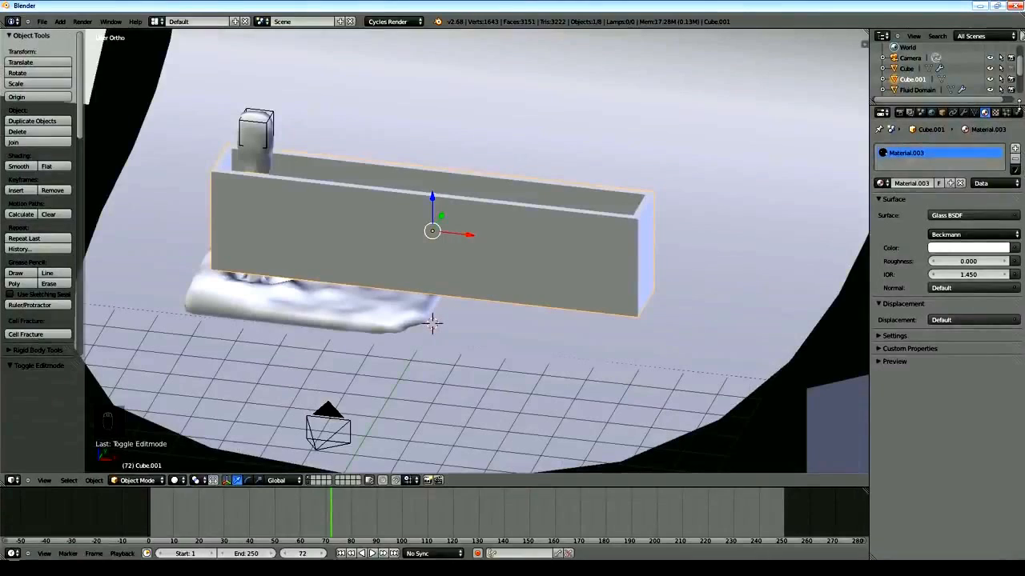
# Step: Enable Fluid physics on the container and set its type to Obstacle
pyautogui.click(1018, 112)
pyautogui.click(977, 174)
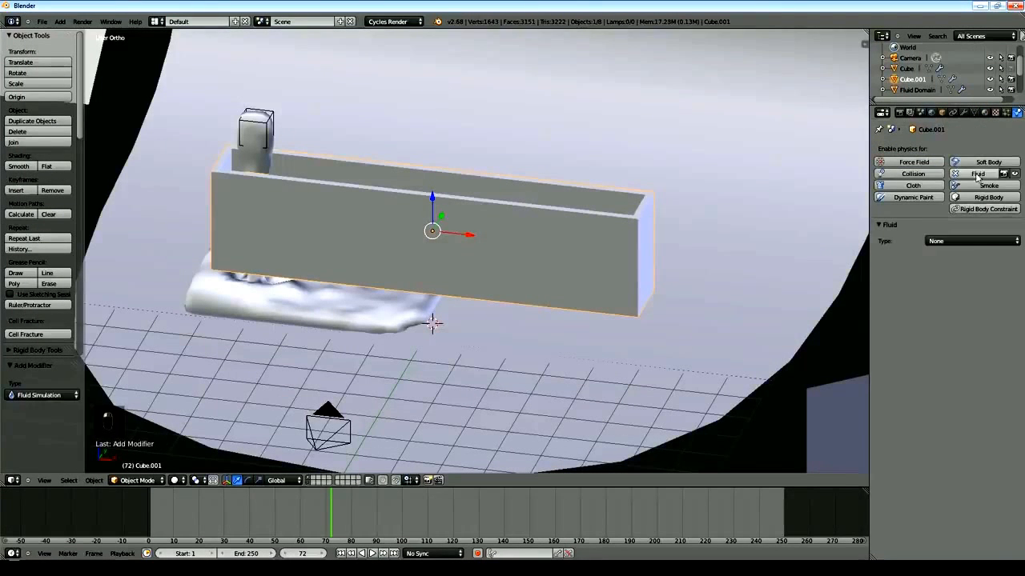
pyautogui.click(974, 242)
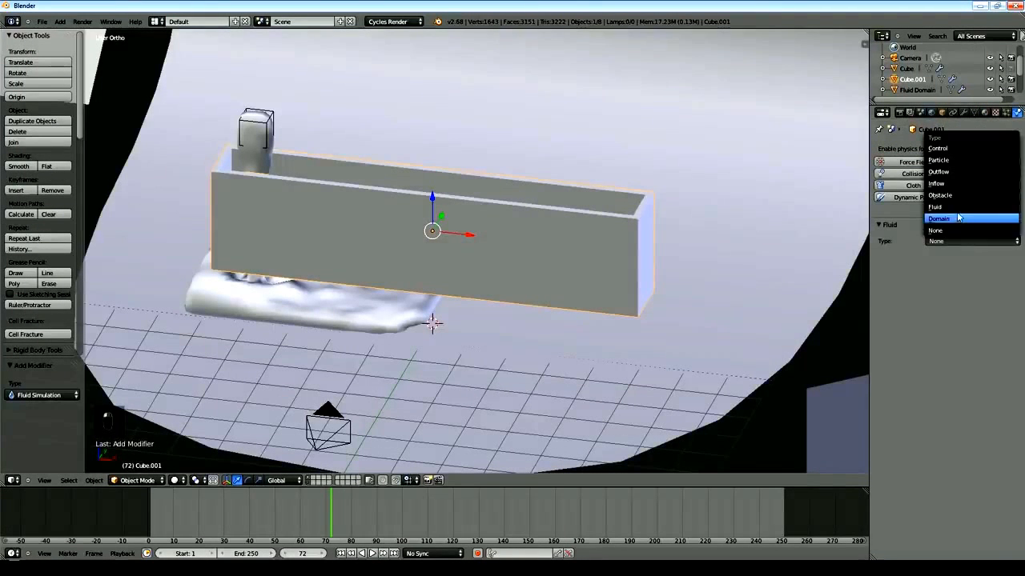
pyautogui.click(940, 195)
# Step: Return to frame 1 and bake the Fluid Domain's simulation, displaying the scene in wireframe
pyautogui.click(344, 553)
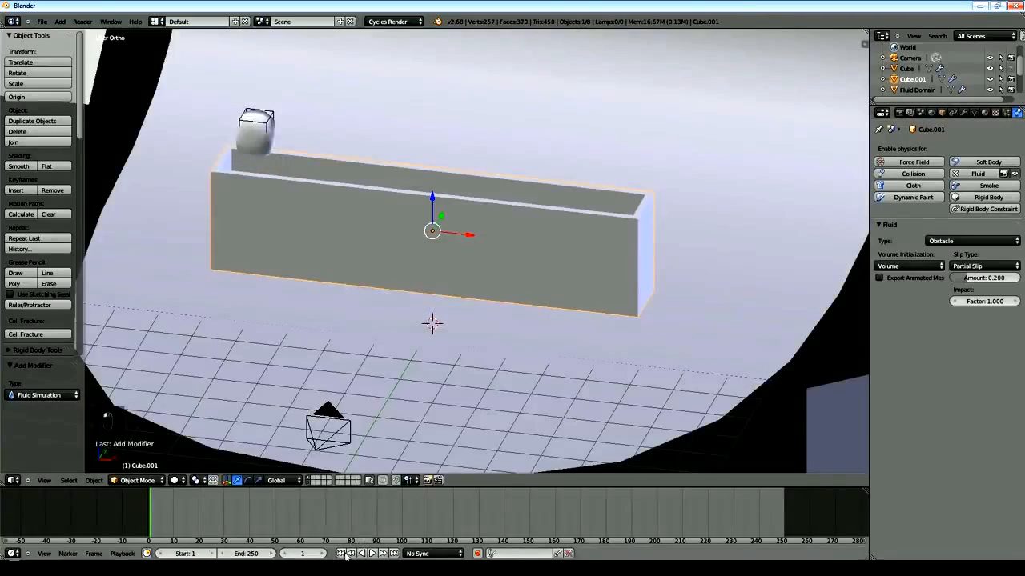
pyautogui.rightClick(264, 153)
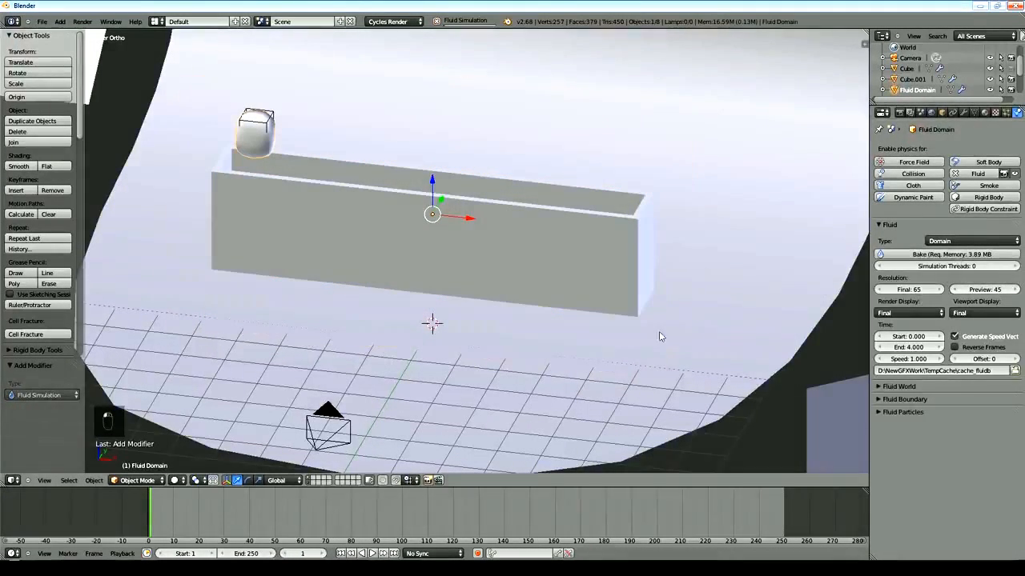
pyautogui.press('z')
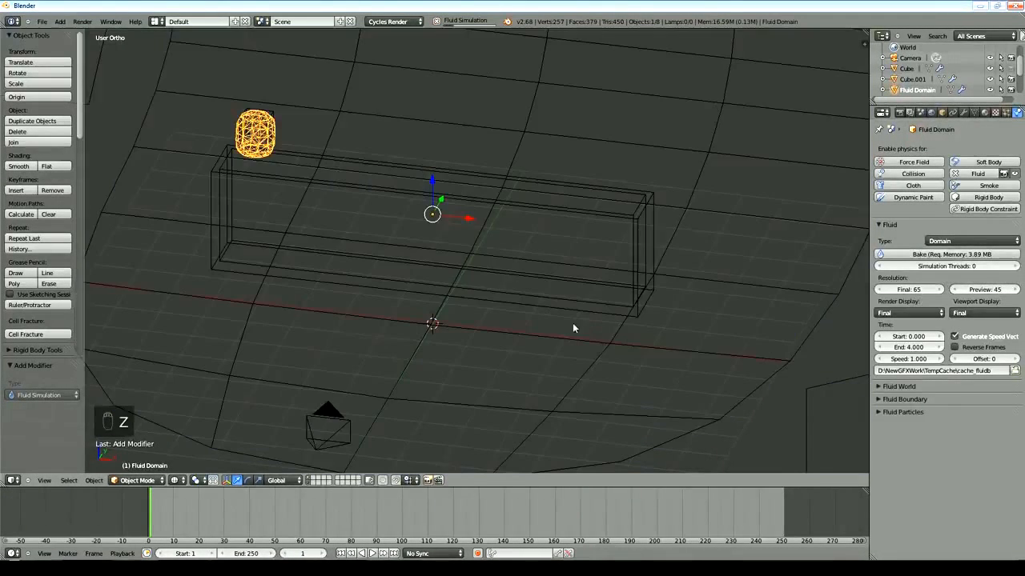
# Step: Play the fluid simulation and examine from several angles in Solid shading how the fluid sits against the container walls
pyautogui.moveTo(543, 346); pyautogui.dragTo(510, 325, button='middle')
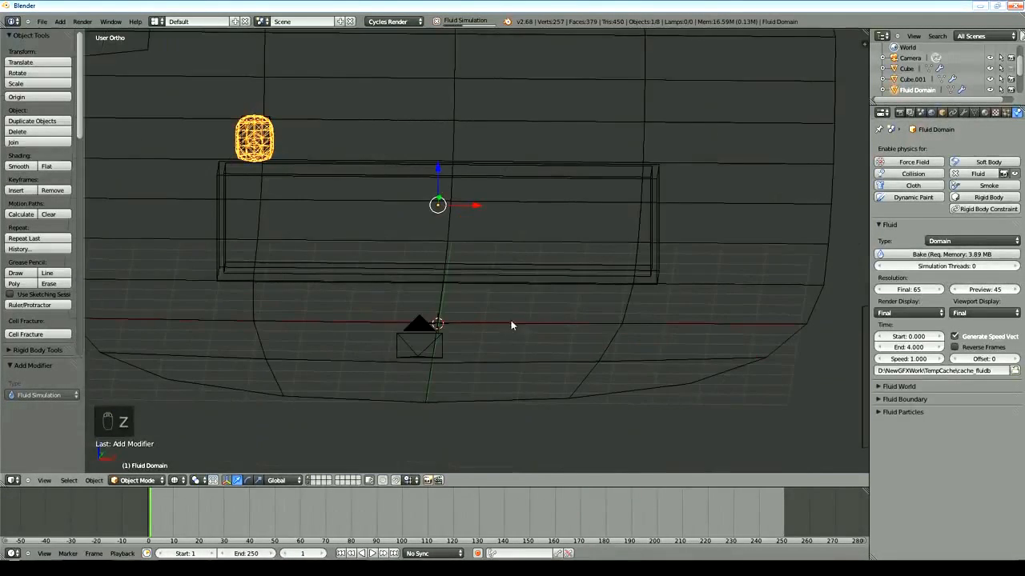
pyautogui.click(372, 553)
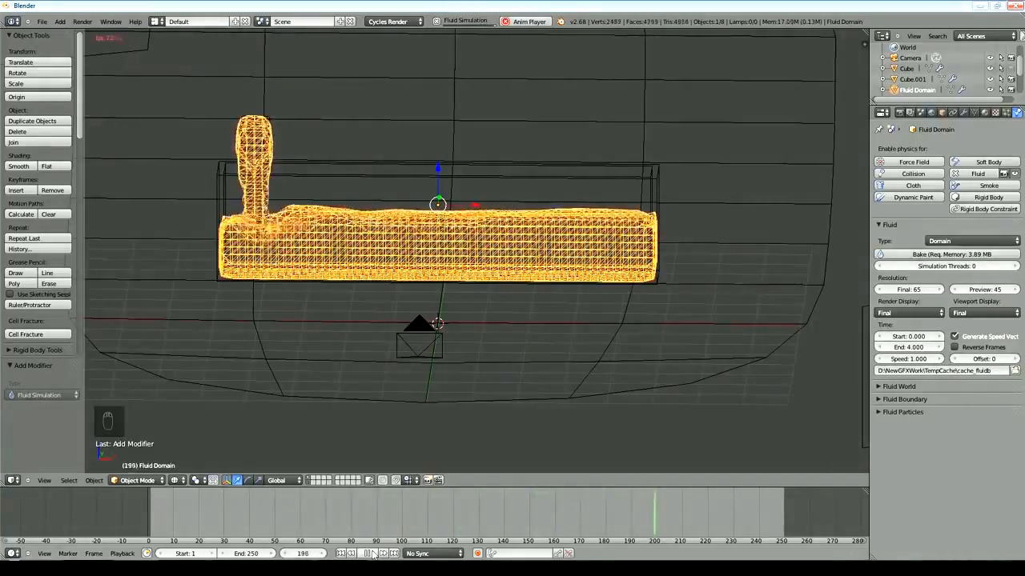
pyautogui.click(372, 553)
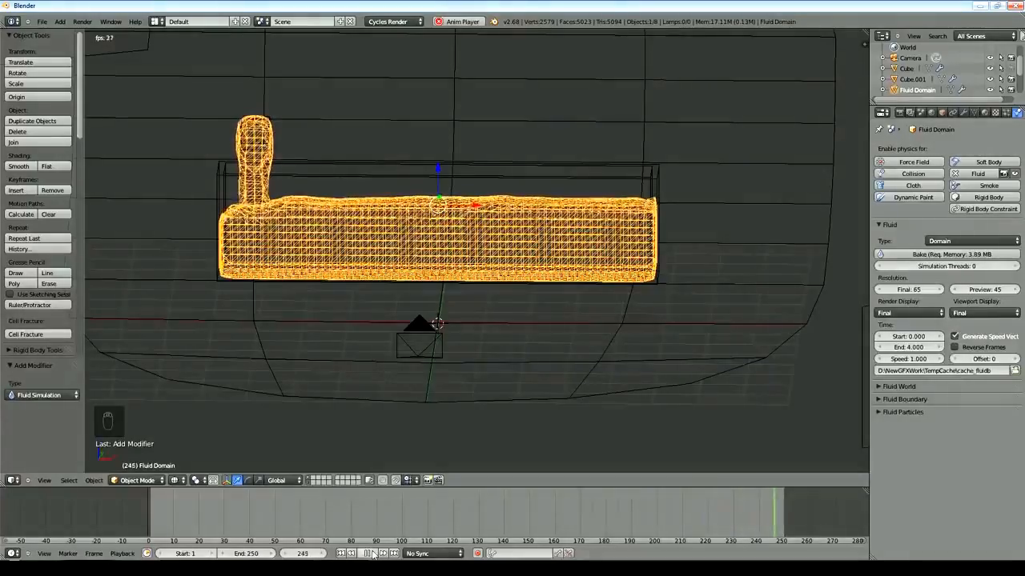
pyautogui.click(183, 480)
pyautogui.moveTo(490, 385)
pyautogui.mouseDown(button='middle')
pyautogui.moveTo(456, 362)
pyautogui.moveTo(496, 366)
pyautogui.mouseUp(button='middle')
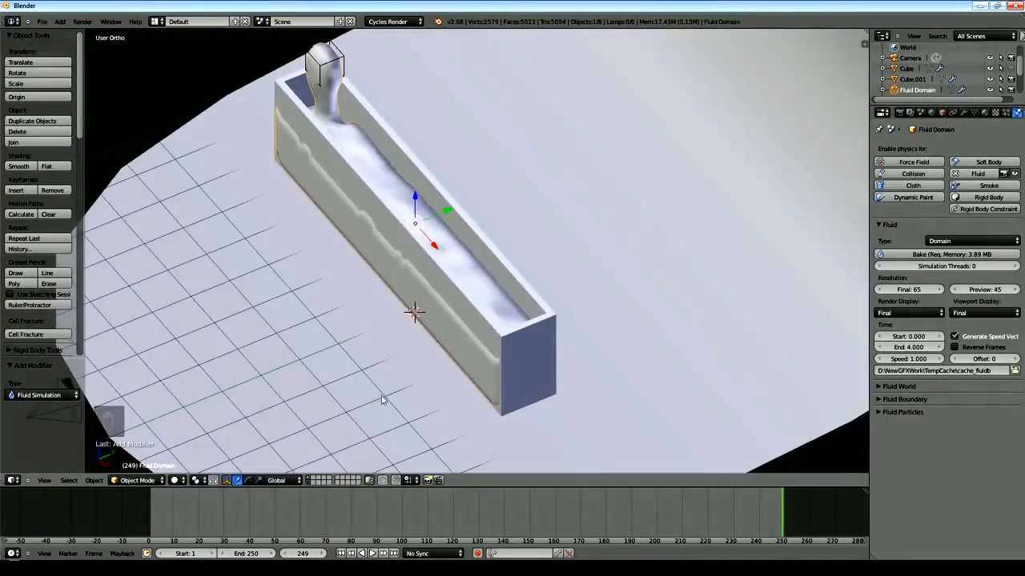
pyautogui.moveTo(616, 379); pyautogui.dragTo(450, 310, button='middle')
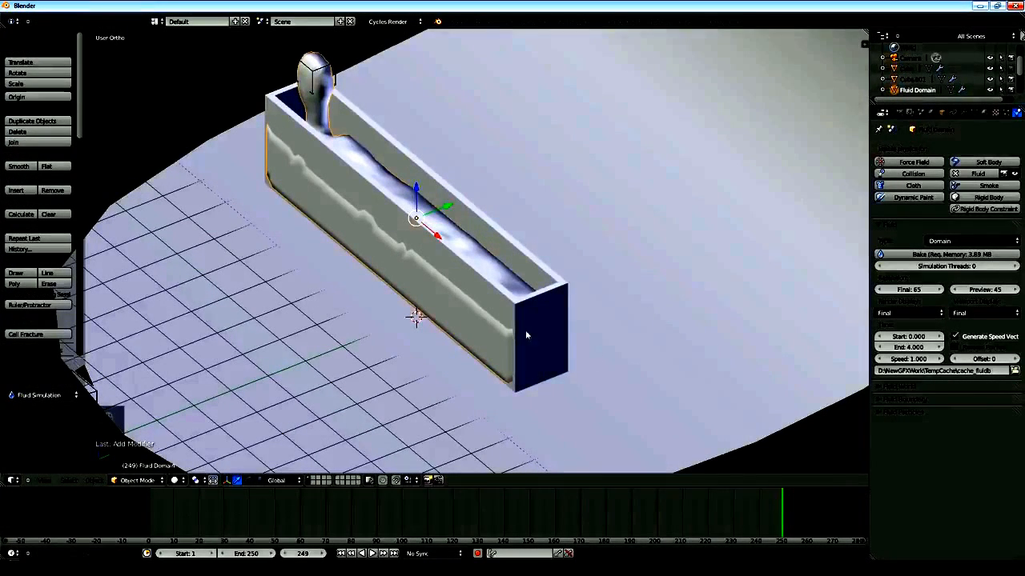
pyautogui.moveTo(511, 262); pyautogui.dragTo(486, 262, button='middle')
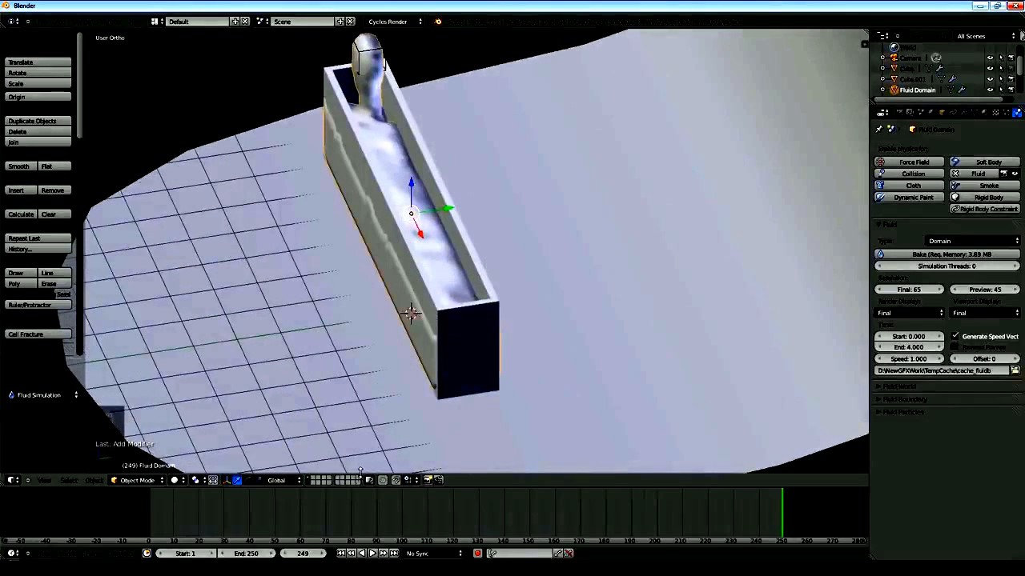
# Step: Scale the container by 1.11 along Y and return to frame 1
pyautogui.rightClick(488, 338)
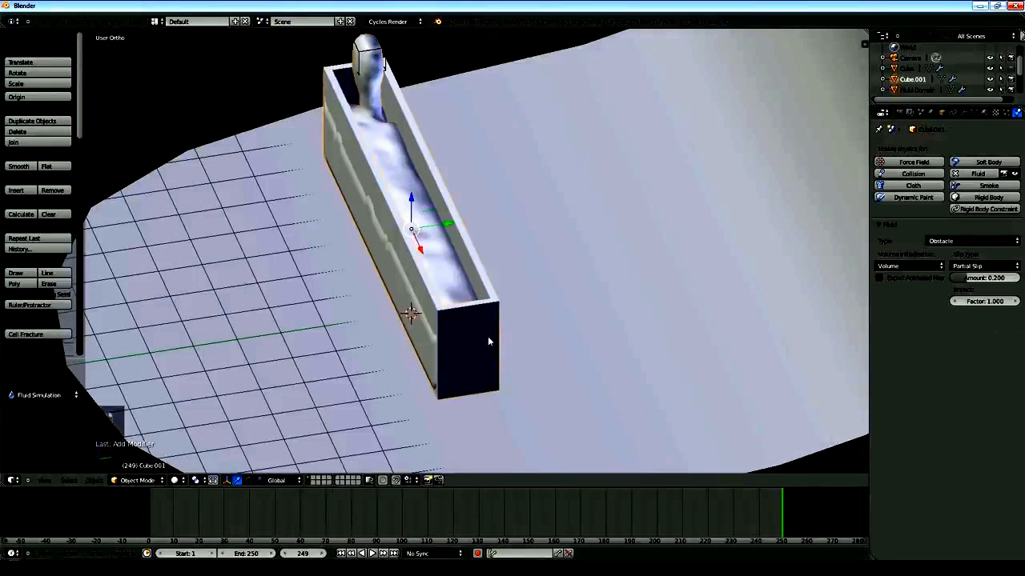
pyautogui.press('s')
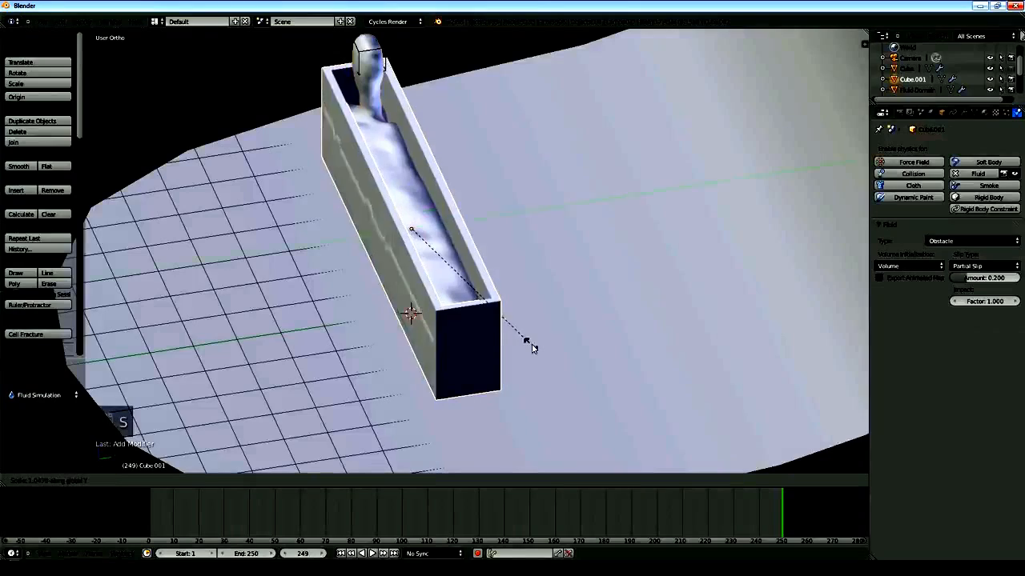
pyautogui.click(543, 344)
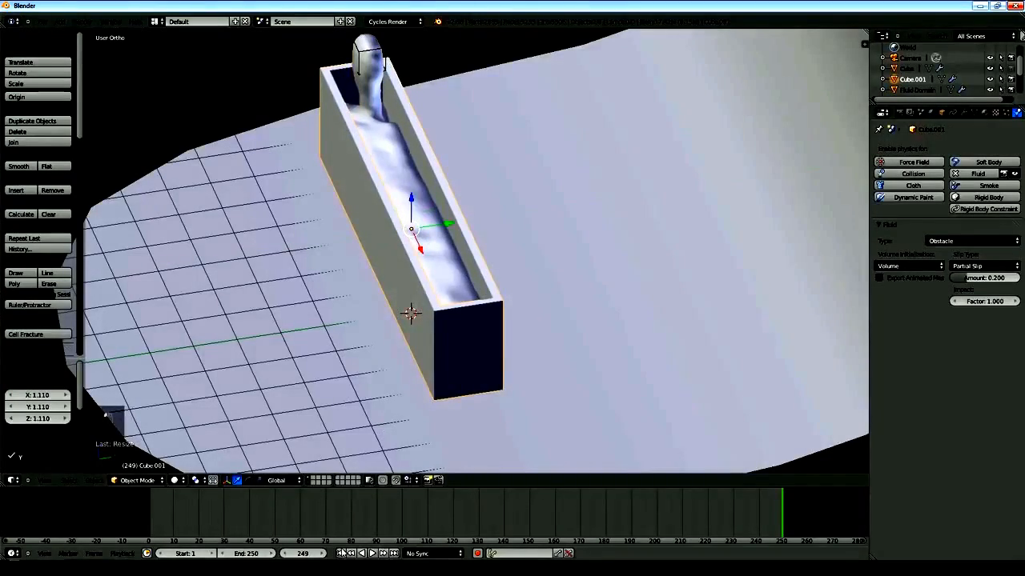
pyautogui.hotkey('shift', 'Left')
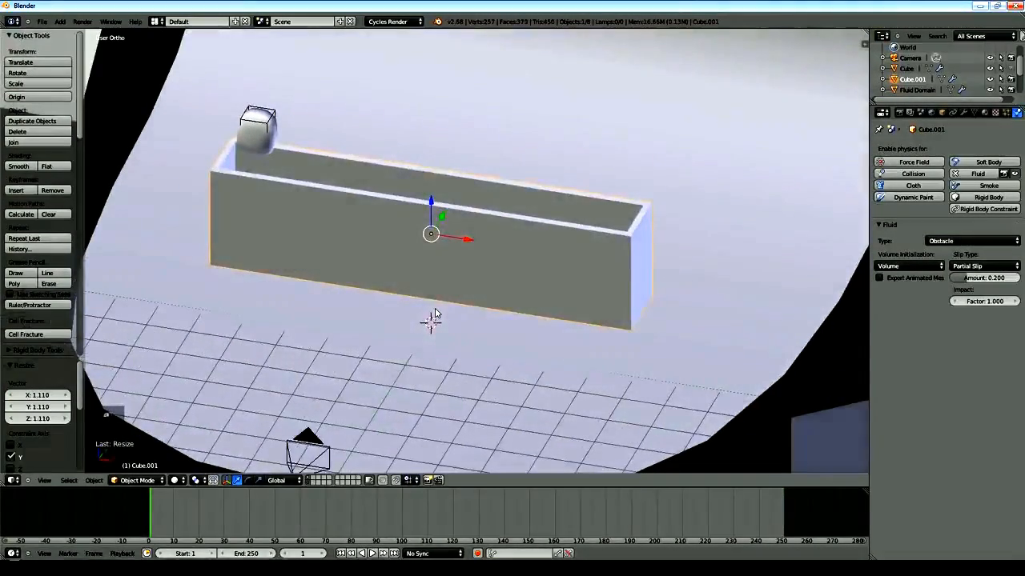
# Step: Add a text object, raised above the floor at the container, and make it read "Water"
pyautogui.click(59, 21)
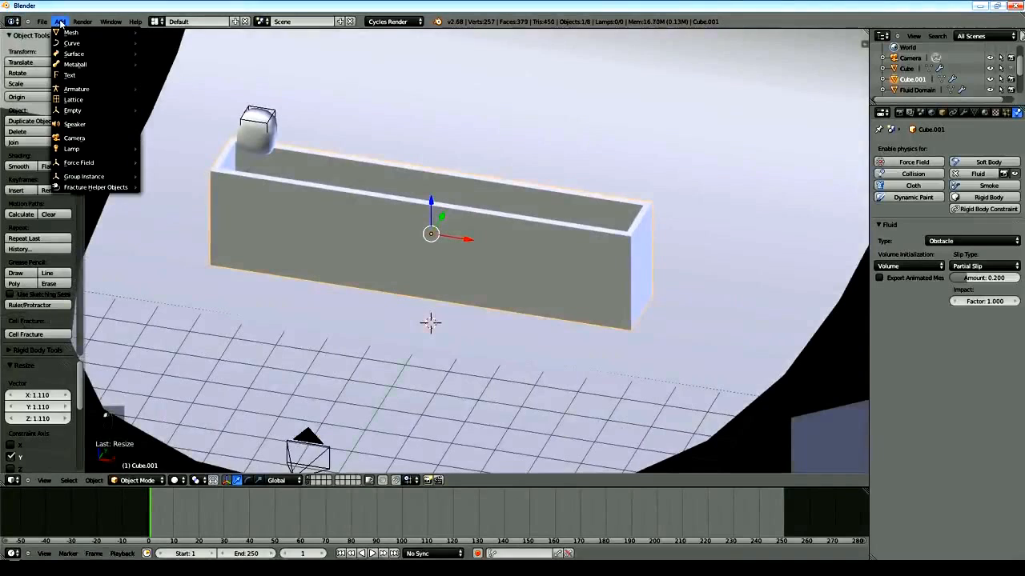
pyautogui.click(76, 75)
pyautogui.moveTo(441, 306); pyautogui.dragTo(374, 228)
pyautogui.press('Tab')
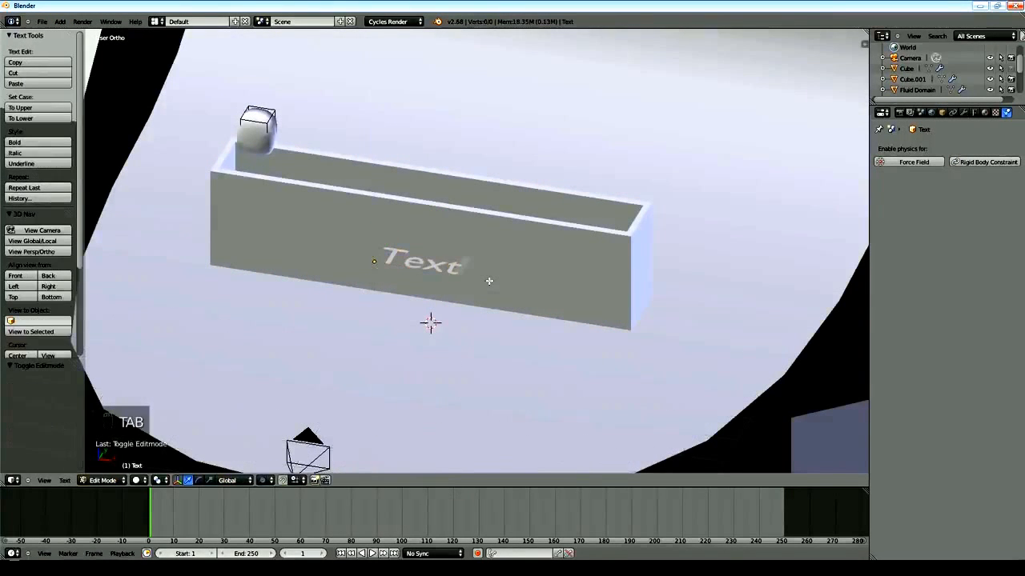
pyautogui.press('BackSpace')
pyautogui.press('BackSpace')
pyautogui.press('BackSpace')
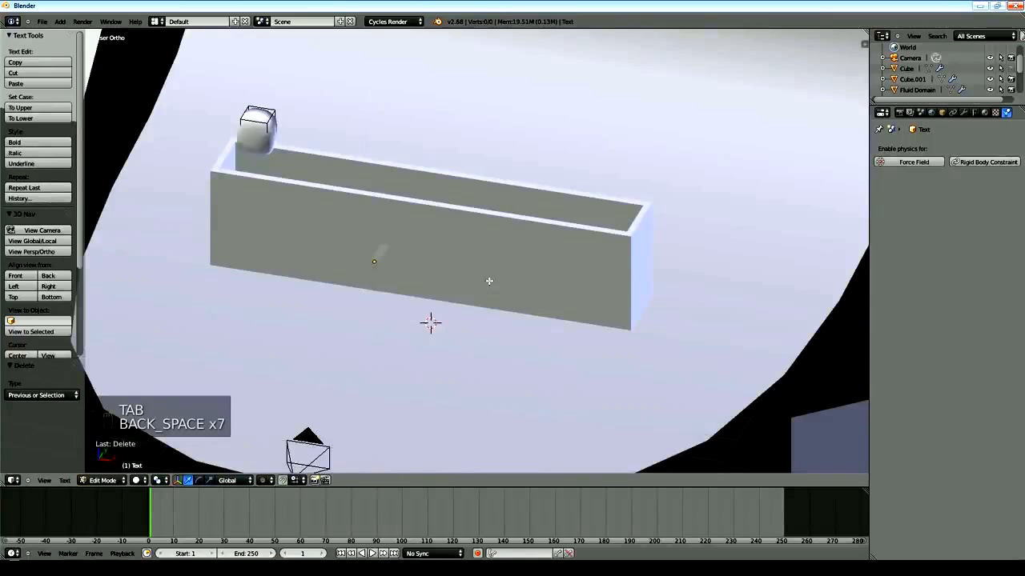
pyautogui.write('Water')
pyautogui.press('Tab')
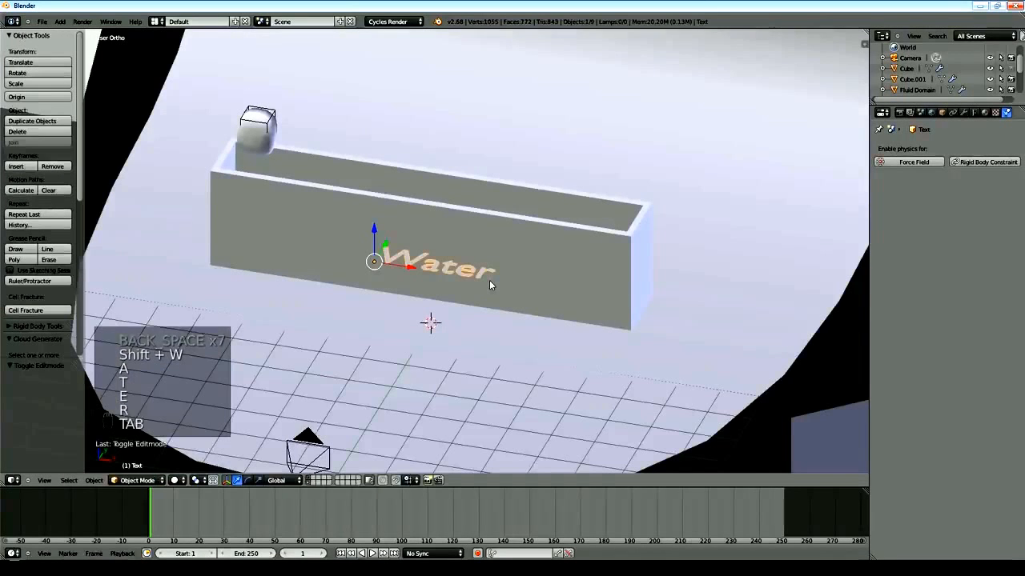
# Step: Rotate the Water text 90 degrees about X and scale it up by about 2.229
pyautogui.press('r')
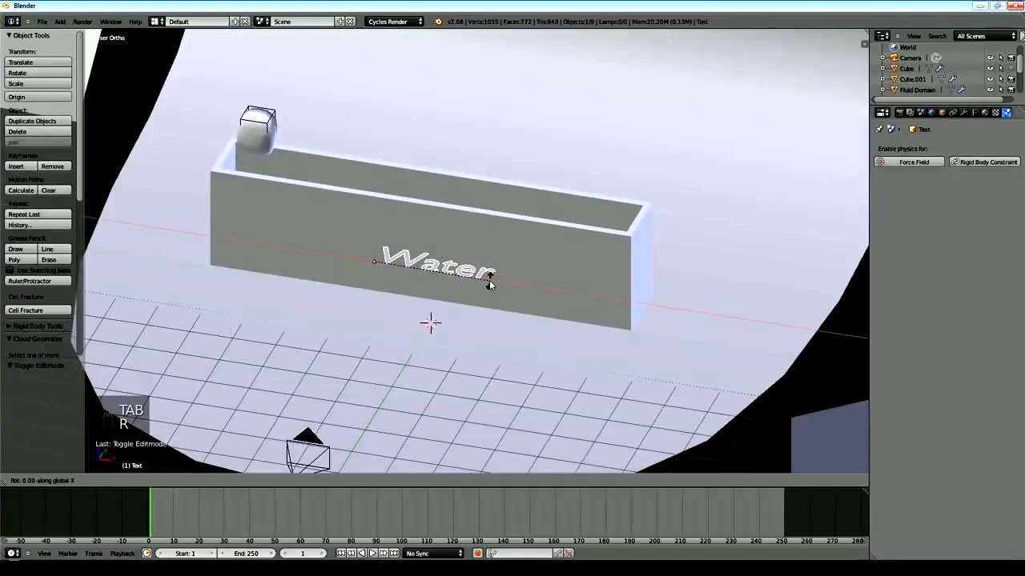
pyautogui.write('90')
pyautogui.press('Return')
pyautogui.press('s')
pyautogui.click(608, 301)
# Step: In front view, move the Water text down and across so it lies within the container's outline
pyautogui.press('KP_1')
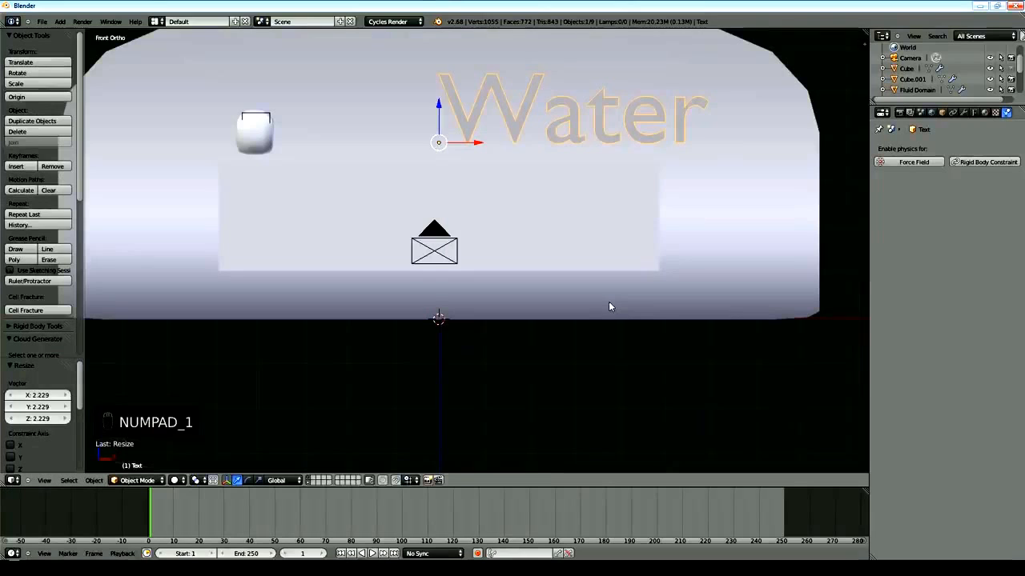
pyautogui.press('g')
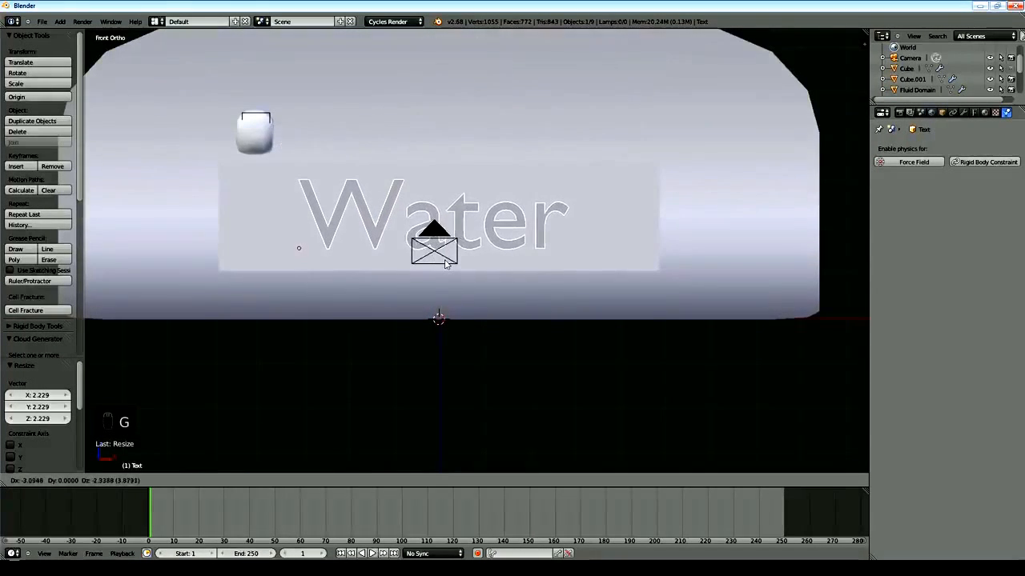
pyautogui.click(446, 274)
pyautogui.press('z')
pyautogui.press('z')
# Step: Shift the Water text along Y to sit between the container's walls, finishing with a move of -0.436, and display the scene in wireframe
pyautogui.moveTo(490, 285); pyautogui.dragTo(360, 344, button='middle')
pyautogui.moveTo(215, 231); pyautogui.dragTo(393, 165)
pyautogui.moveTo(393, 165); pyautogui.dragTo(353, 206, button='middle')
pyautogui.moveTo(442, 144); pyautogui.dragTo(426, 146)
pyautogui.press('z')
pyautogui.moveTo(425, 146); pyautogui.dragTo(569, 195, button='middle')
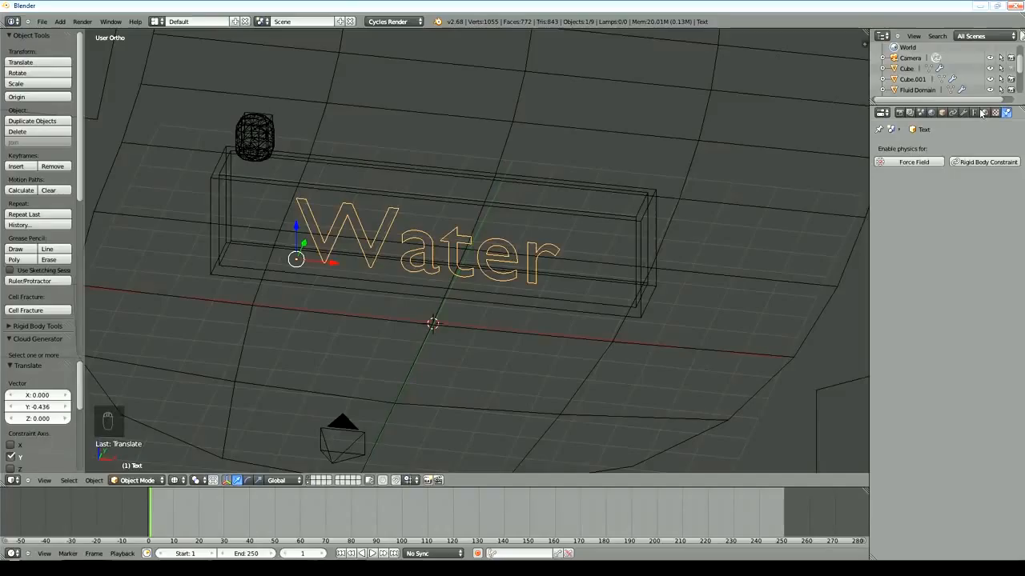
# Step: Try INFROMAN.TTF, AdobeNaskh-Medium.otf and KozGoPr6N-Medium.otf from the Windows Fonts folder as the Water text's regular font
pyautogui.click(975, 112)
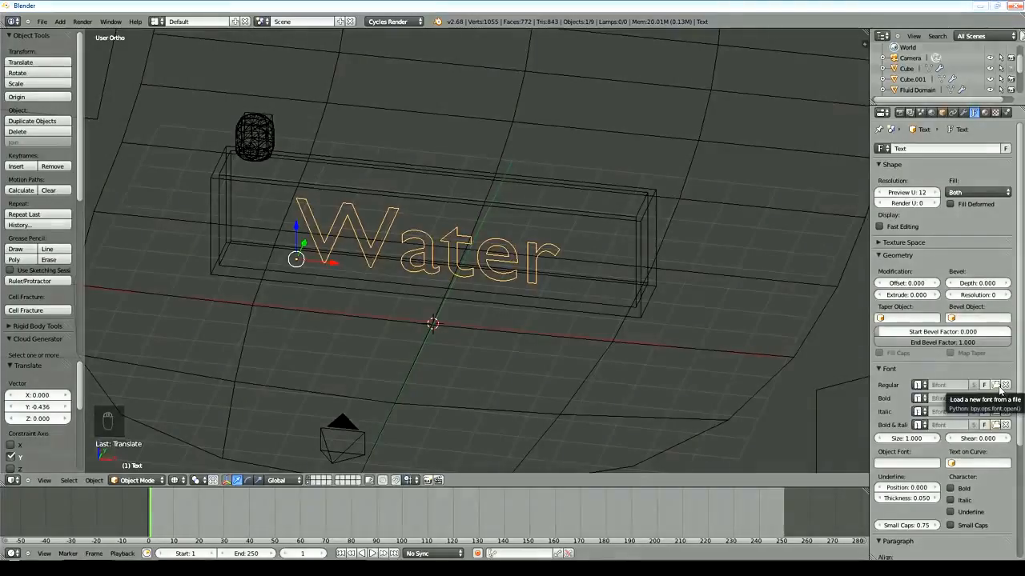
pyautogui.click(997, 386)
pyautogui.click(18, 244)
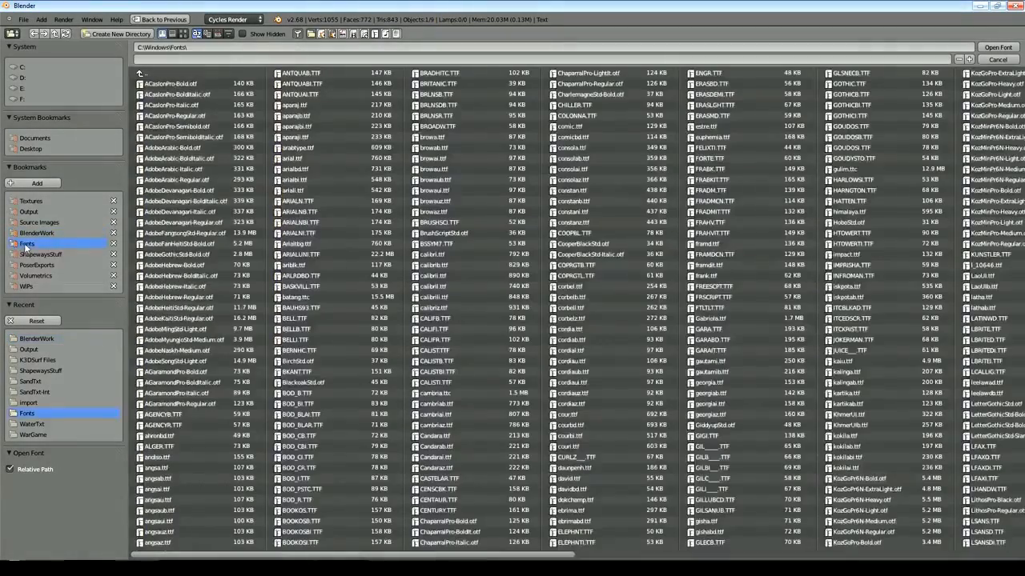
pyautogui.doubleClick(845, 275)
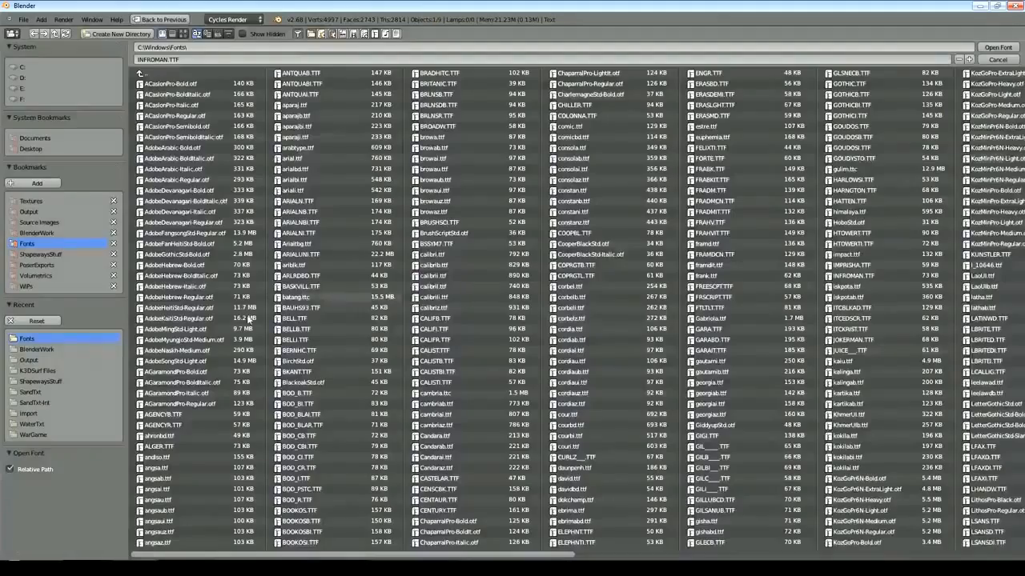
pyautogui.doubleClick(200, 351)
pyautogui.click(996, 385)
pyautogui.doubleClick(868, 521)
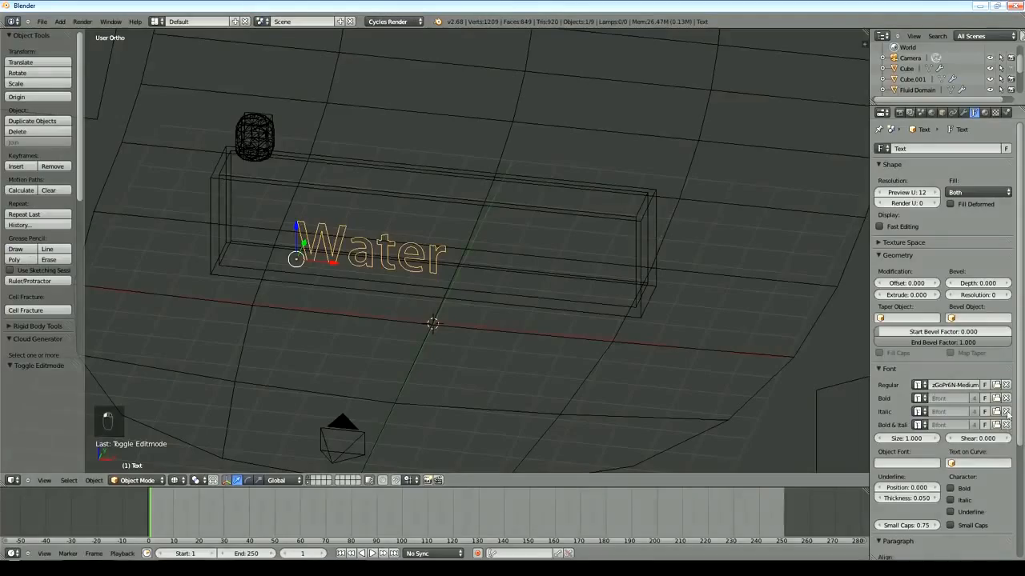
# Step: Load the Gothic Bold Italic font GOTHICBI.TTF as the Water text's regular font
pyautogui.click(996, 386)
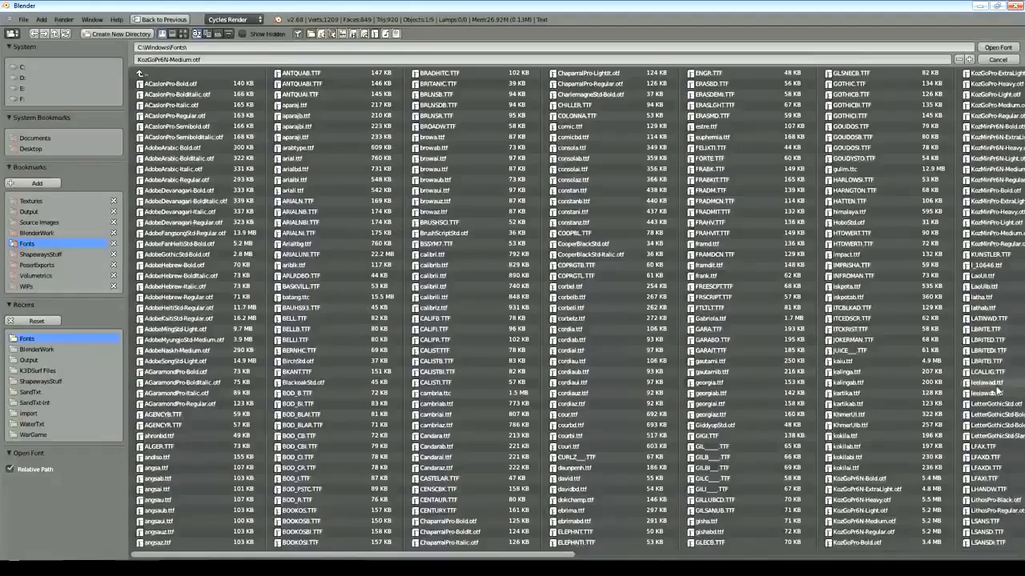
pyautogui.doubleClick(848, 105)
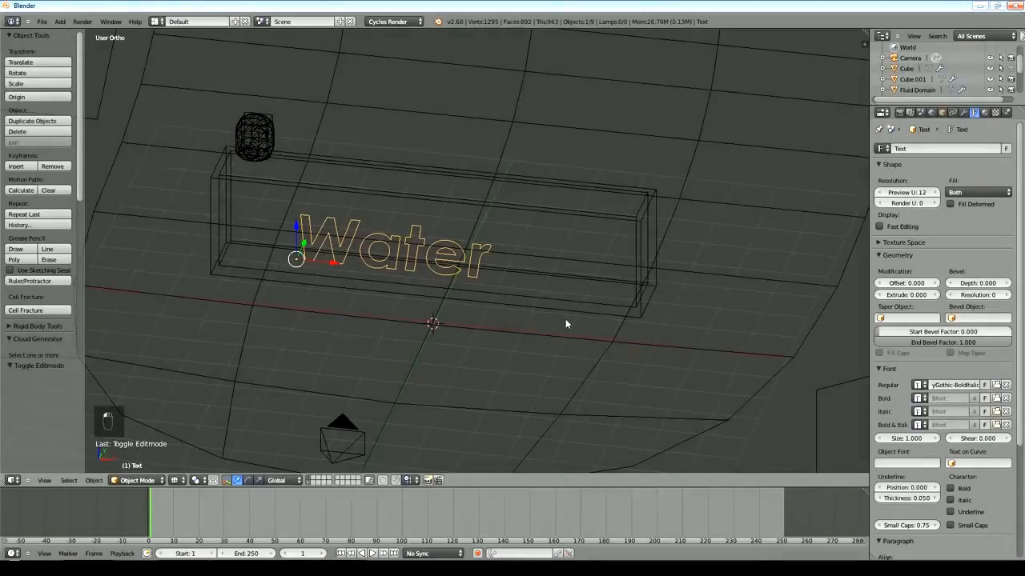
pyautogui.press('Tab')
pyautogui.press('Tab')
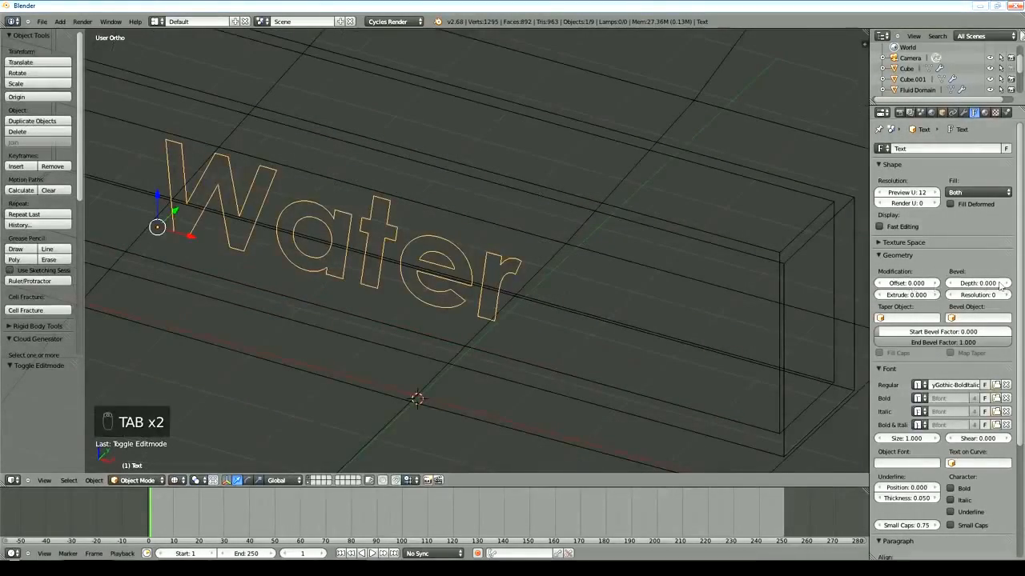
# Step: Extrude the Water text by 0.120 and move it -2.500 along Y to stand in front of the container, in Solid shading
pyautogui.moveTo(903, 300); pyautogui.dragTo(924, 300)
pyautogui.press('z')
pyautogui.moveTo(651, 306); pyautogui.dragTo(582, 314, button='middle')
pyautogui.moveTo(407, 70); pyautogui.dragTo(171, 72)
pyautogui.moveTo(277, 305); pyautogui.dragTo(447, 276, button='middle')
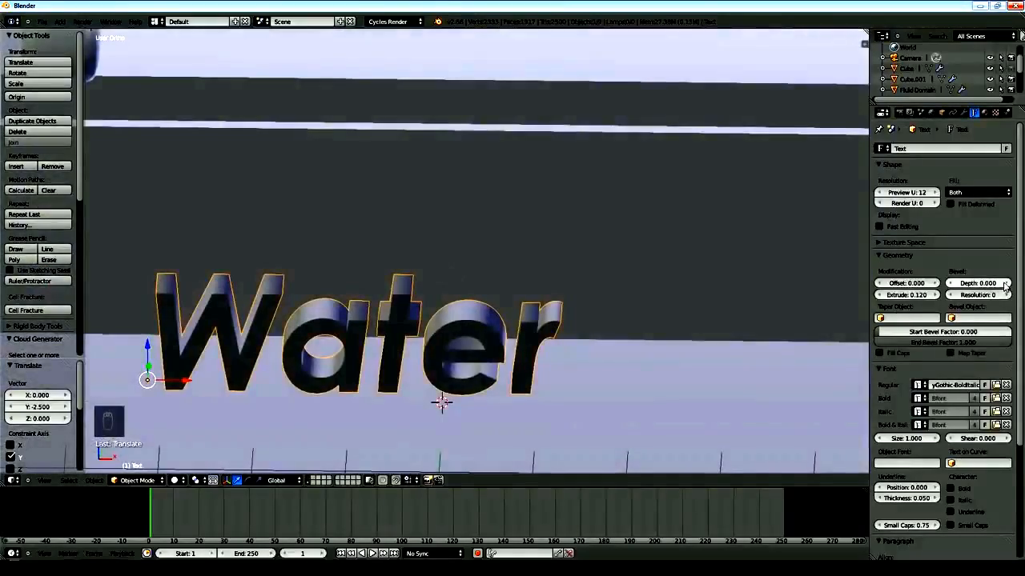
# Step: Bevel the edges of the Water text with a depth of 0.008
pyautogui.moveTo(1005, 286); pyautogui.dragTo(1011, 285)
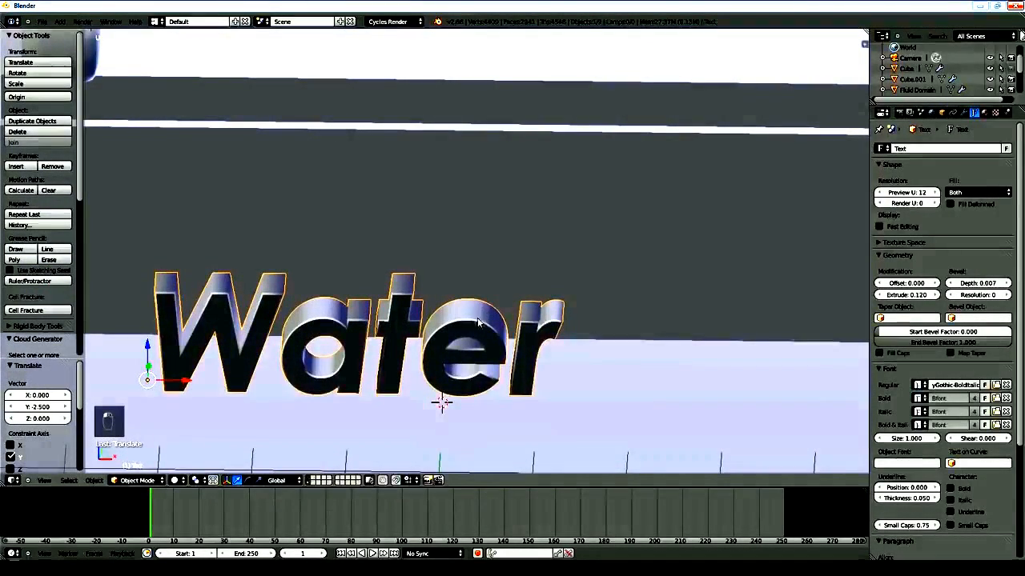
pyautogui.scroll(4, 503, 338)
pyautogui.keyDown('shift'); pyautogui.scroll(1, 530, 388); pyautogui.keyUp('shift')
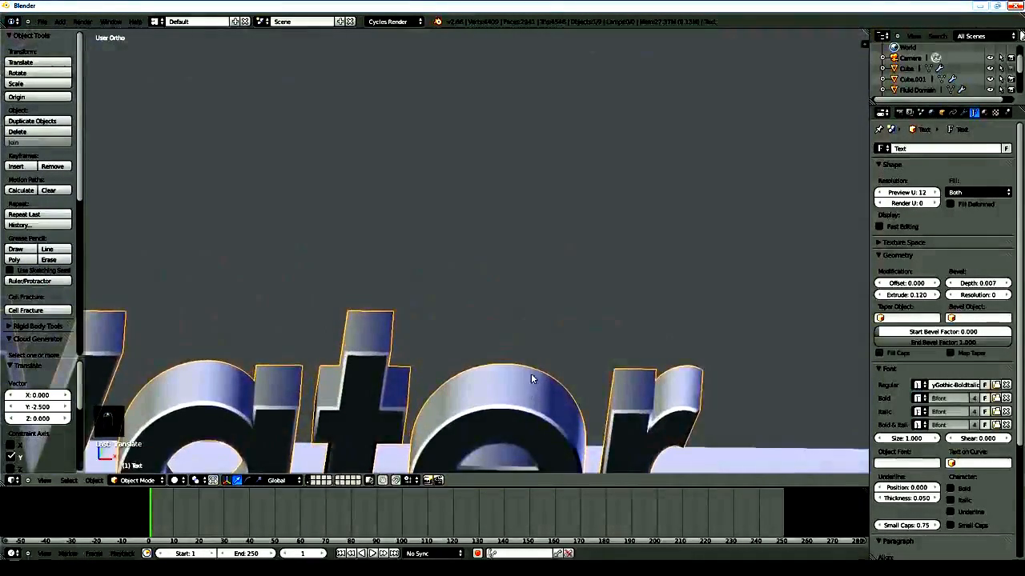
pyautogui.keyDown('shift'); pyautogui.moveTo(530, 373); pyautogui.dragTo(549, 201, button='middle'); pyautogui.keyUp('shift')
pyautogui.scroll(4, 582, 217)
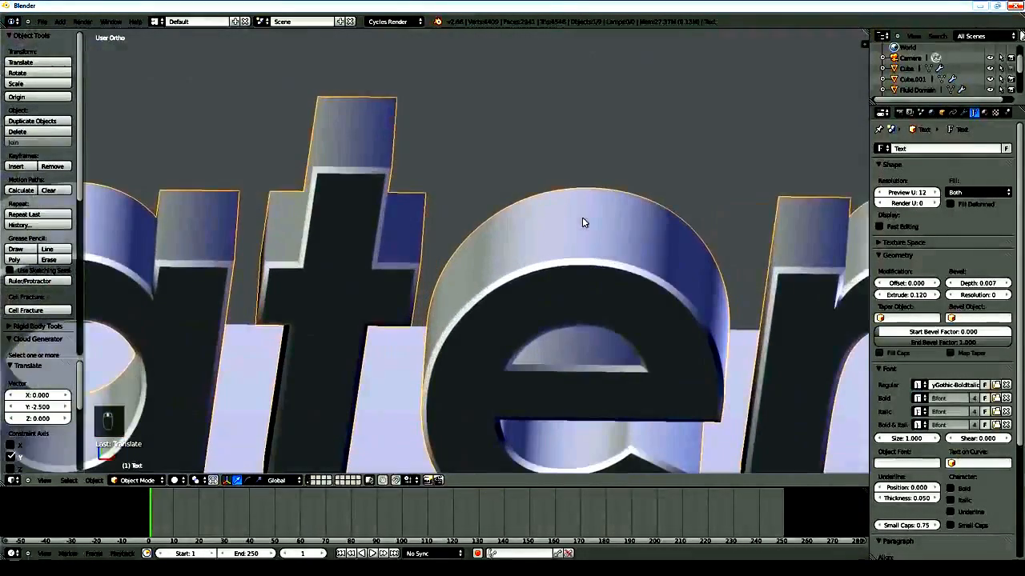
pyautogui.click(1006, 285)
pyautogui.click(1006, 285)
pyautogui.click(1005, 285)
pyautogui.click(1005, 285)
pyautogui.click(953, 284)
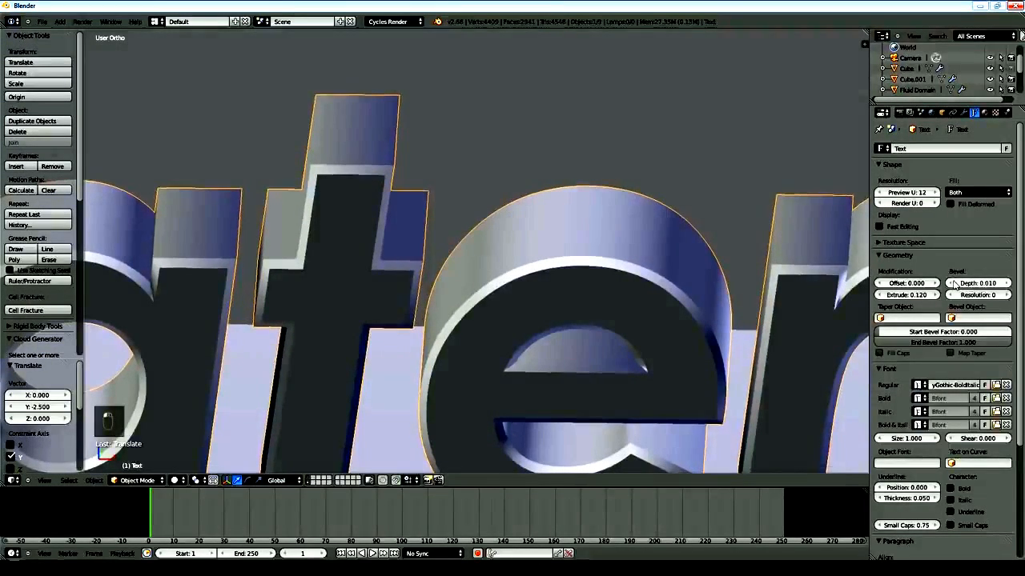
pyautogui.click(953, 284)
pyautogui.click(953, 284)
# Step: Try a bevel resolution of 2 on the Water text and set it back to 0
pyautogui.click(1005, 294)
pyautogui.click(1005, 295)
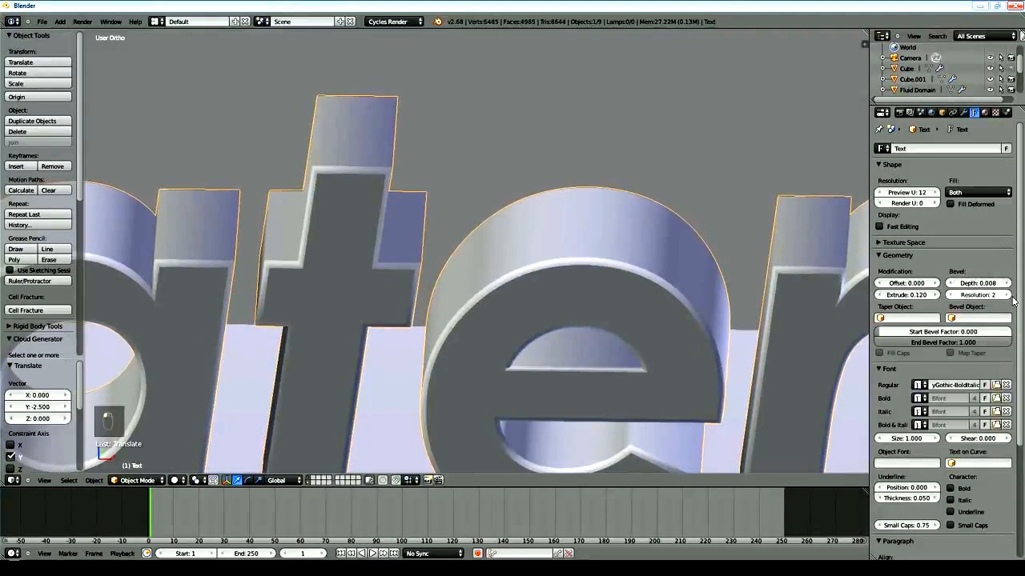
pyautogui.click(950, 294)
pyautogui.click(950, 295)
# Step: In front view, scale the Water text by 1.436 and move it 0.164 along X to centre it on the container
pyautogui.scroll(-4, 459, 288)
pyautogui.moveTo(458, 290); pyautogui.dragTo(453, 285, button='middle')
pyautogui.scroll(-3, 453, 285)
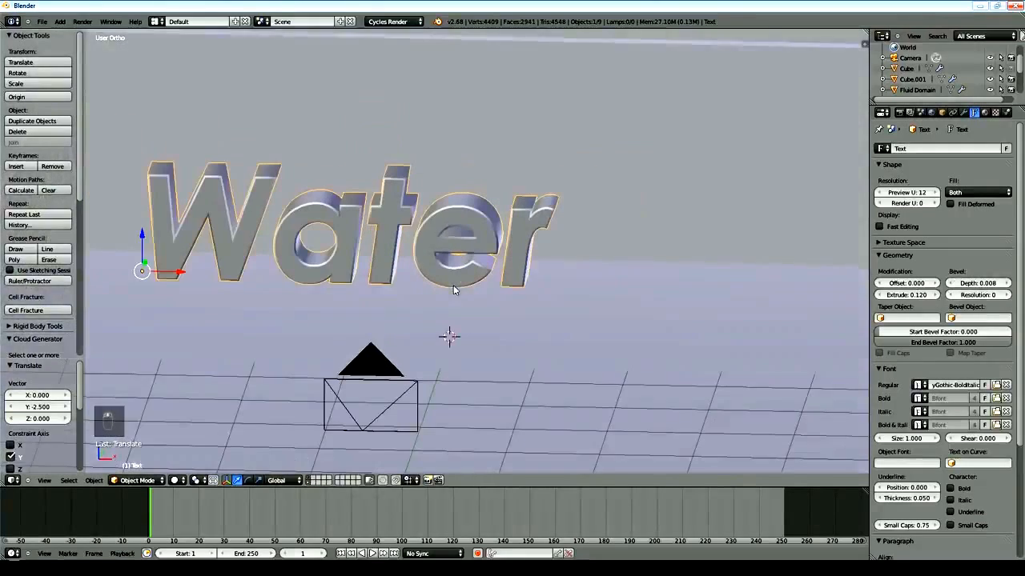
pyautogui.press('KP_1')
pyautogui.scroll(-2, 495, 244)
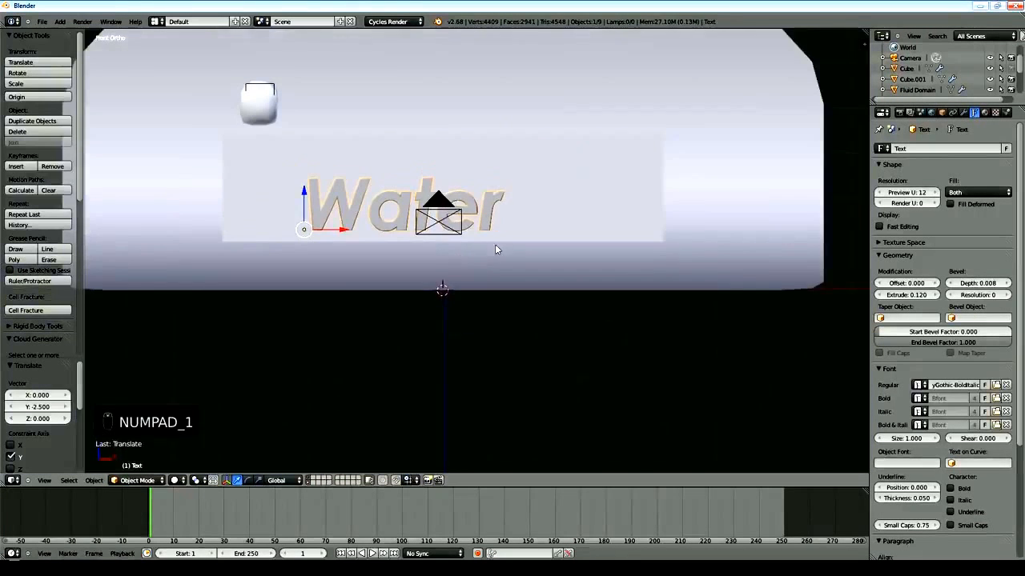
pyautogui.scroll(-2, 495, 250)
pyautogui.press('s')
pyautogui.click(596, 245)
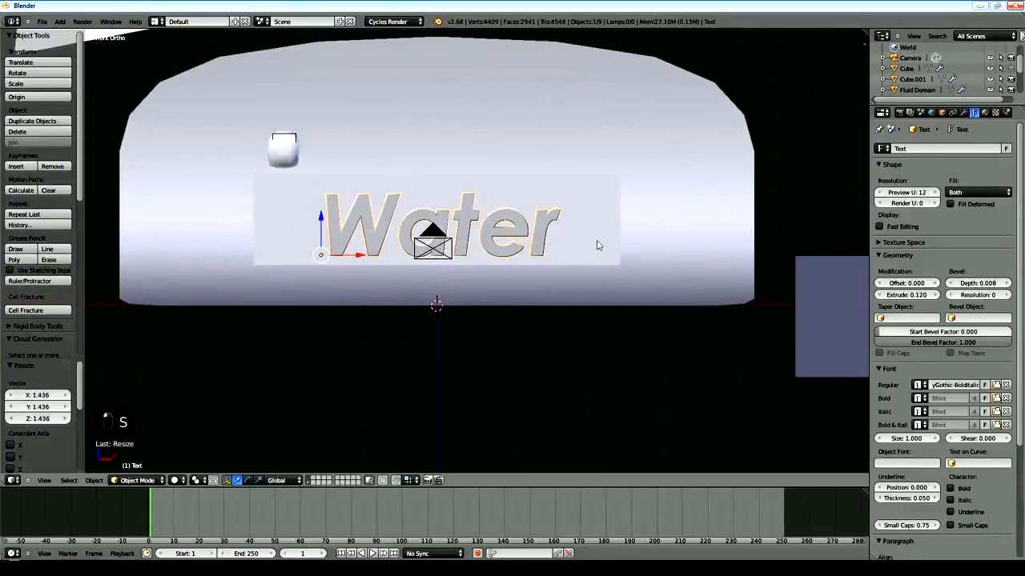
pyautogui.scroll(2, 596, 245)
pyautogui.press('g')
pyautogui.press('x')
pyautogui.click(471, 277)
# Step: Convert the beveled Water text object into a mesh
pyautogui.moveTo(471, 277); pyautogui.dragTo(410, 284, button='middle')
pyautogui.click(93, 480)
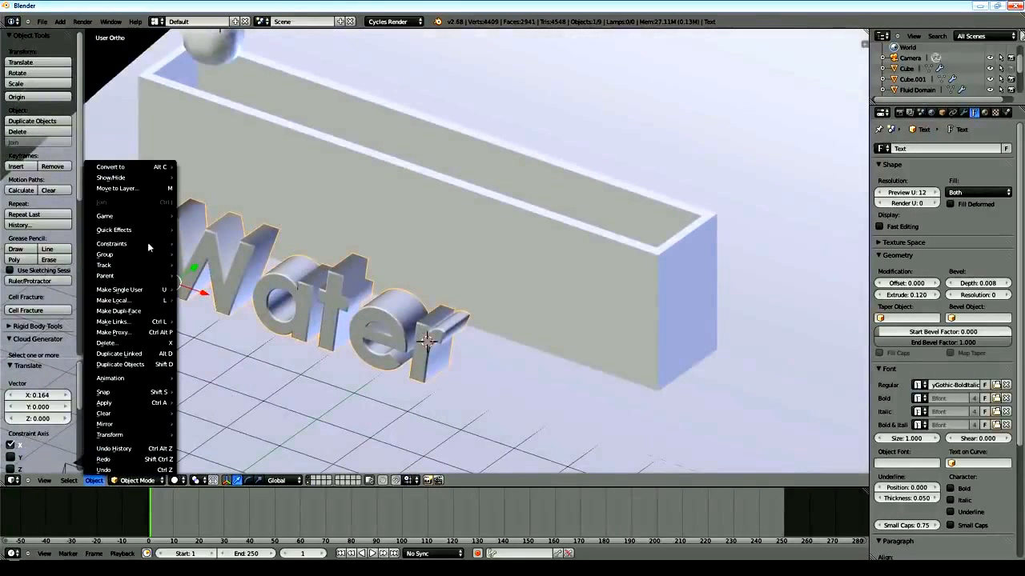
pyautogui.moveTo(134, 172)
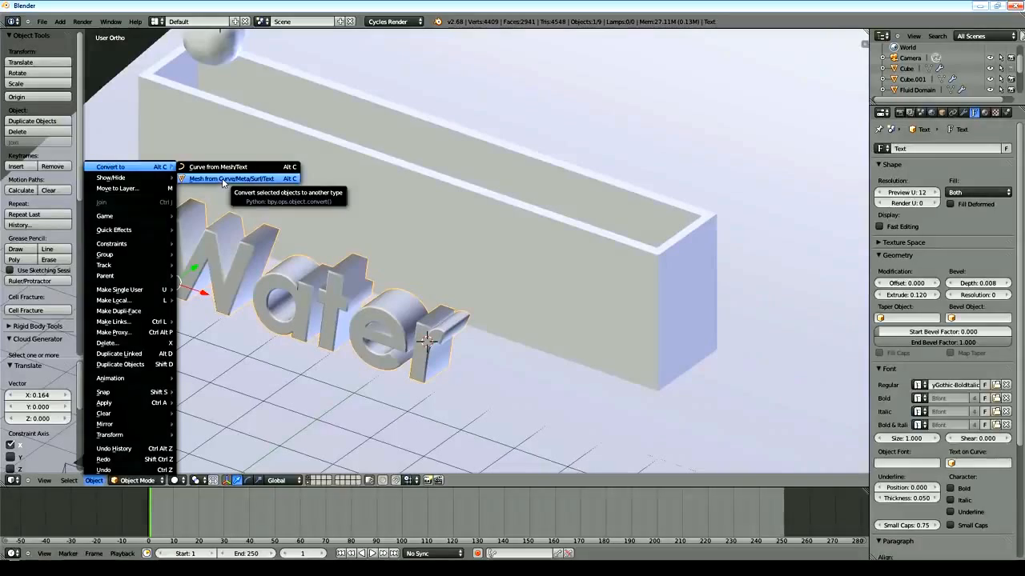
pyautogui.click(222, 177)
# Step: Remove the duplicate vertices from the entire Water mesh and return to Object Mode
pyautogui.press('Tab')
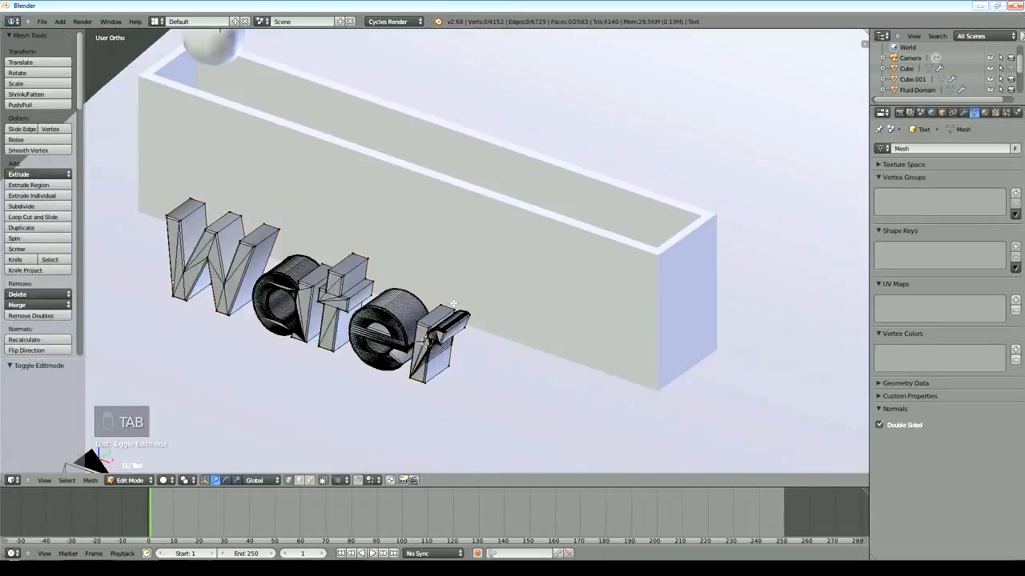
pyautogui.press('a')
pyautogui.press('a')
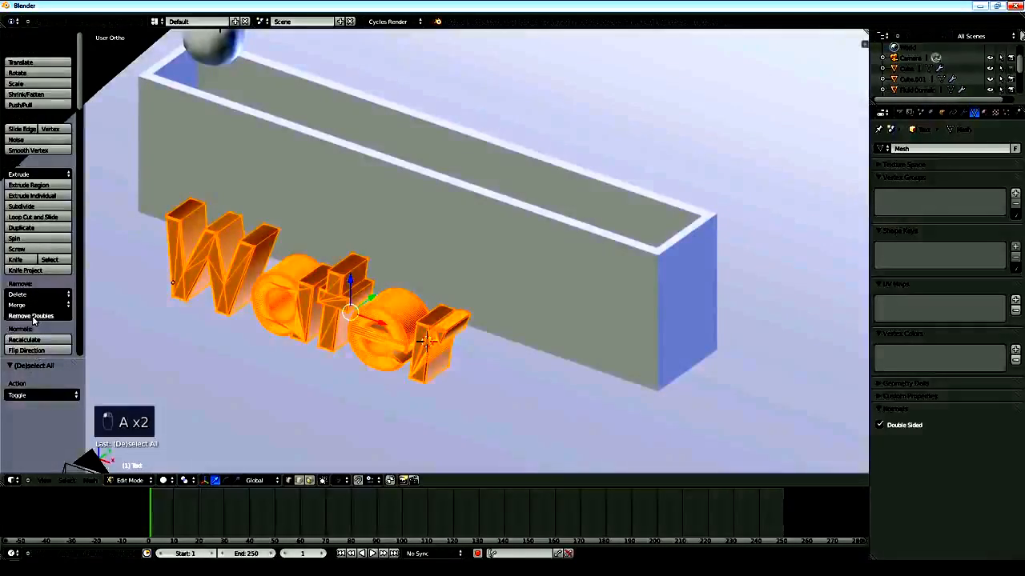
pyautogui.click(32, 316)
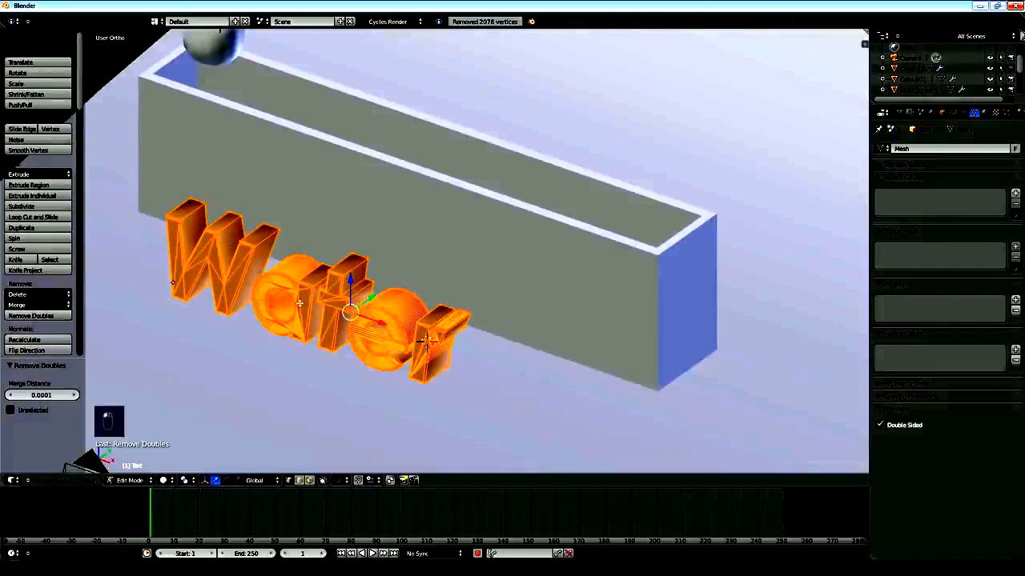
pyautogui.scroll(3, 476, 252)
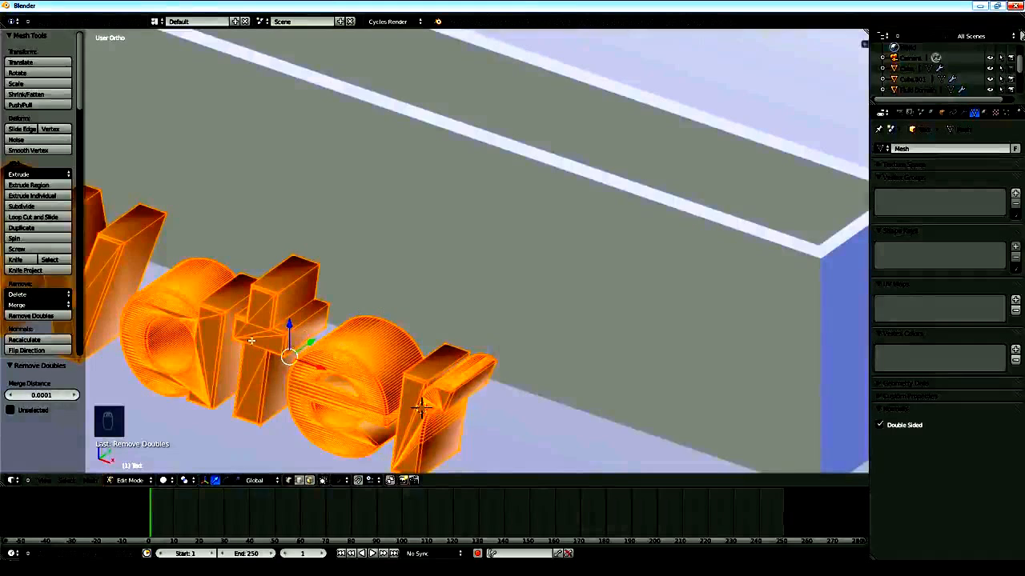
pyautogui.scroll(-5, 284, 300)
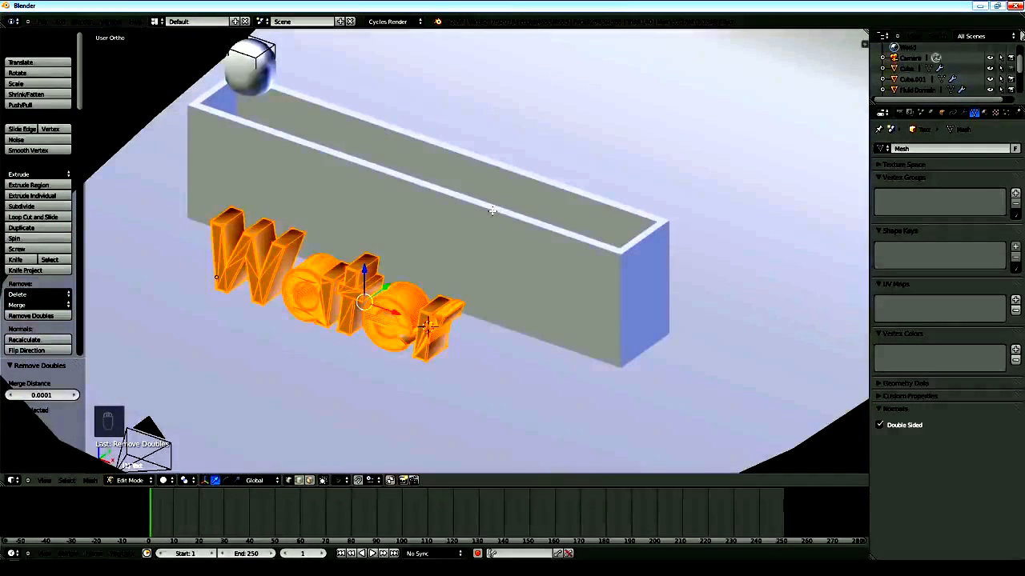
pyautogui.press('Tab')
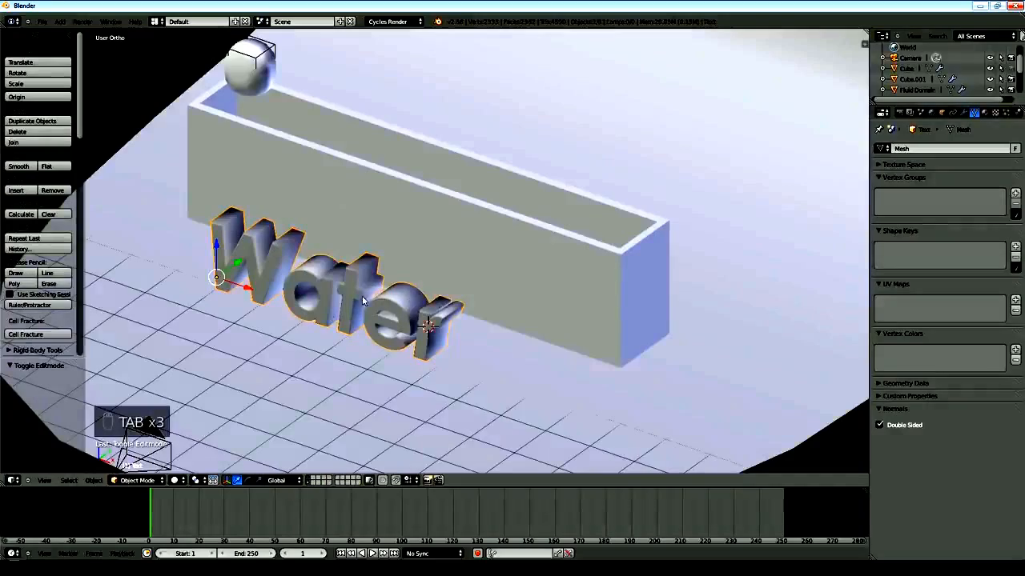
# Step: Enlarge the Outliner to list every scene object and display the viewport in Rendered shading
pyautogui.moveTo(360, 298); pyautogui.dragTo(475, 283, button='middle')
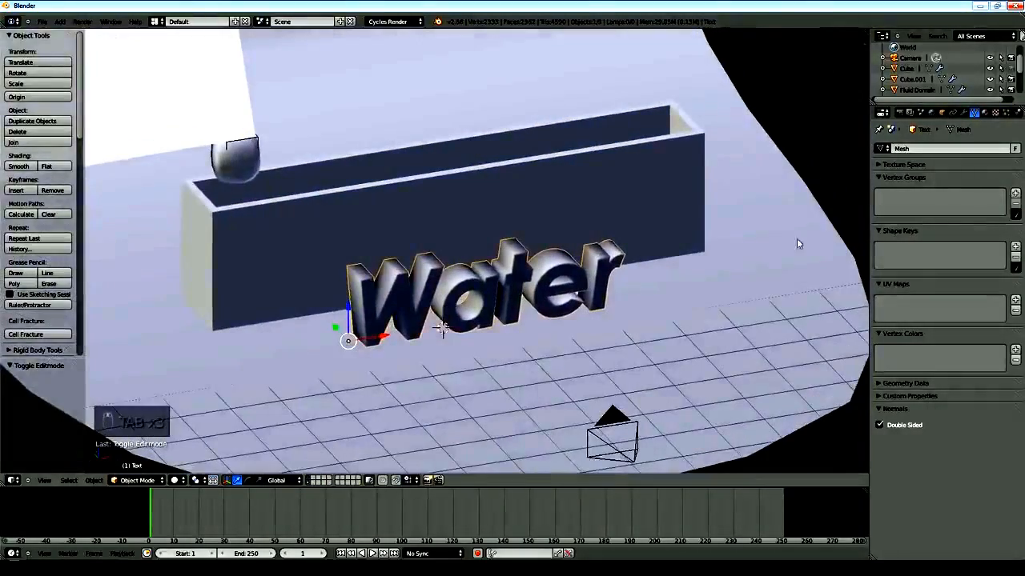
pyautogui.moveTo(976, 98); pyautogui.dragTo(944, 182)
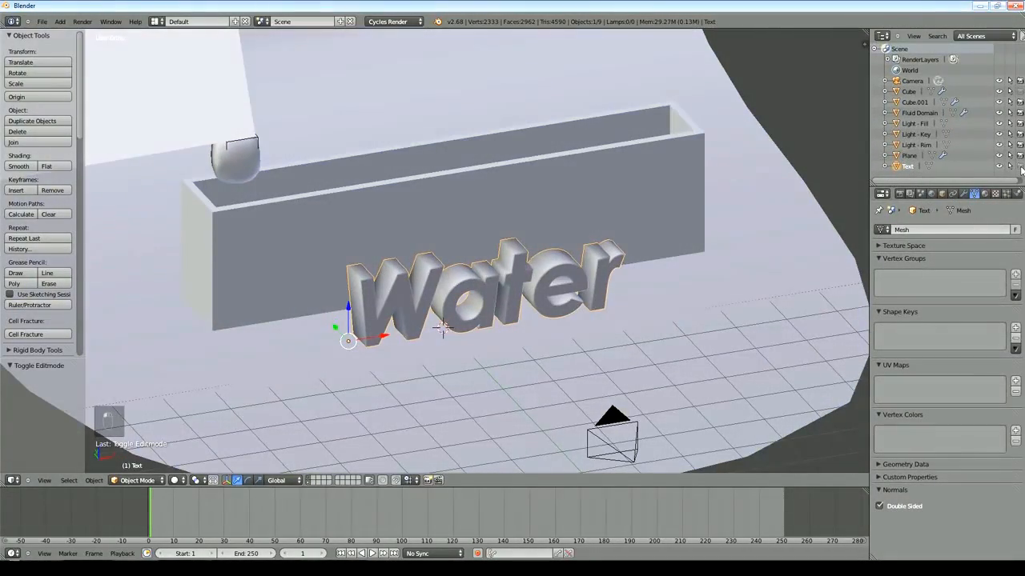
pyautogui.click(174, 480)
pyautogui.click(192, 410)
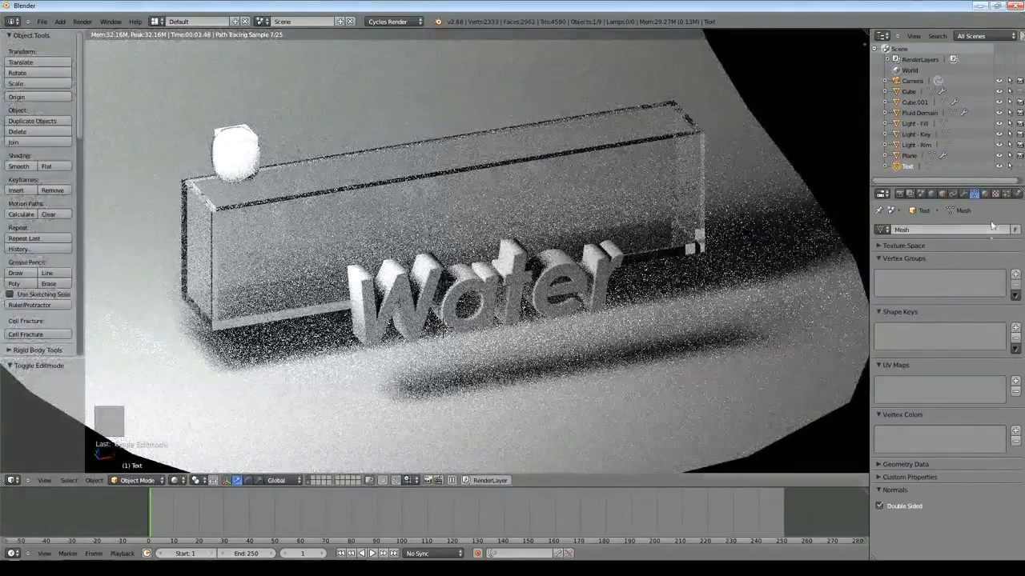
# Step: Hide the Water text to view the container alone, and return the viewport to Solid shading
pyautogui.click(998, 166)
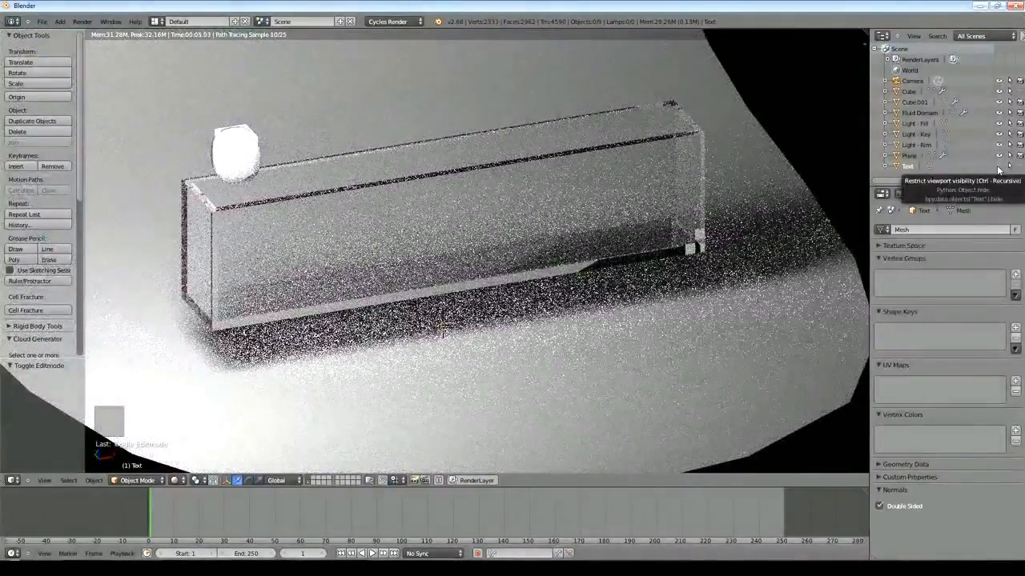
pyautogui.click(176, 481)
pyautogui.click(194, 434)
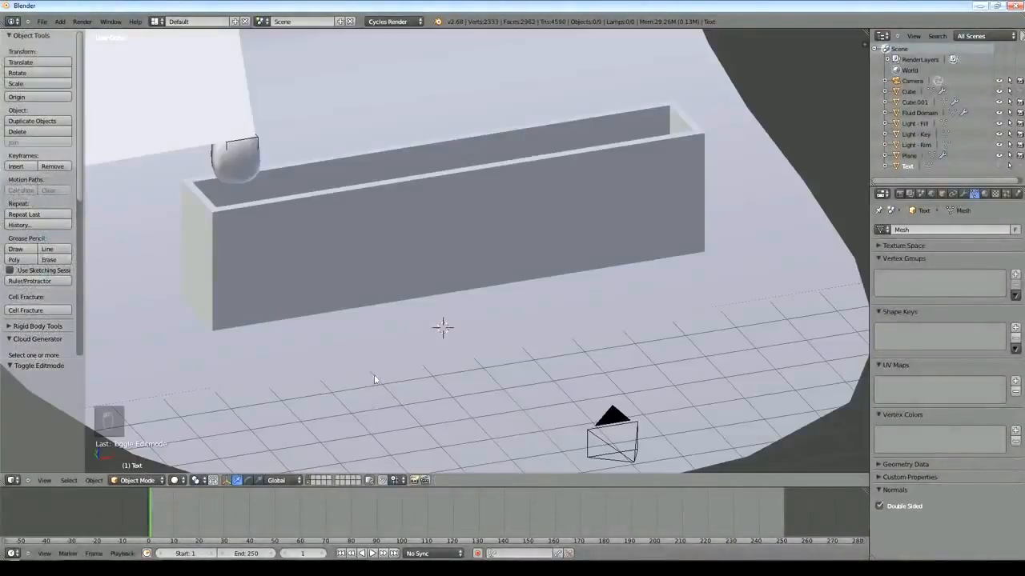
# Step: Show the Water text again and move it 2.680 along Y so it sits inside the glass container
pyautogui.click(998, 167)
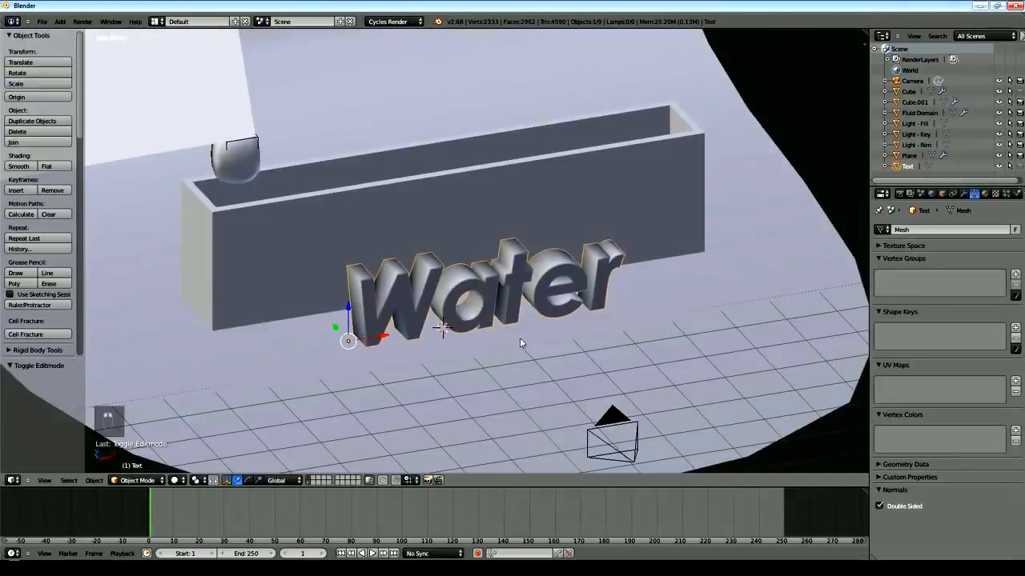
pyautogui.moveTo(519, 343); pyautogui.dragTo(352, 377, button='middle')
pyautogui.moveTo(307, 149); pyautogui.dragTo(452, 151)
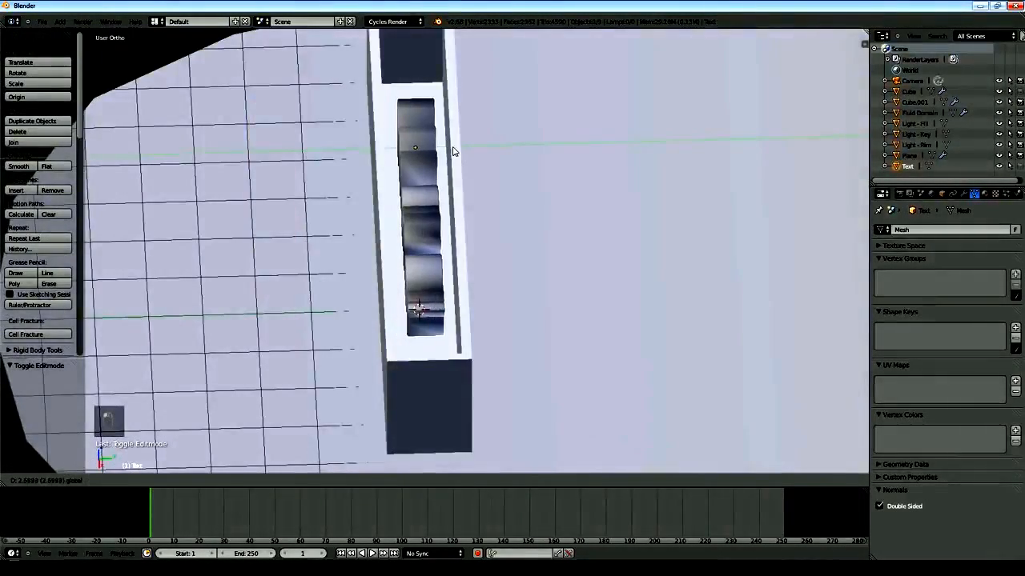
# Step: Enable Fluid physics on the Water text and set its type to Obstacle
pyautogui.click(1016, 193)
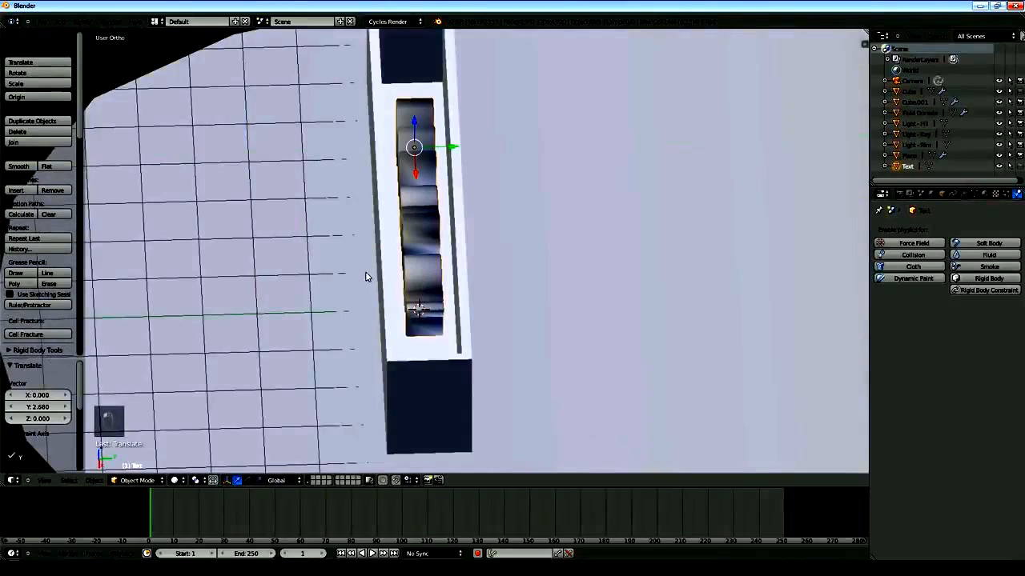
pyautogui.moveTo(365, 276); pyautogui.dragTo(629, 267, button='middle')
pyautogui.click(979, 255)
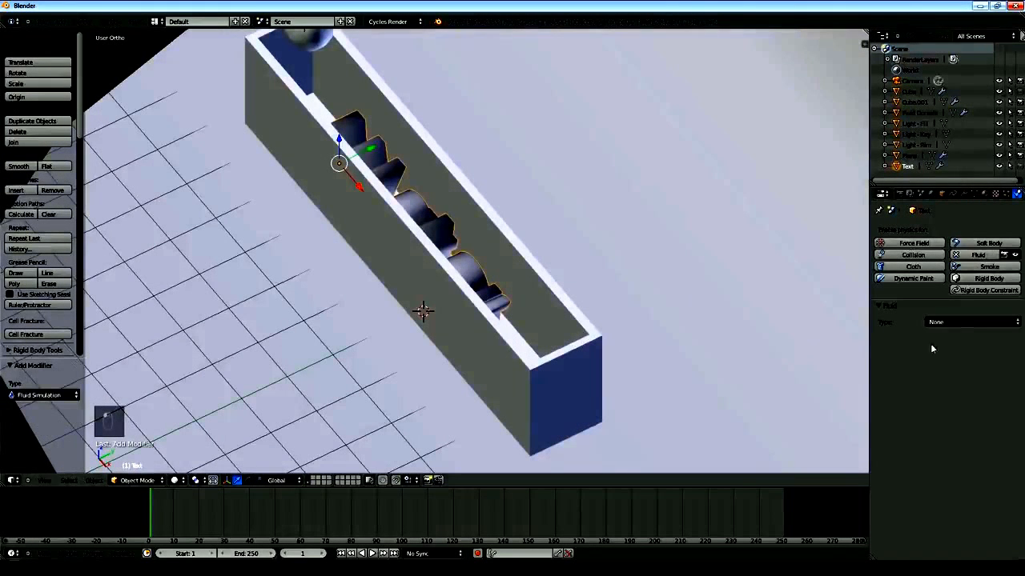
pyautogui.click(953, 322)
pyautogui.click(939, 276)
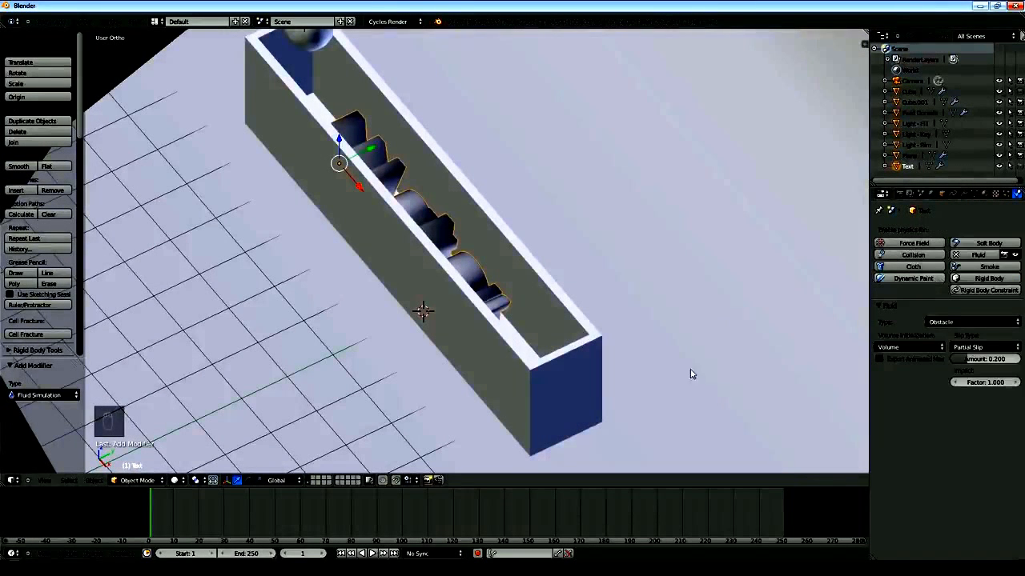
# Step: Set the Water obstacle's volume initialization to Both and its slip type to Free Slip
pyautogui.click(906, 348)
pyautogui.click(878, 314)
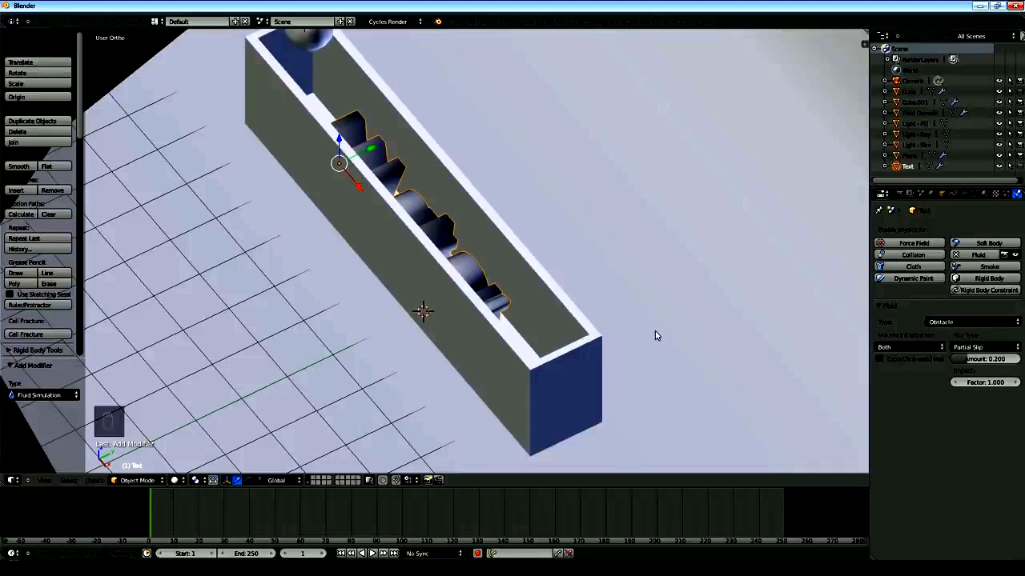
pyautogui.click(970, 346)
pyautogui.click(976, 314)
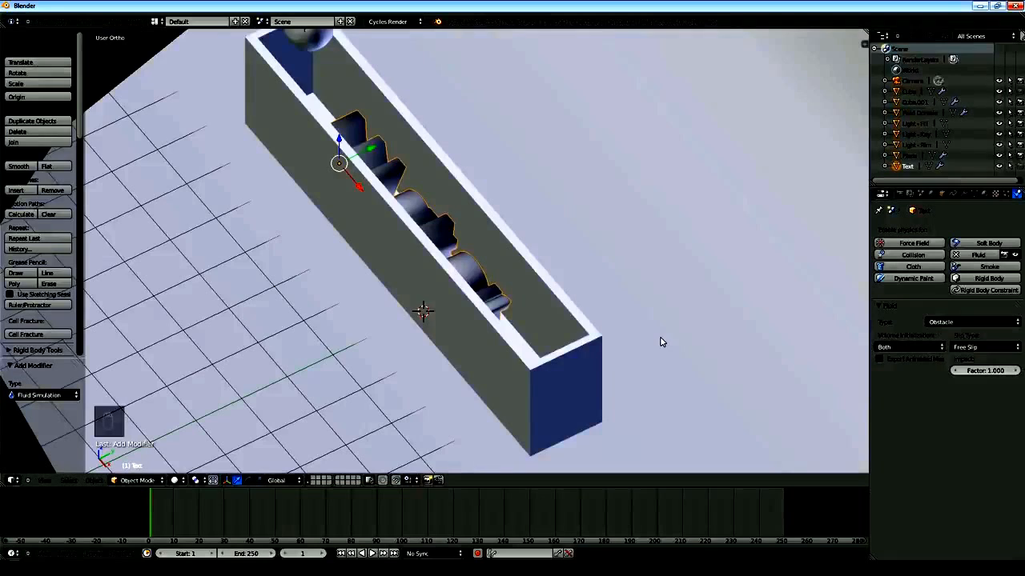
# Step: Display the scene in wireframe and select the Fluid Domain object
pyautogui.moveTo(660, 342); pyautogui.dragTo(681, 337, button='middle')
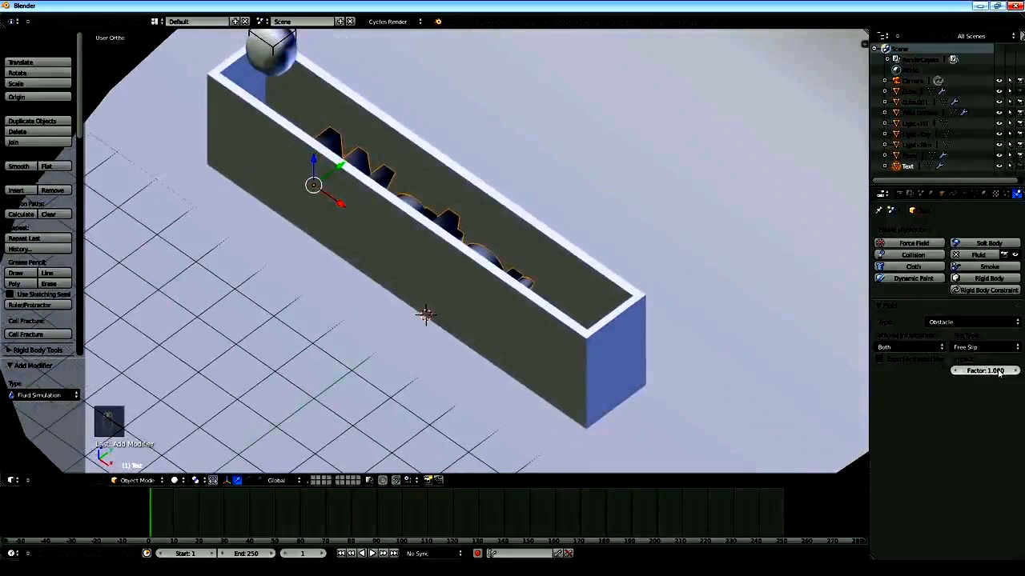
pyautogui.moveTo(470, 238)
pyautogui.mouseDown(button='middle')
pyautogui.moveTo(488, 192)
pyautogui.moveTo(471, 232)
pyautogui.mouseUp(button='middle')
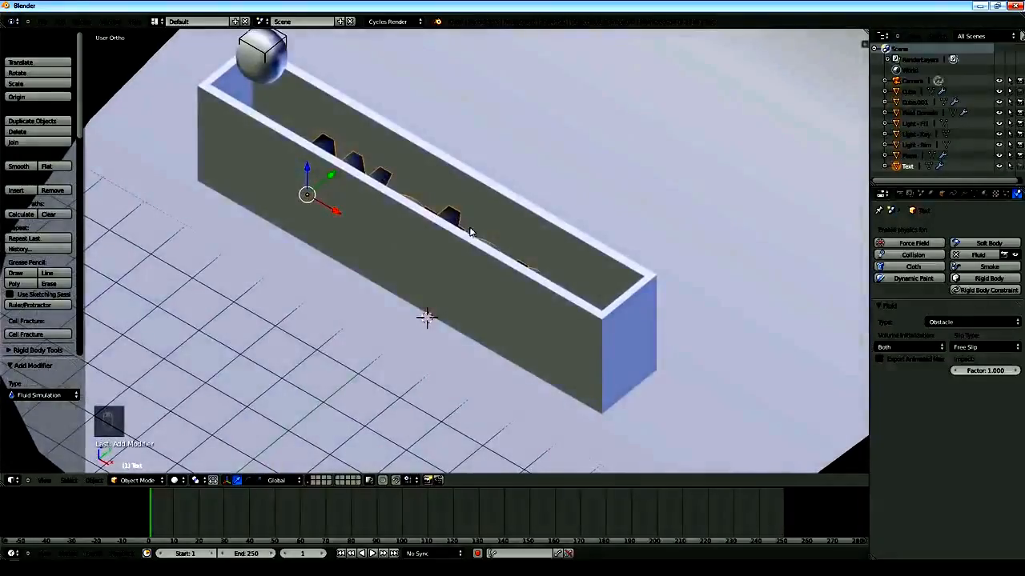
pyautogui.moveTo(598, 250); pyautogui.dragTo(549, 276, button='middle')
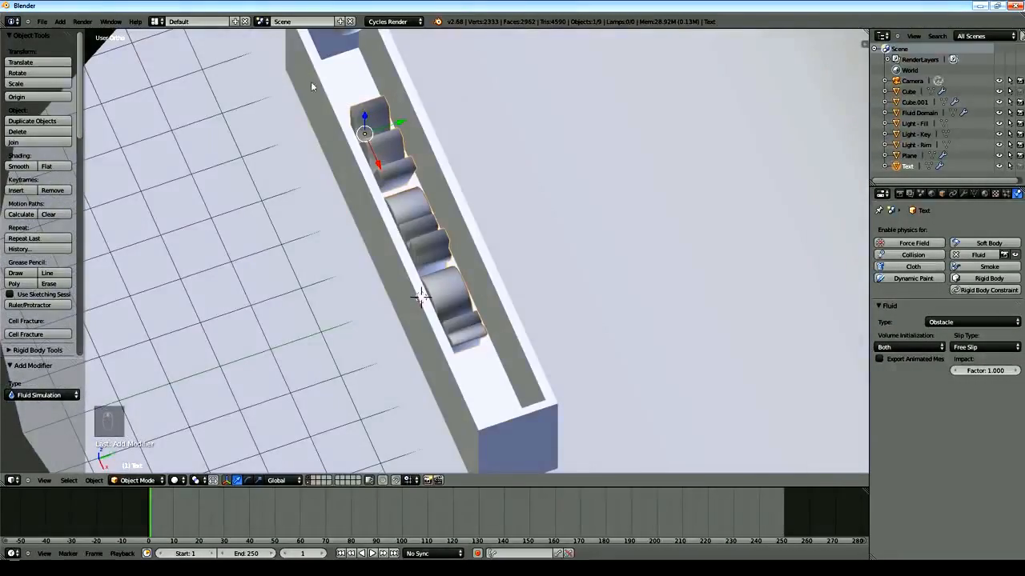
pyautogui.moveTo(452, 336)
pyautogui.mouseDown(button='middle')
pyautogui.moveTo(538, 307)
pyautogui.moveTo(539, 343)
pyautogui.moveTo(472, 309)
pyautogui.mouseUp(button='middle')
pyautogui.press('z')
pyautogui.rightClick(236, 116)
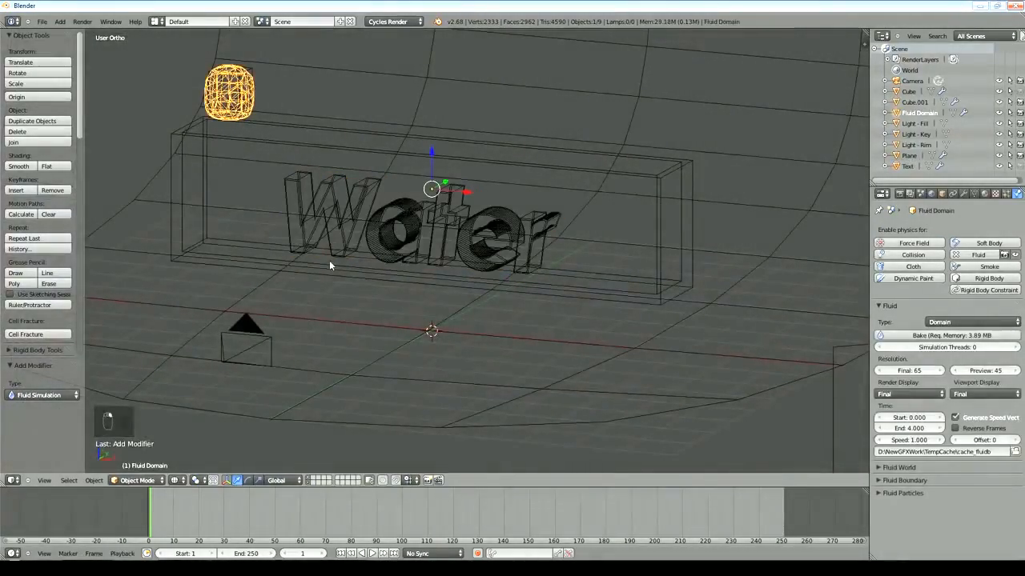
# Step: Save the scene as Water2.blend and bake the fluid simulation
pyautogui.click(42, 21)
pyautogui.click(57, 99)
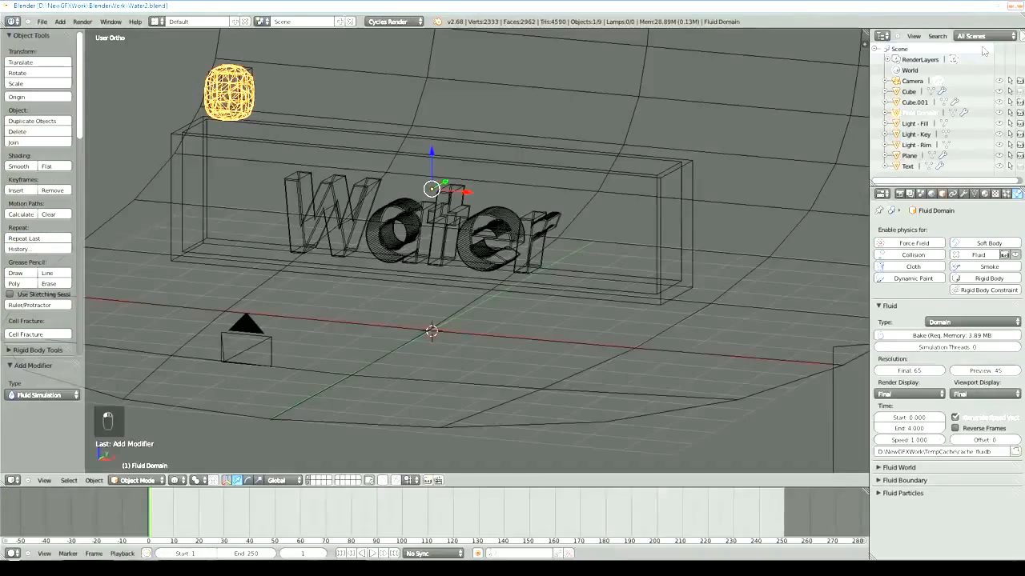
pyautogui.click(930, 336)
# Step: Play the baked animation and examine from several angles how the fluid fills the container around the letters
pyautogui.hotkey('alt', 'a')
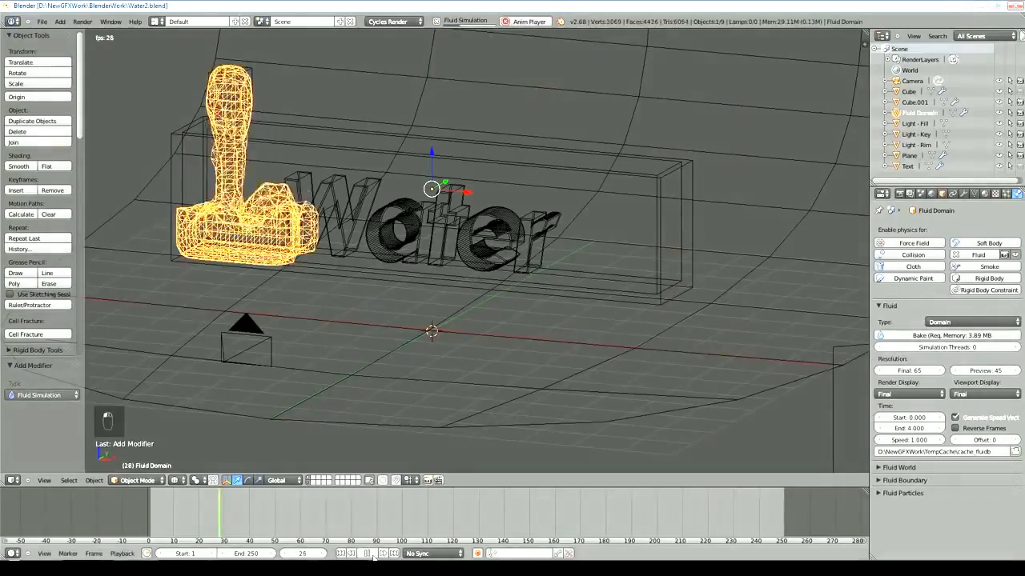
pyautogui.moveTo(379, 366); pyautogui.dragTo(373, 412, button='middle')
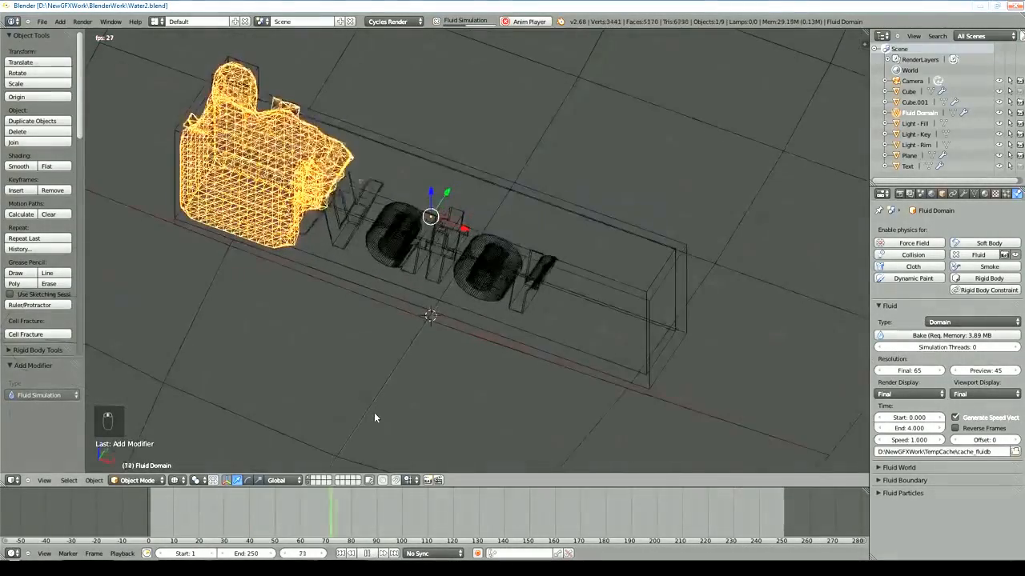
pyautogui.moveTo(473, 384); pyautogui.dragTo(505, 316, button='middle')
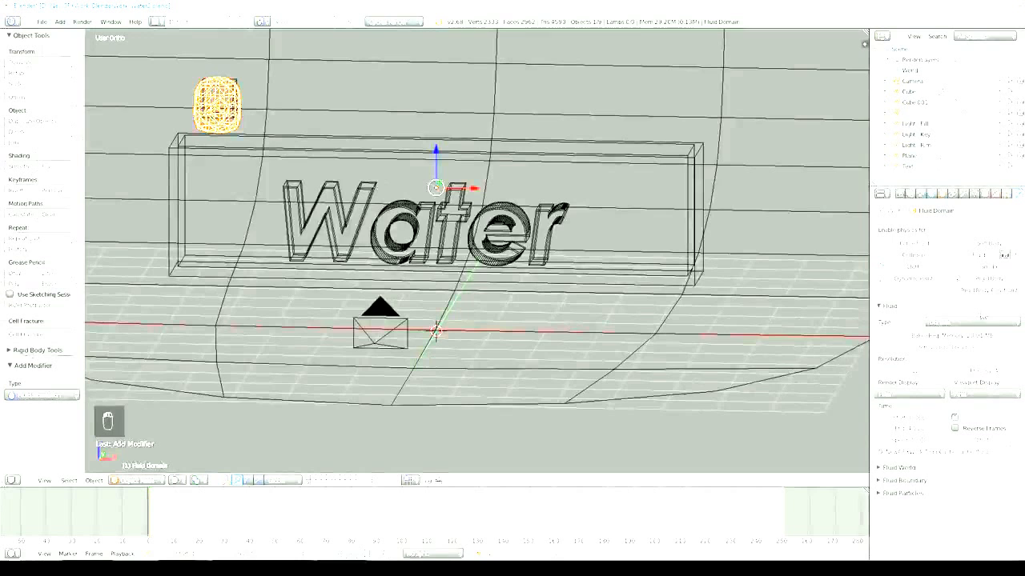
# Step: Rebake the Fluid Domain at a final resolution of 128 and start playback of the new simulation
pyautogui.click(948, 335)
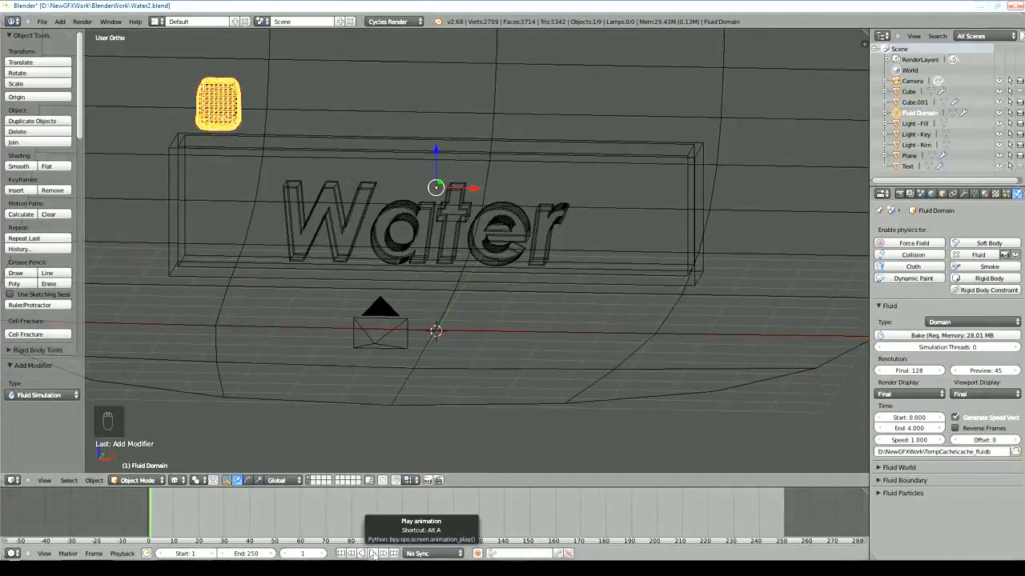
pyautogui.click(366, 553)
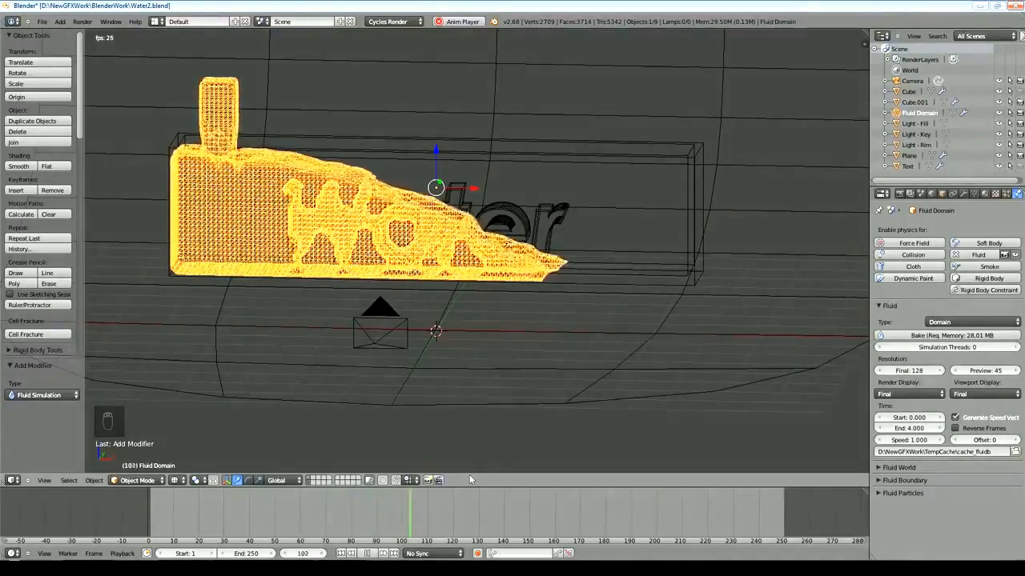
# Step: Examine the higher-resolution fluid around the letters and container edges, and stop playback near the overflow
pyautogui.moveTo(327, 302); pyautogui.dragTo(355, 309, button='middle')
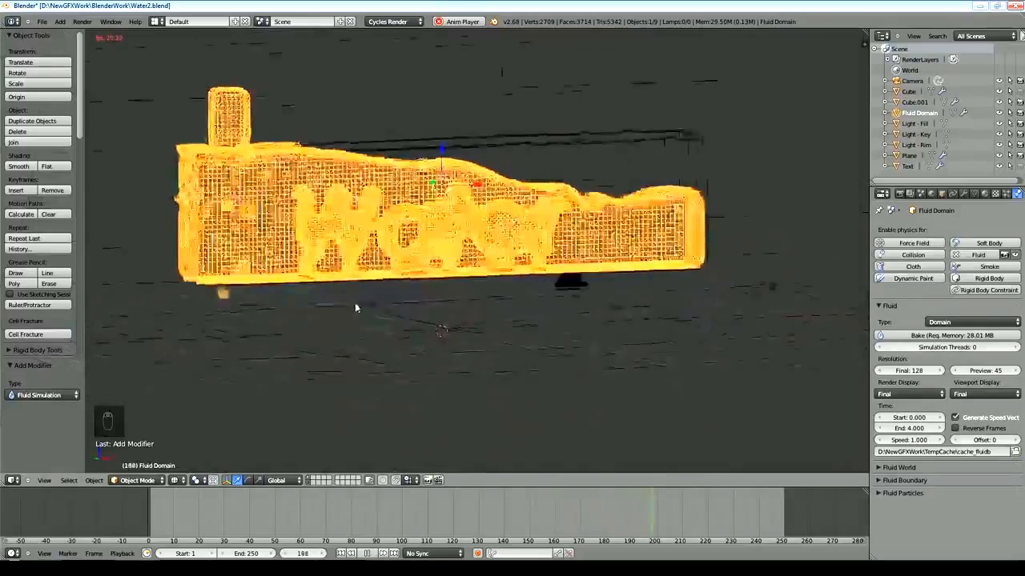
pyautogui.scroll(3, 344, 309)
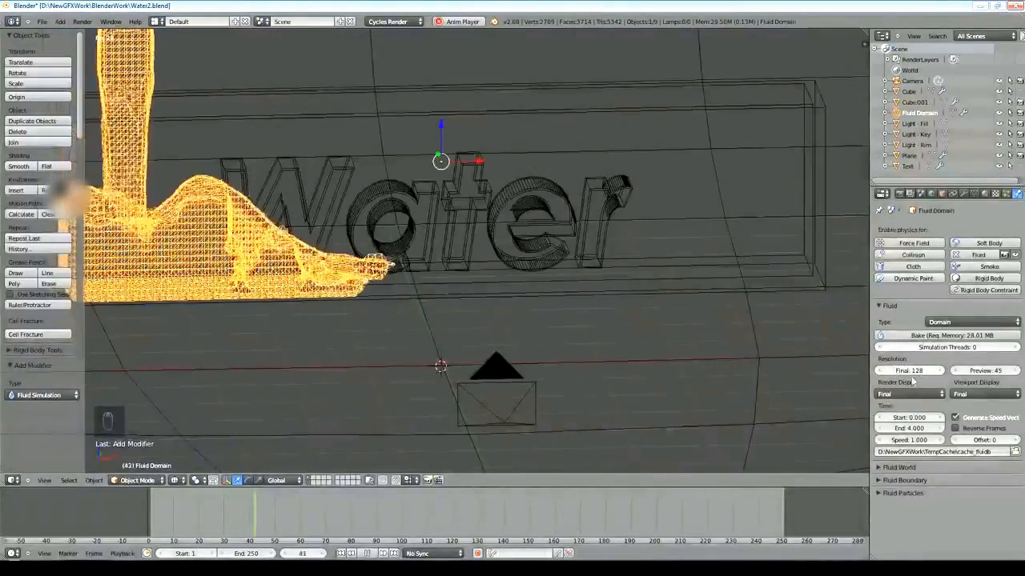
pyautogui.scroll(-3, 445, 304)
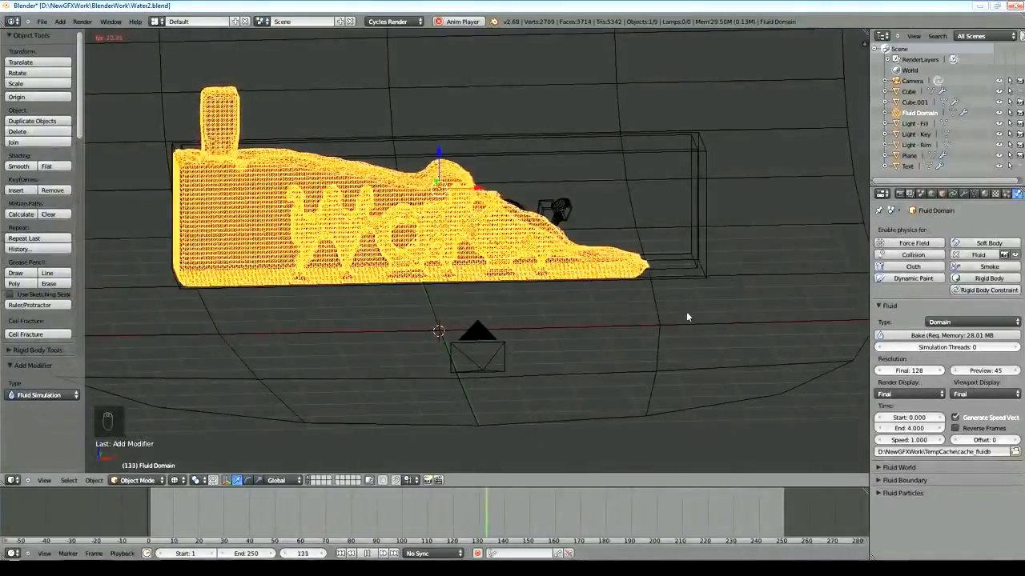
pyautogui.moveTo(547, 297); pyautogui.dragTo(525, 379, button='middle')
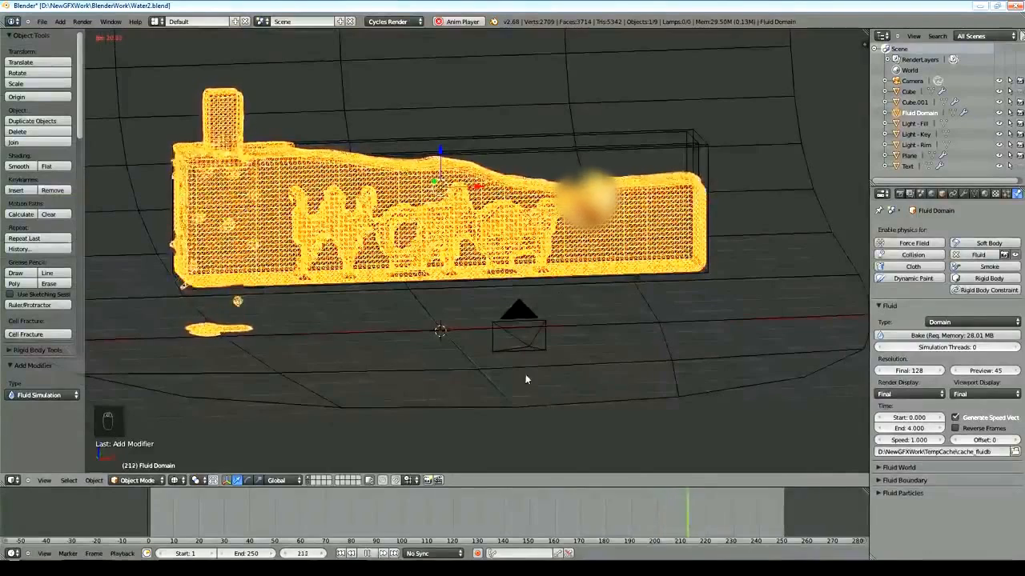
pyautogui.hotkey('alt', 'a')
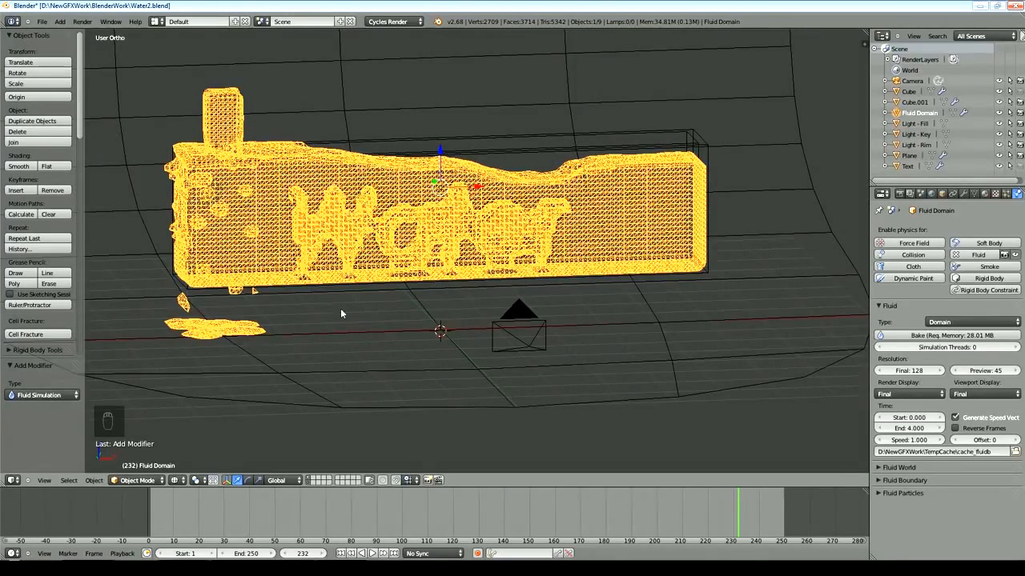
# Step: Select the inflow Cube above the container and insert a Scaling keyframe for it at frame 229
pyautogui.hotkey('shift', 'Left')
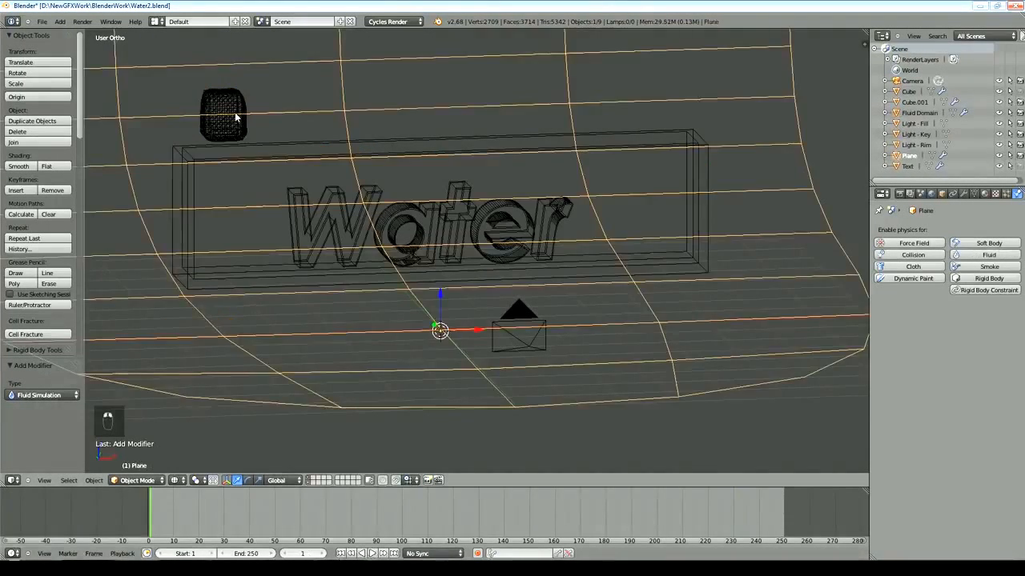
pyautogui.click(234, 113)
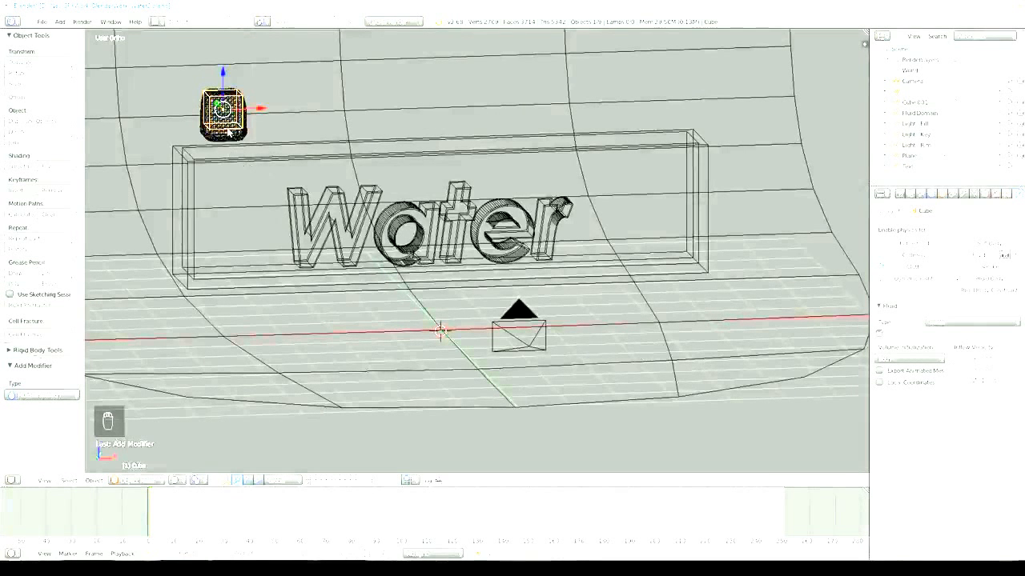
pyautogui.hotkey('alt', 'a')
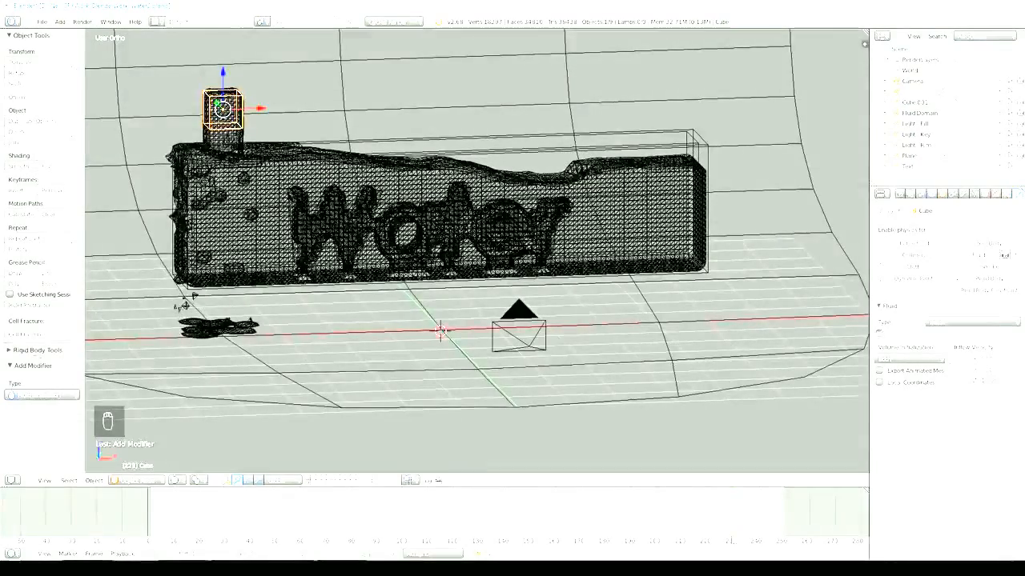
pyautogui.hotkey('ctrl', 'z')
pyautogui.press('i')
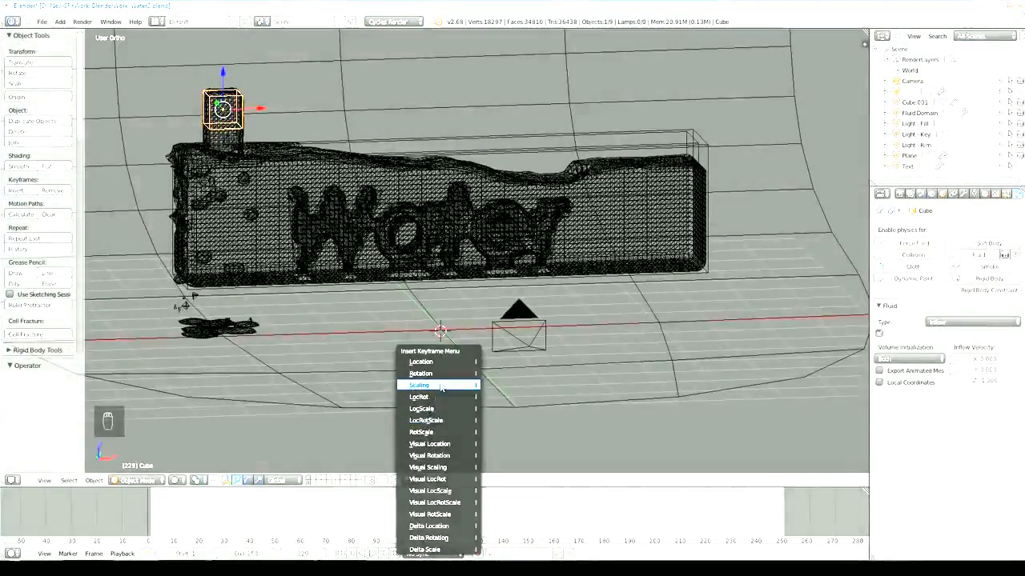
pyautogui.click(442, 386)
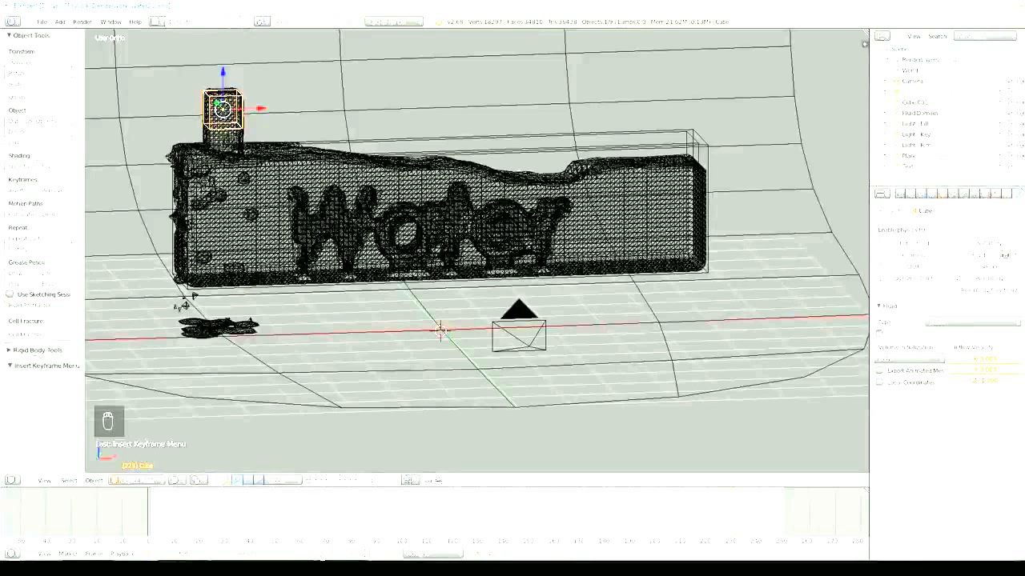
# Step: Scale the inflow Cube to 0 and insert another Scaling keyframe at frame 230
pyautogui.press('s')
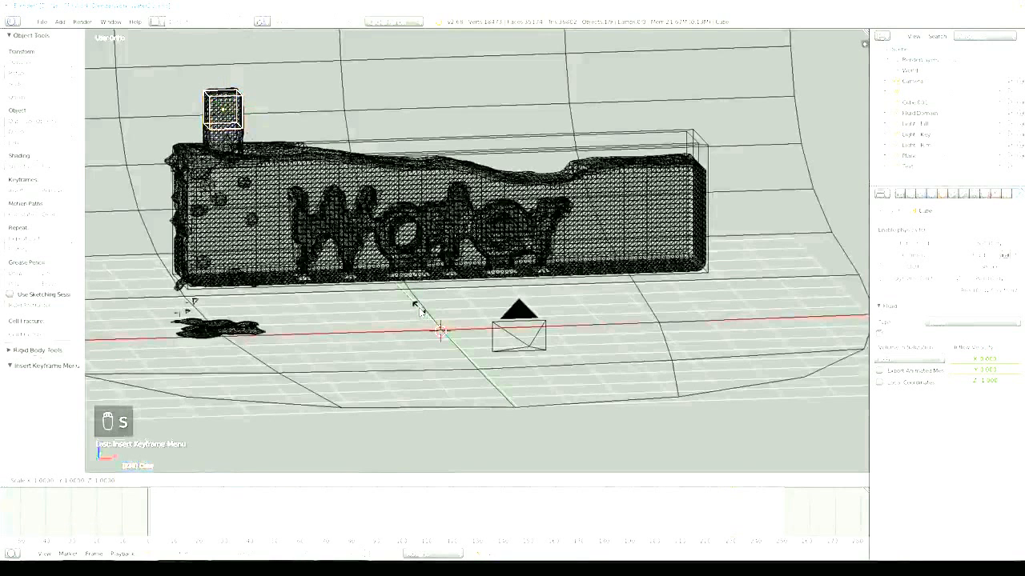
pyautogui.press('0')
pyautogui.click(418, 308)
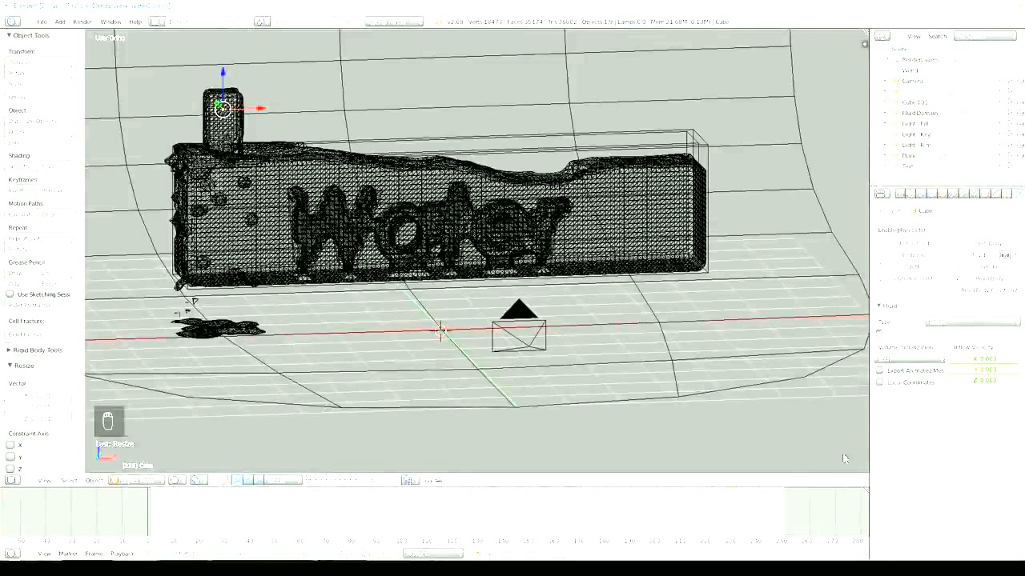
pyautogui.press('i')
pyautogui.click(672, 419)
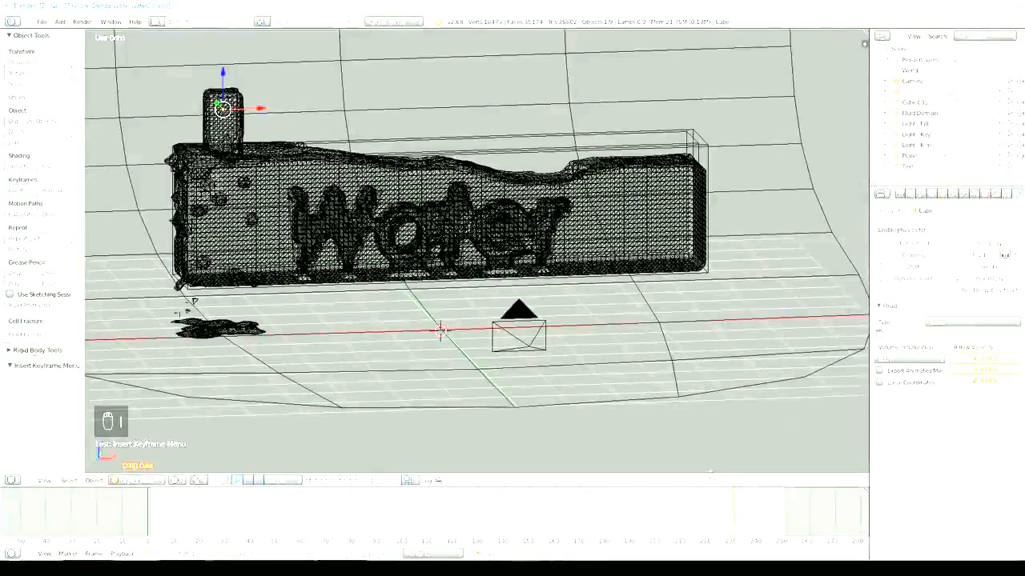
# Step: Play the animation backwards to check the Cube's scaling, return to the first frame and select the Fluid Domain
pyautogui.hotkey('alt', 'shift', 'a')
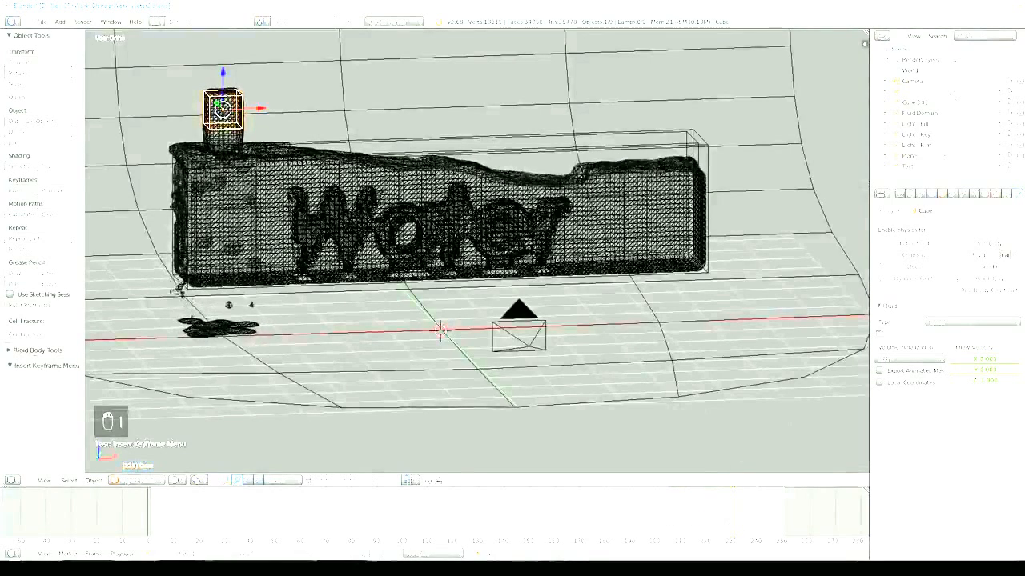
pyautogui.hotkey('shift', 'Left')
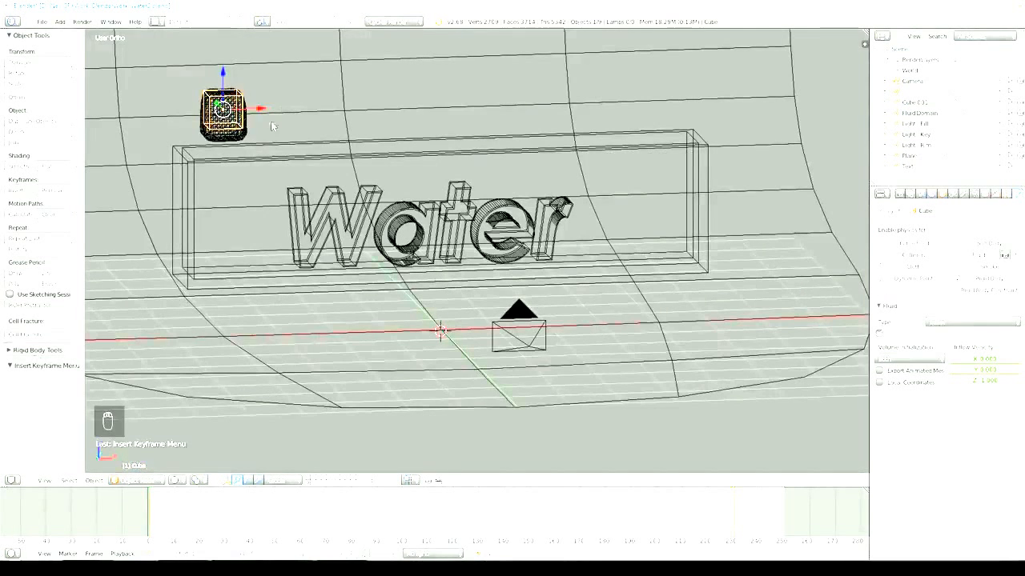
pyautogui.rightClick(232, 141)
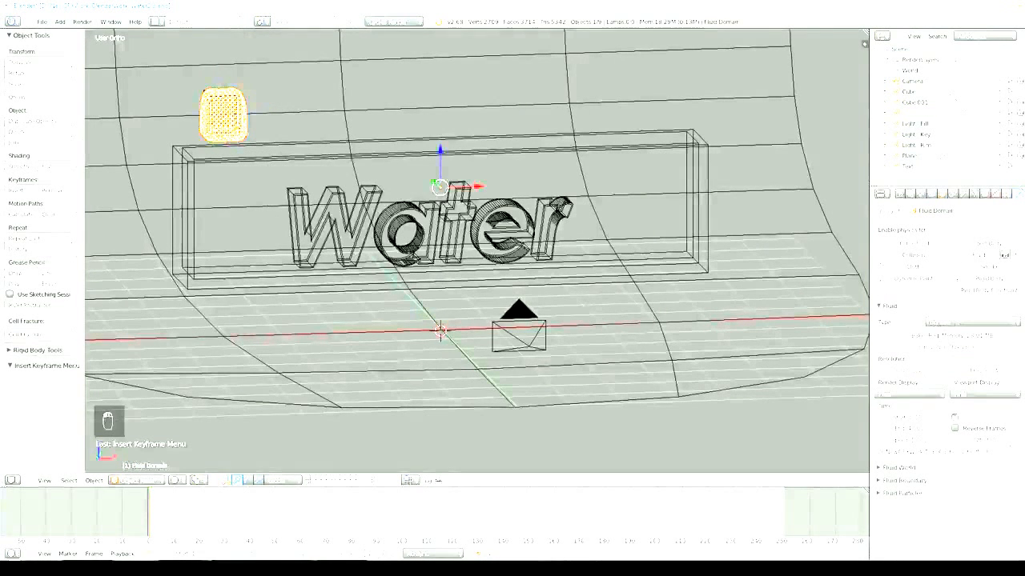
# Step: Bake the Fluid Domain's simulation again, play it through and move to frame 249
pyautogui.press('KP_0')
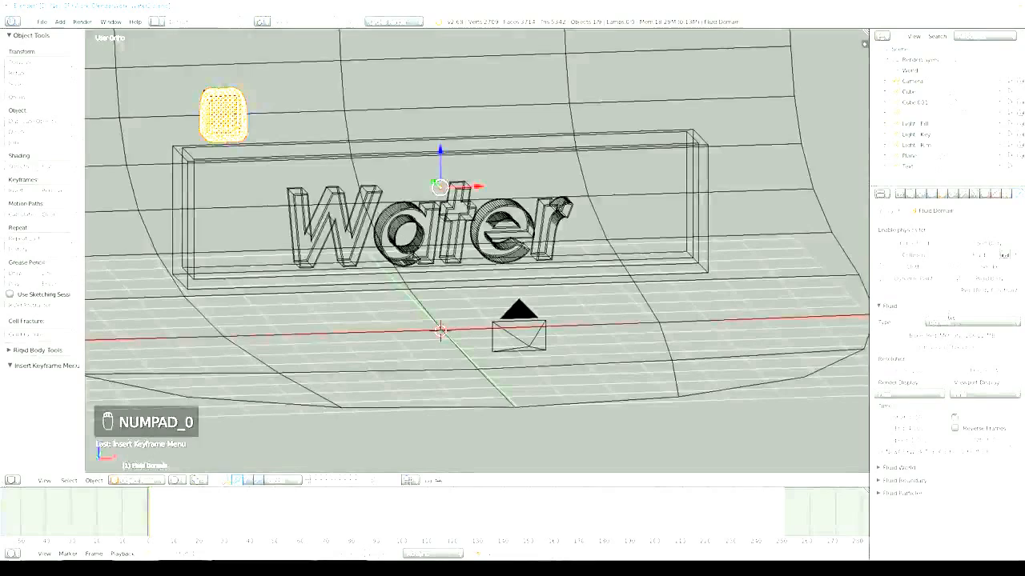
pyautogui.click(945, 336)
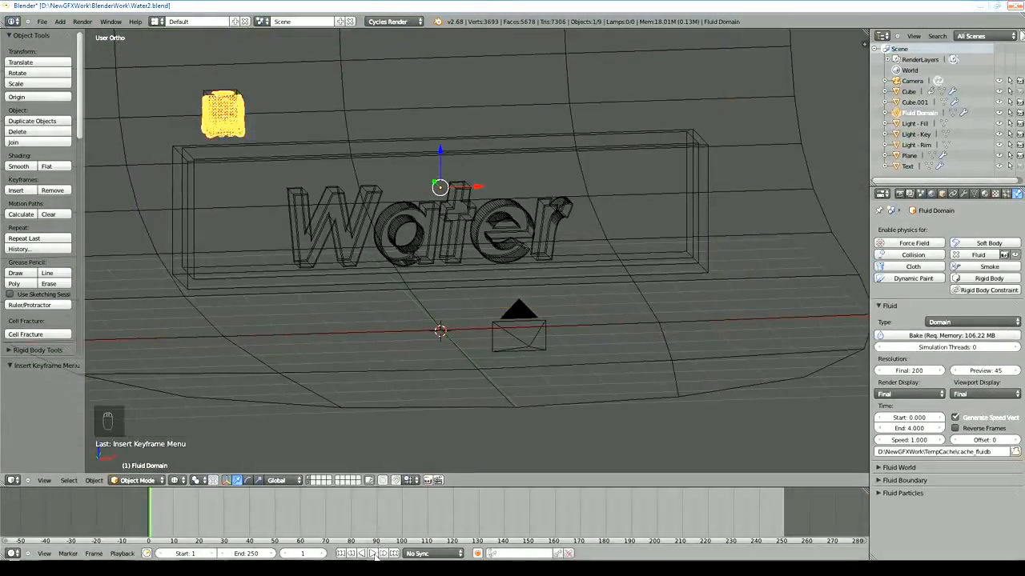
pyautogui.click(373, 553)
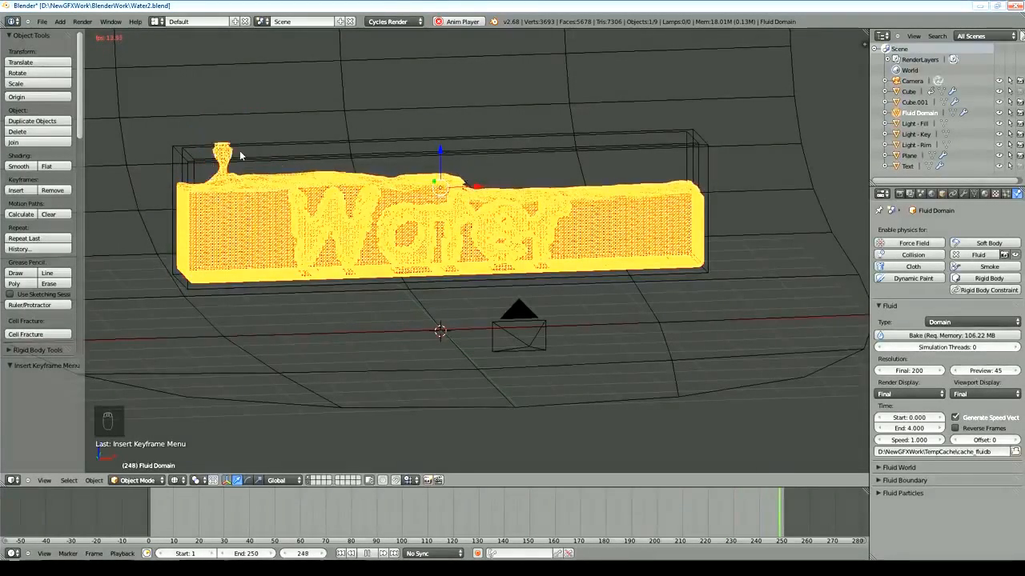
pyautogui.click(367, 553)
pyautogui.moveTo(324, 531); pyautogui.dragTo(783, 532)
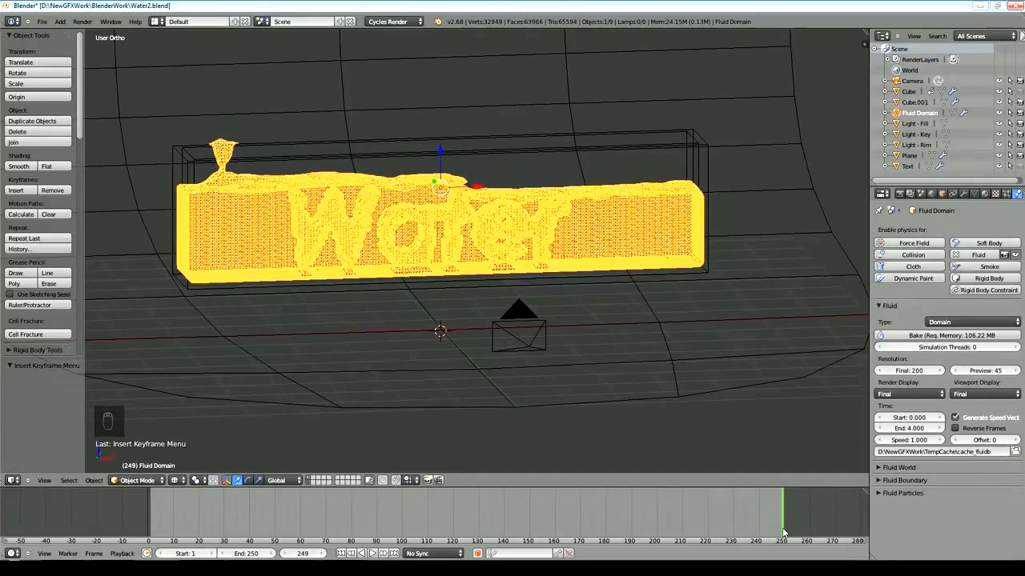
# Step: Enable nodes for the Fluid Domain Material and set its surface shader to Glass BSDF
pyautogui.moveTo(448, 341); pyautogui.dragTo(431, 350, button='middle')
pyautogui.moveTo(464, 247); pyautogui.dragTo(345, 280, button='middle')
pyautogui.click(984, 194)
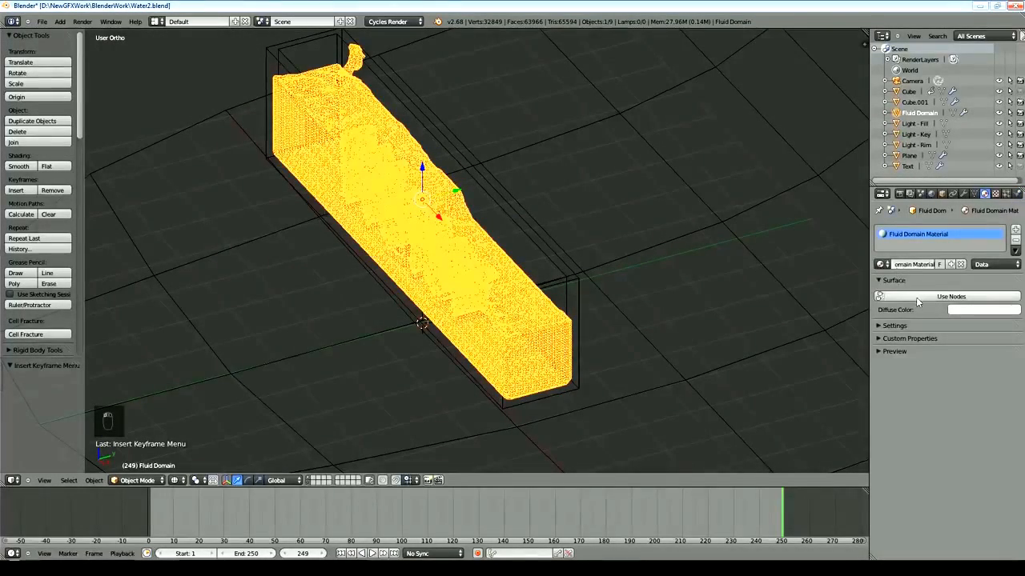
pyautogui.click(919, 299)
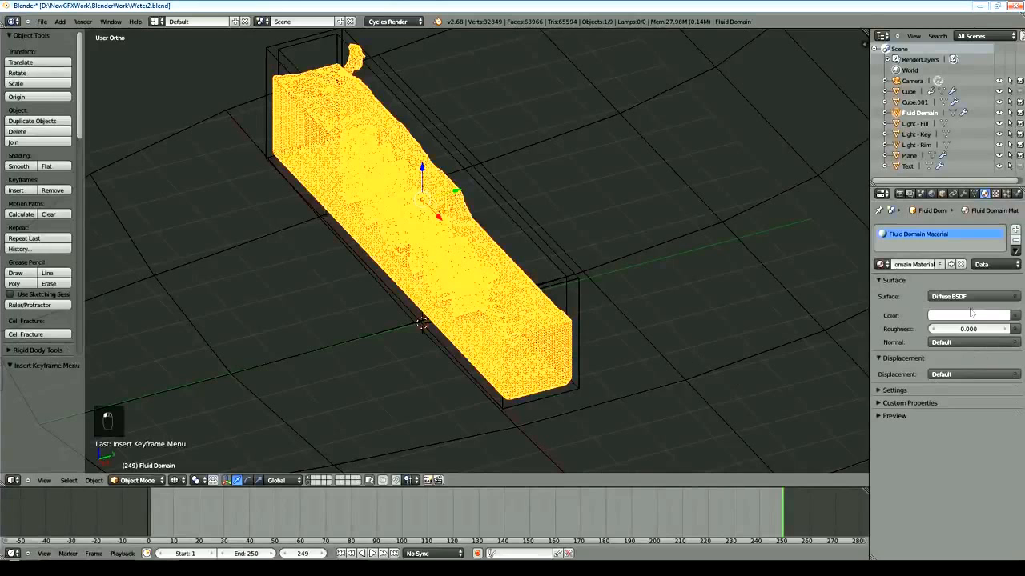
pyautogui.click(948, 296)
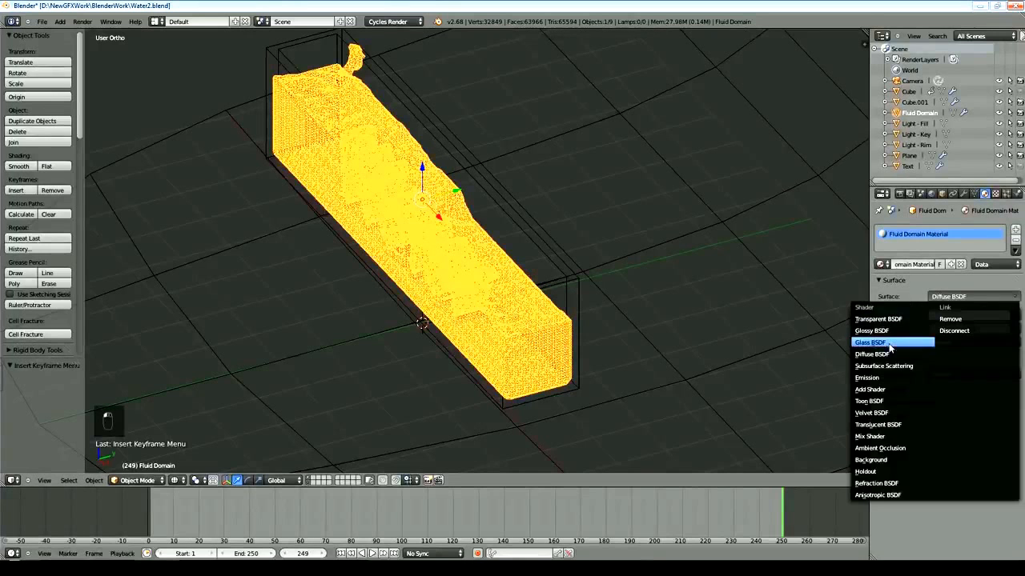
pyautogui.click(888, 348)
# Step: Set the fluid's glass color to white at full brightness and its IOR to 1.330
pyautogui.click(968, 328)
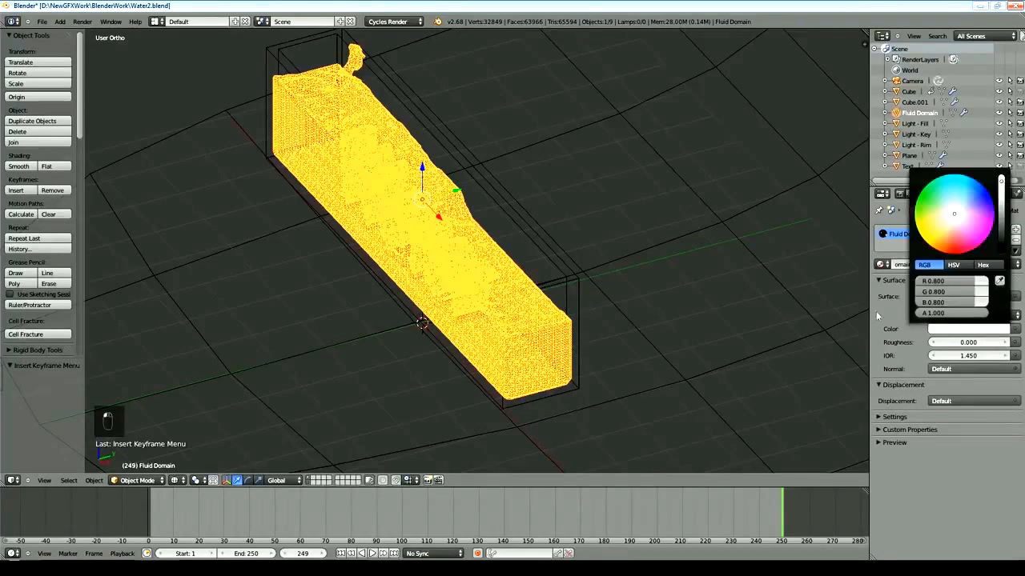
pyautogui.click(968, 328)
pyautogui.moveTo(1000, 182); pyautogui.dragTo(1002, 172)
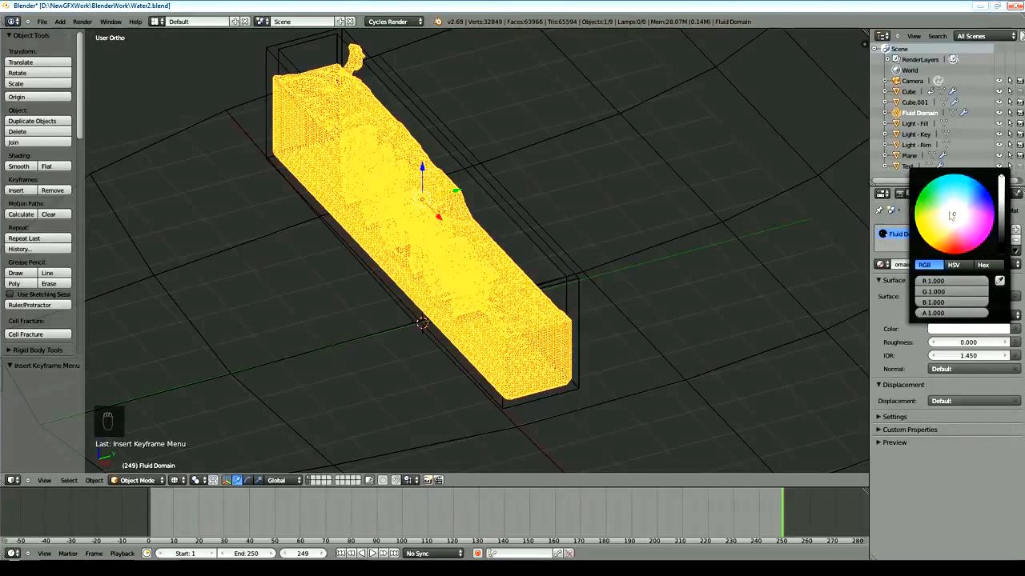
pyautogui.moveTo(951, 214); pyautogui.dragTo(950, 212)
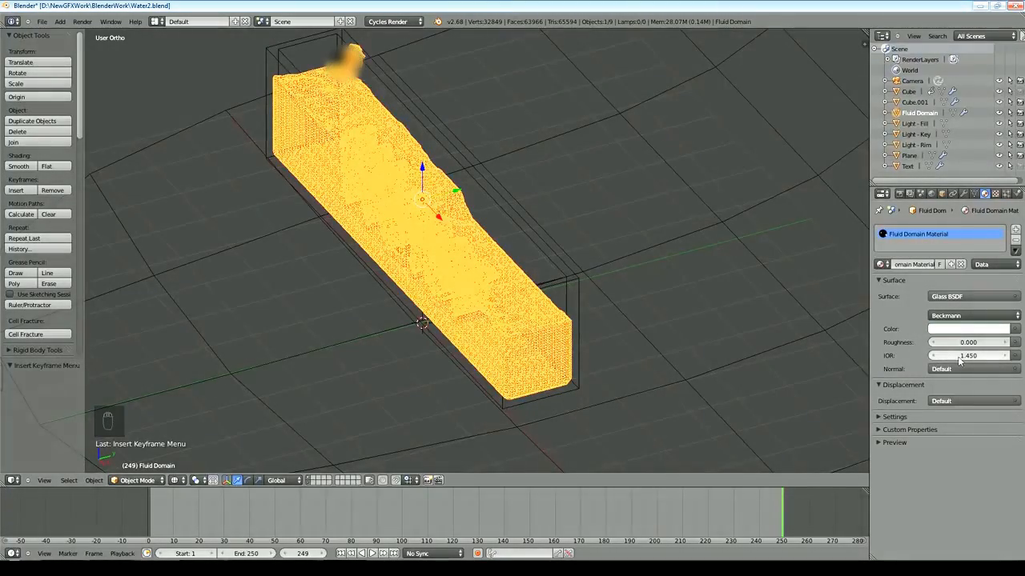
pyautogui.click(958, 357)
pyautogui.write('1')
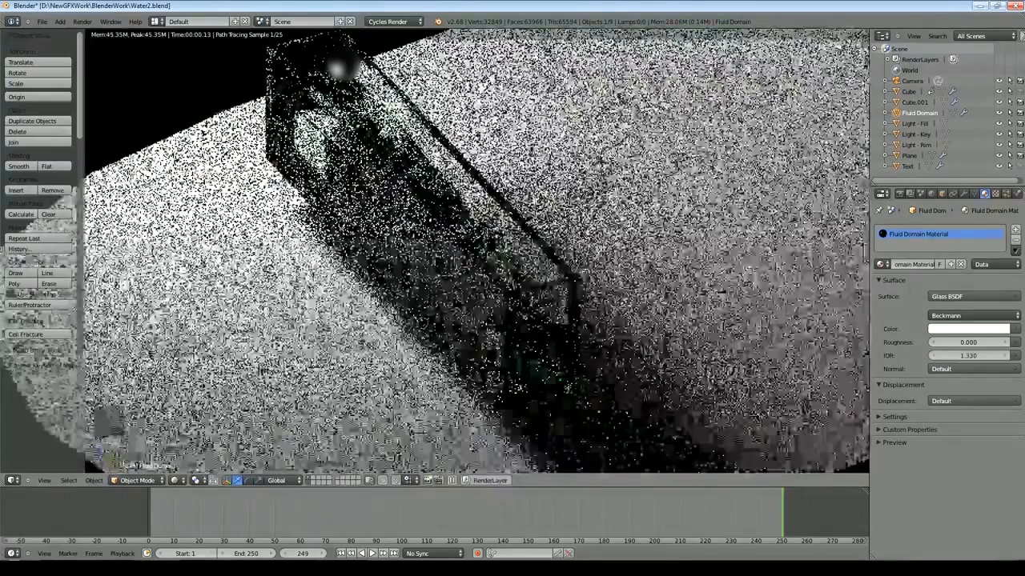
# Step: Hide the Text object in the rendered viewport and inspect the glass water at frame 160
pyautogui.moveTo(383, 327); pyautogui.dragTo(452, 297, button='middle')
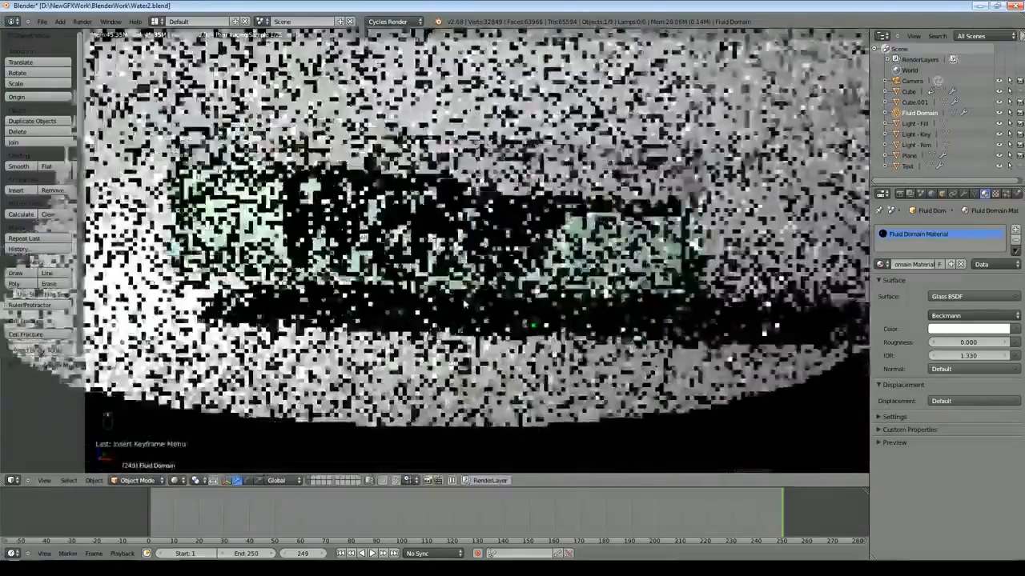
pyautogui.scroll(2, 452, 296)
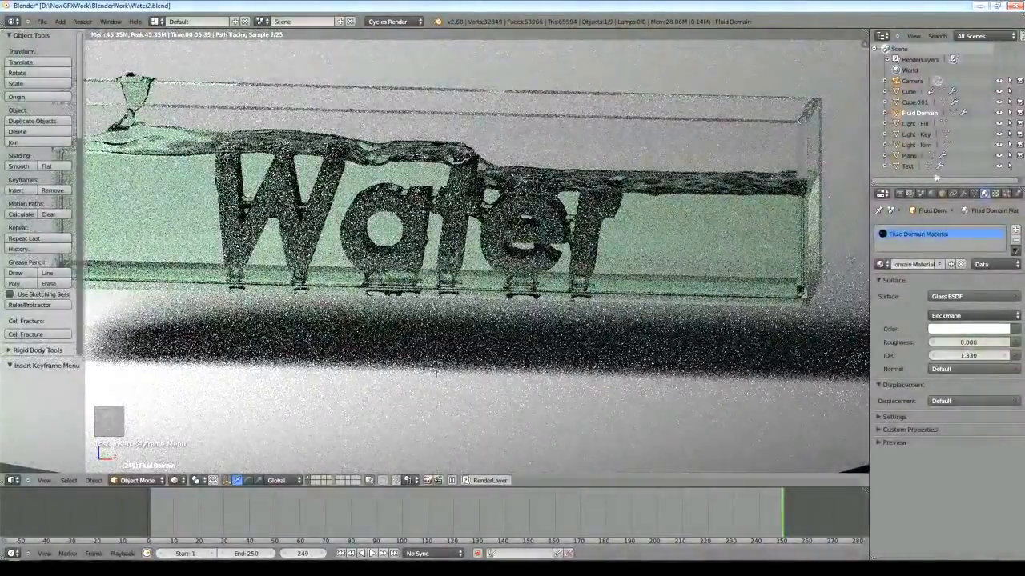
pyautogui.click(999, 166)
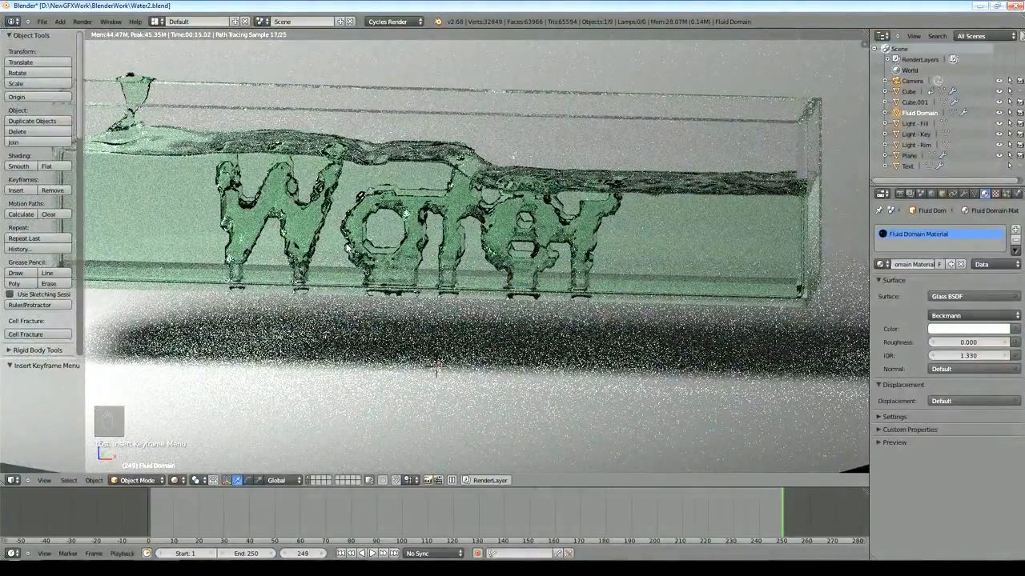
pyautogui.click(555, 521)
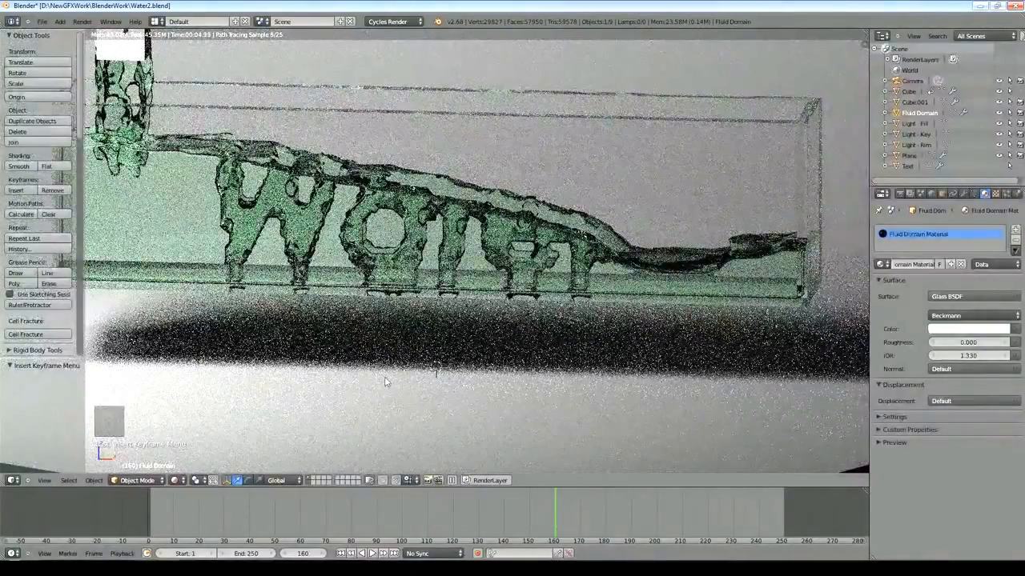
pyautogui.scroll(-3, 384, 382)
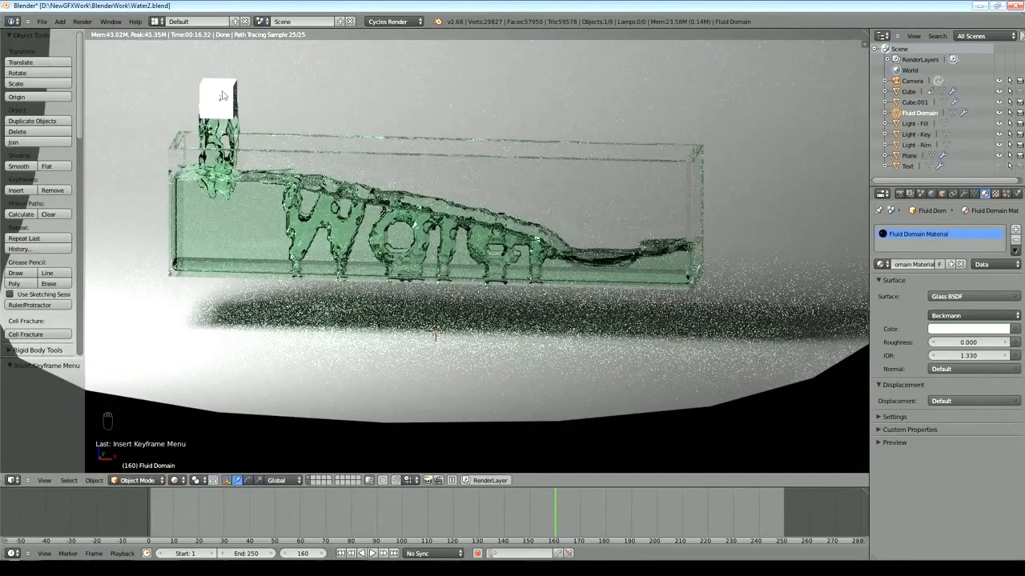
# Step: Hide the inflow Cube above the container in the viewport and check the rendered water at frames 237 and 243
pyautogui.rightClick(590, 192)
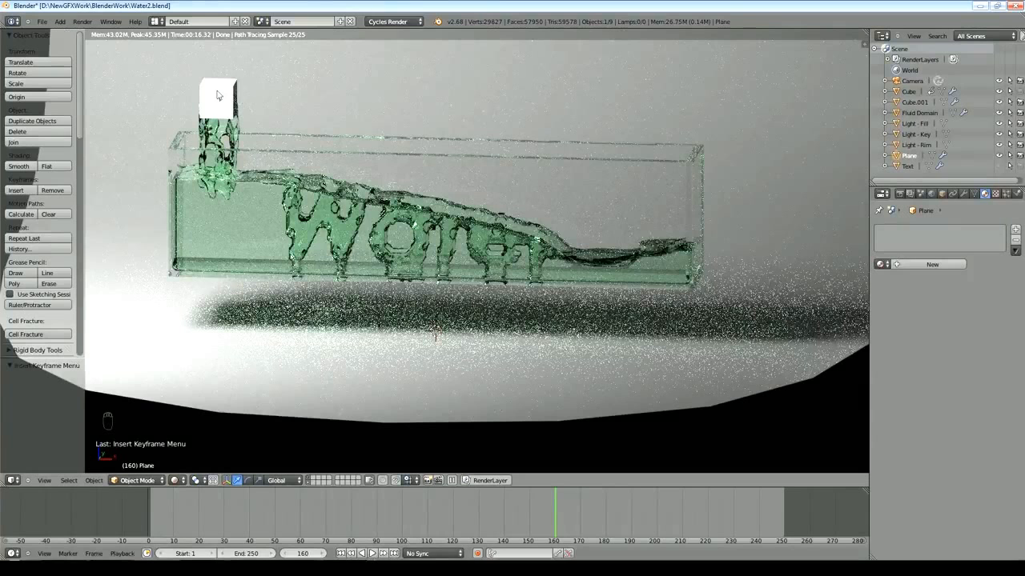
pyautogui.click(919, 112)
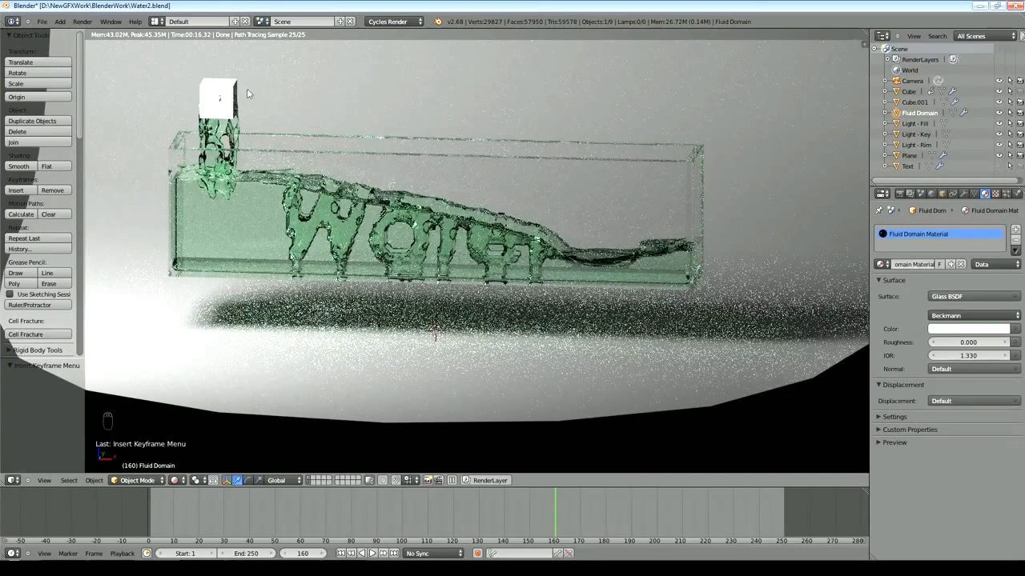
pyautogui.rightClick(225, 91)
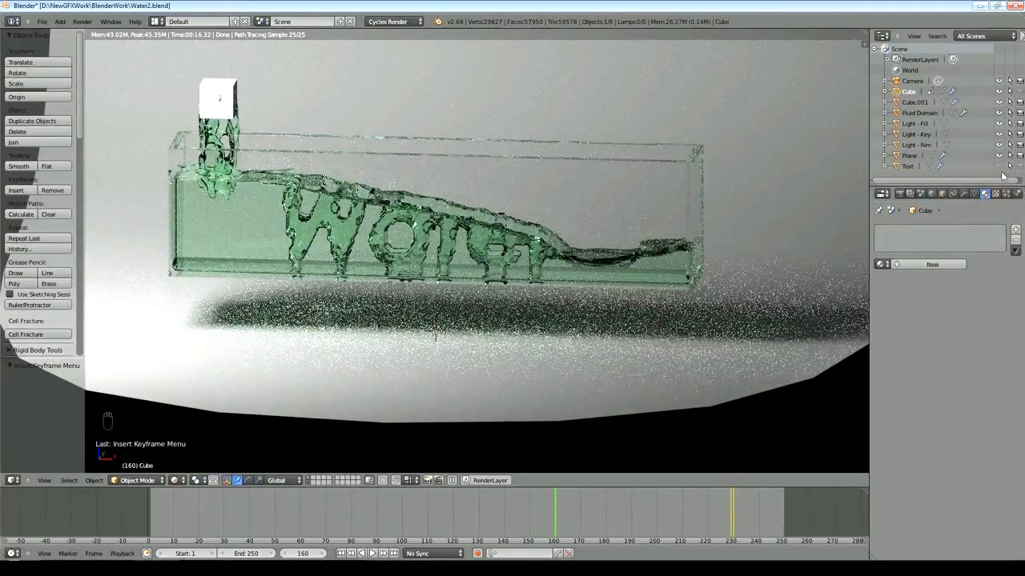
pyautogui.click(998, 91)
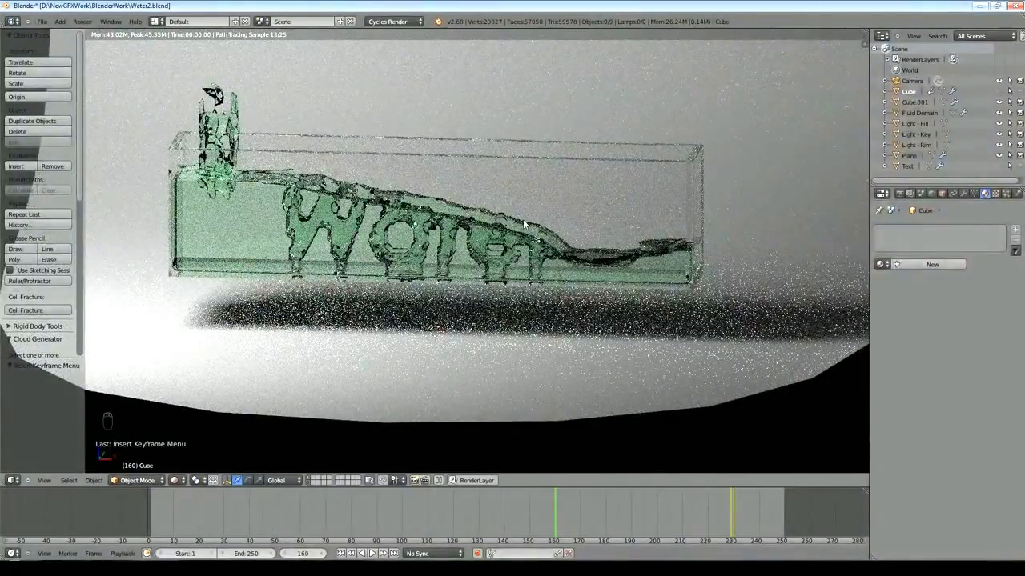
pyautogui.click(751, 514)
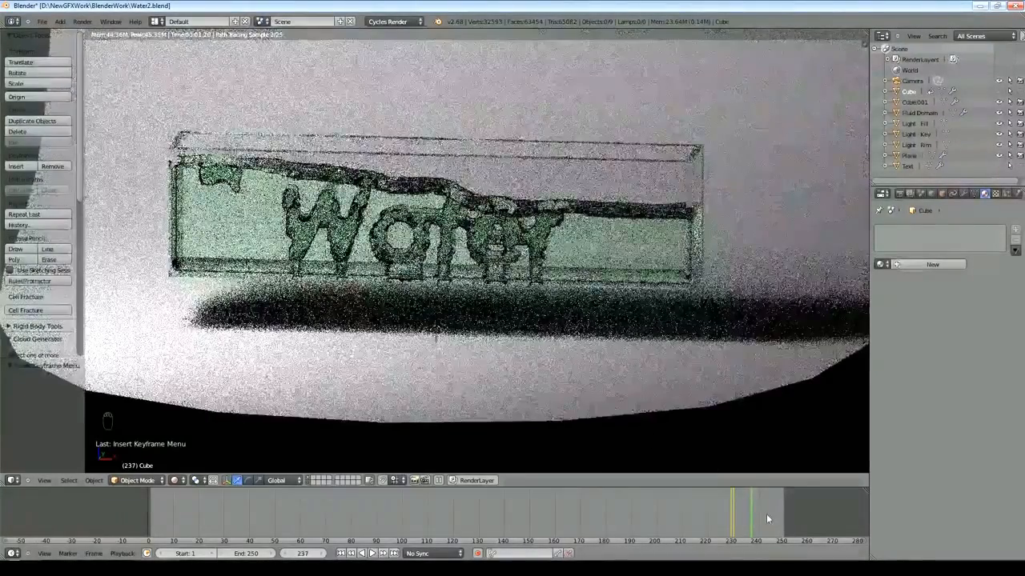
pyautogui.click(766, 513)
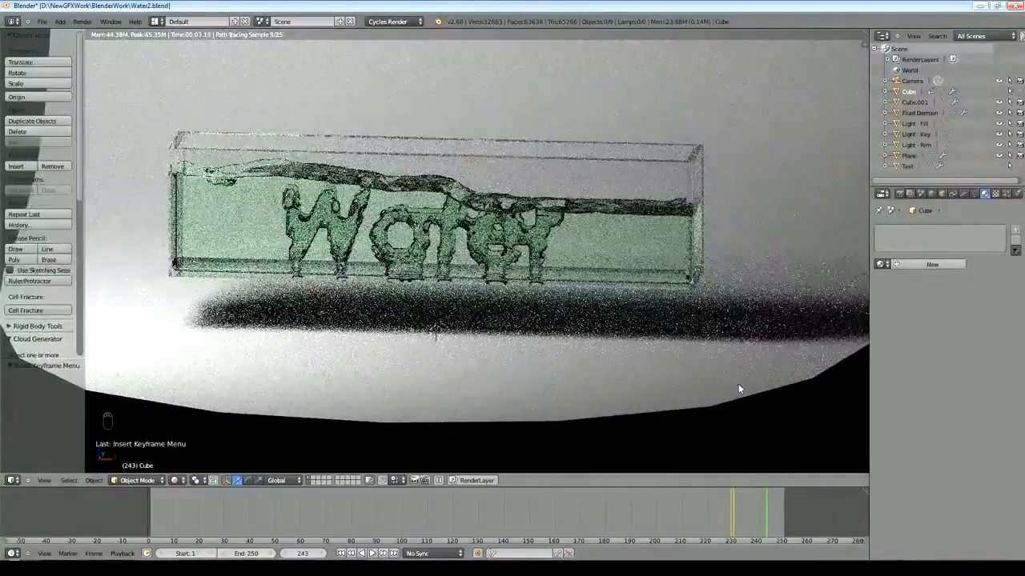